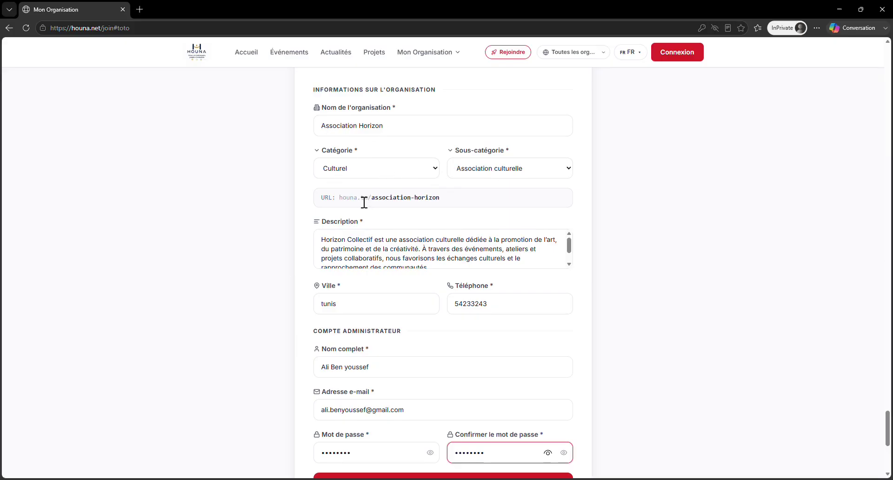
Fill in the Association Horizon sign-up, including its public page address, and enter the six-digit e-mail code.
drag(353, 199, 450, 198)
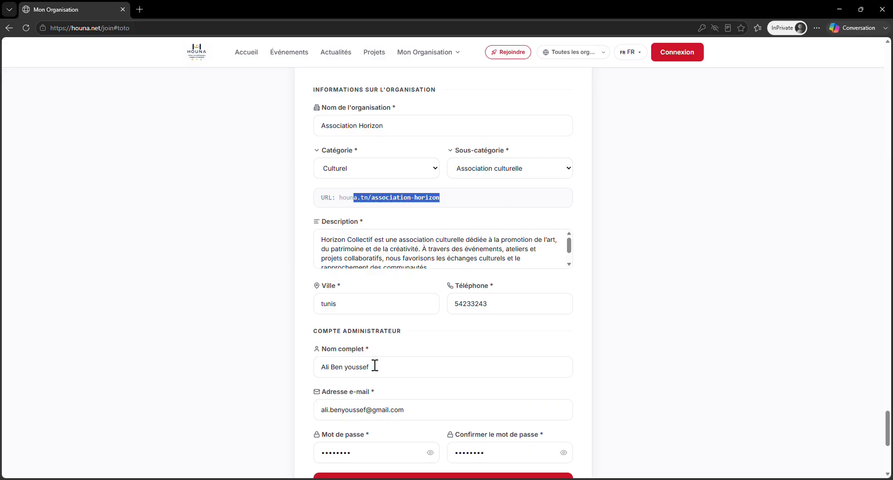
scroll(377, 365, down, 1)
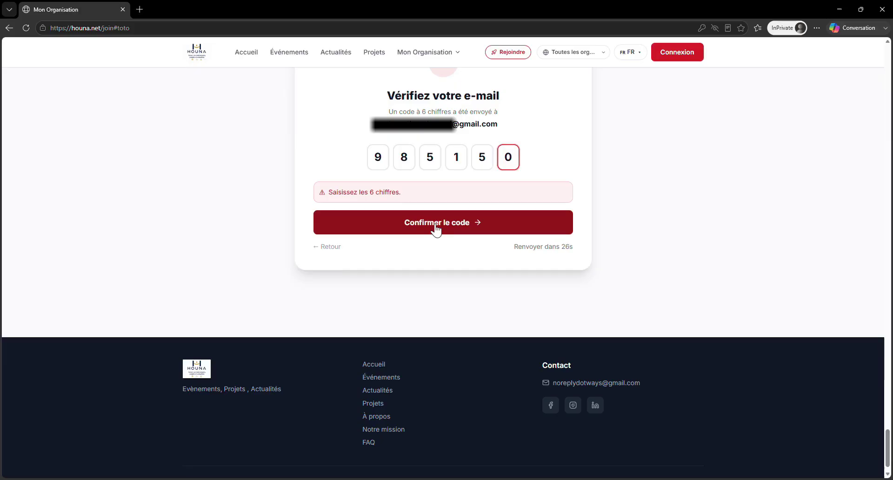
Confirm the verification code so 'Organisation créée !' appears, then return to the HOUNA home page.
click(436, 224)
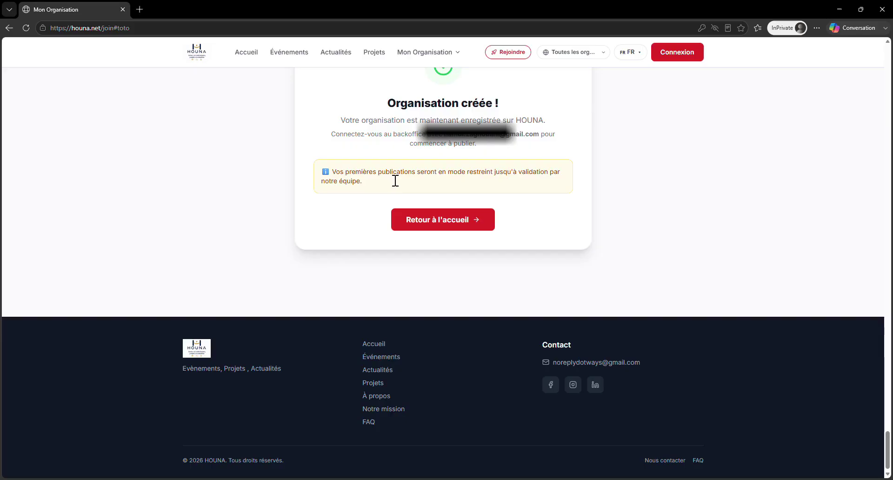
click(458, 227)
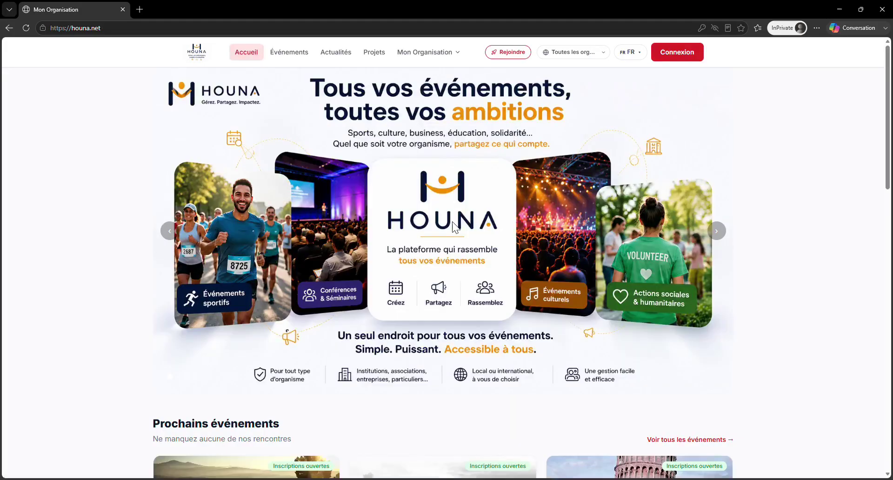
Log in to the Association Horizon backoffice as admin via Rejoindre and Se Connecter.
click(521, 52)
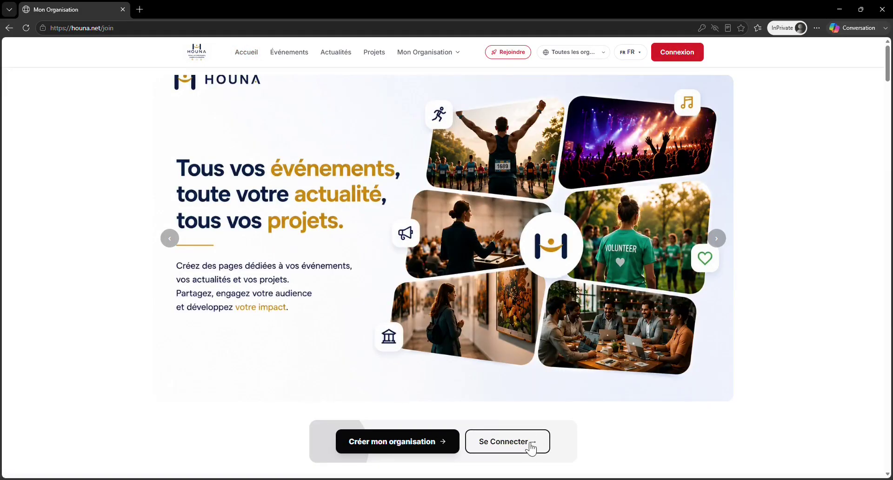
click(529, 444)
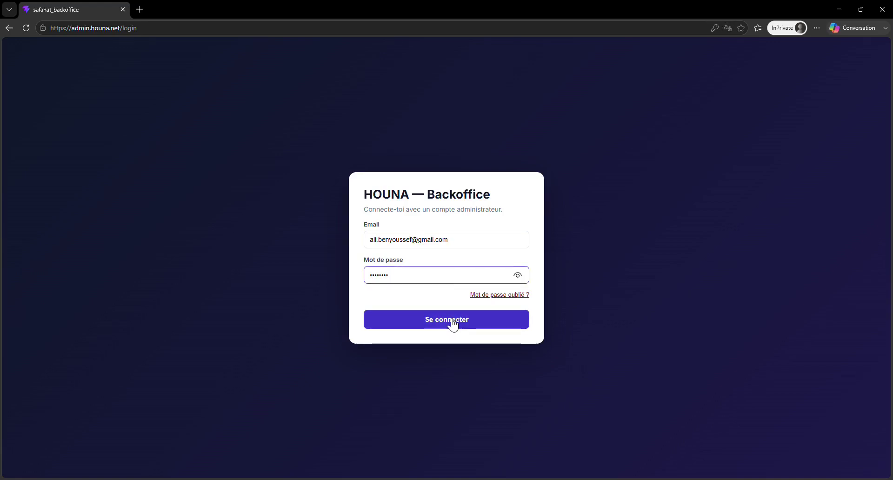
click(452, 320)
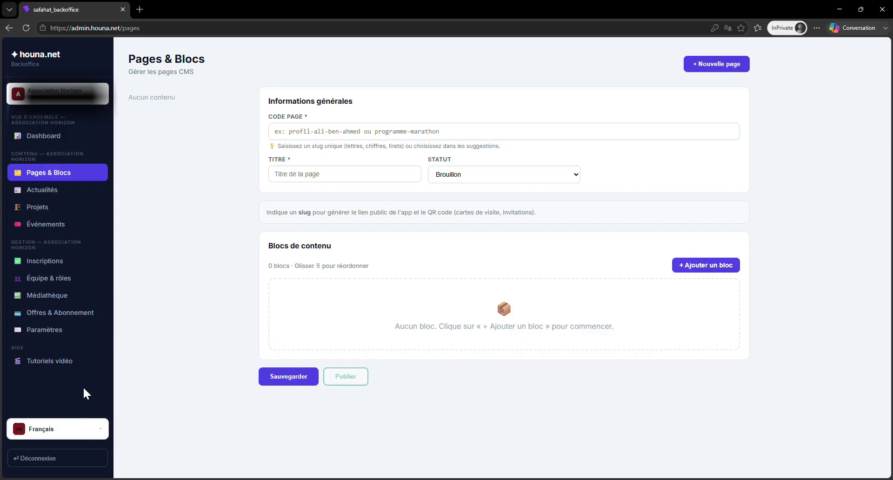
Check the Français interface language options and go to the Association Horizon Paramètres page.
click(68, 432)
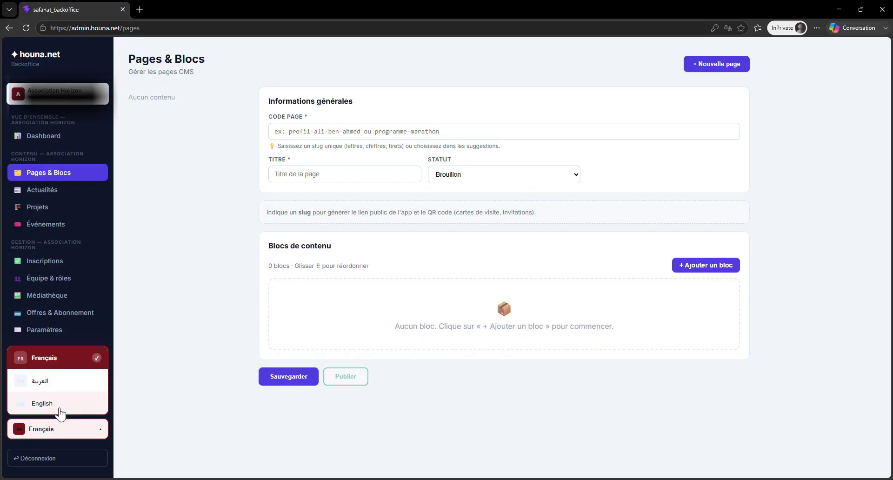
click(59, 332)
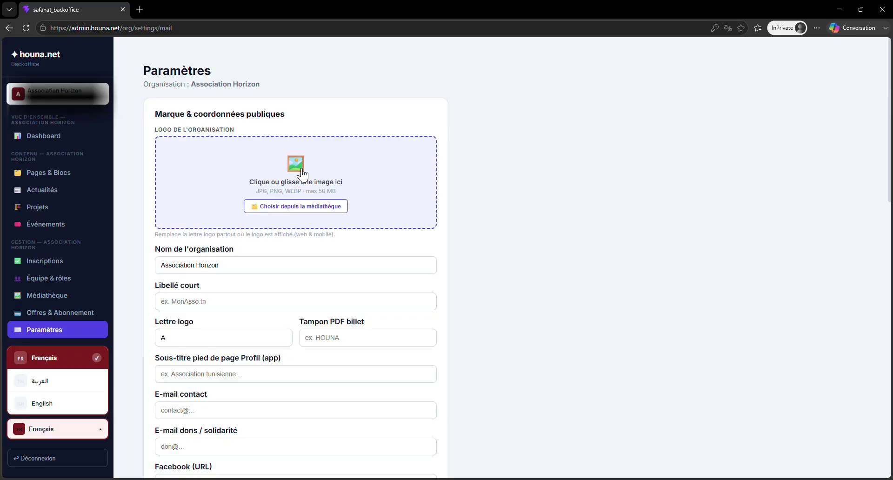
Upload the Horizon Collectif logo and fill in Libellé court, Tampon PDF billet and contact e-mails.
click(297, 169)
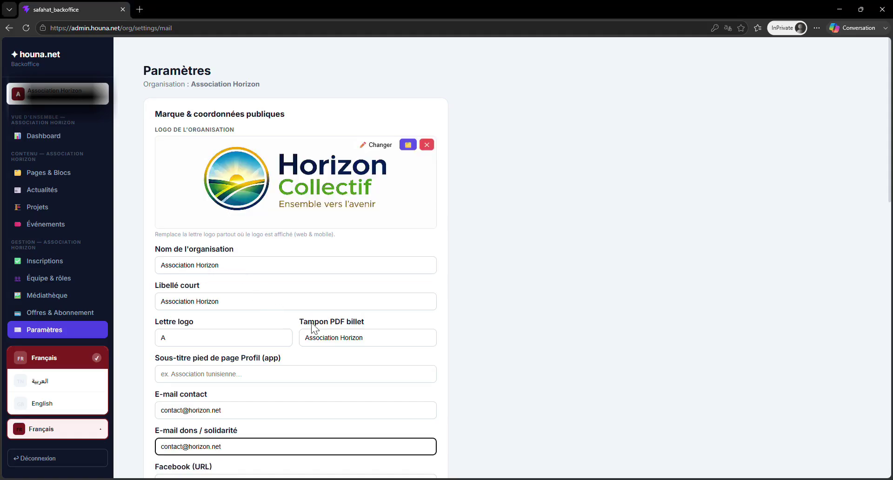
scroll(317, 351, down, 2)
scroll(318, 350, down, 2)
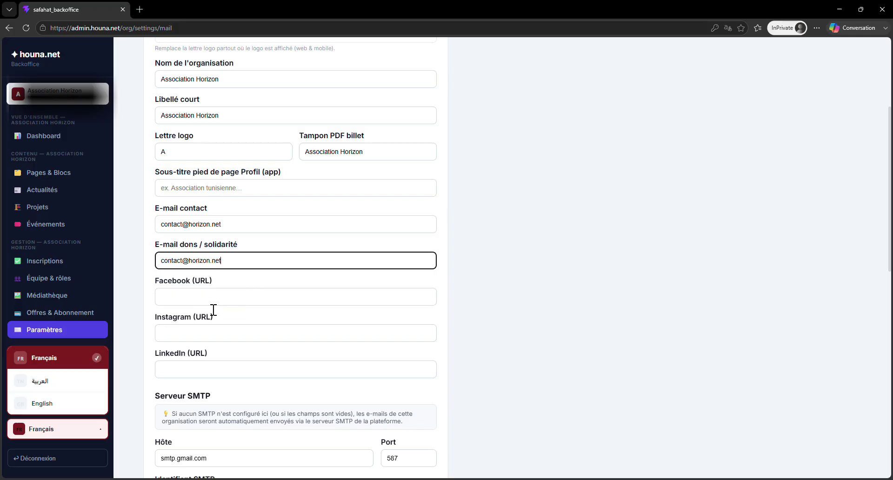
scroll(228, 371, down, 1)
scroll(230, 372, down, 3)
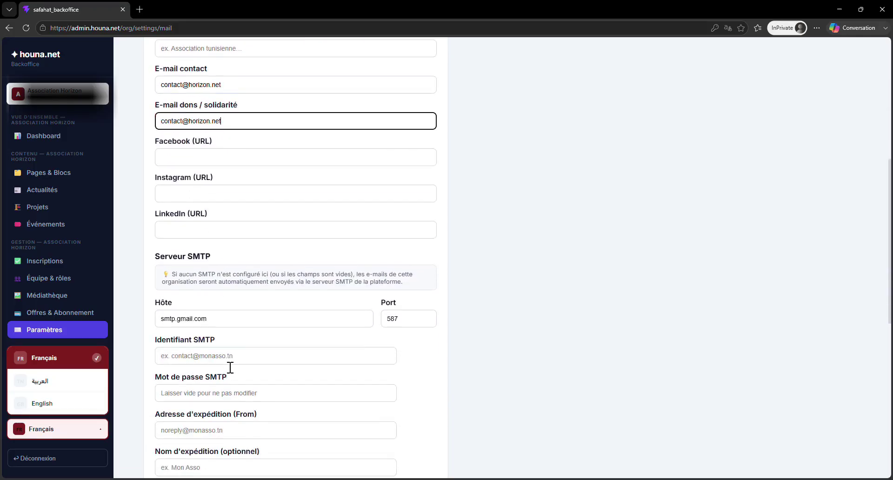
scroll(224, 336, down, 1)
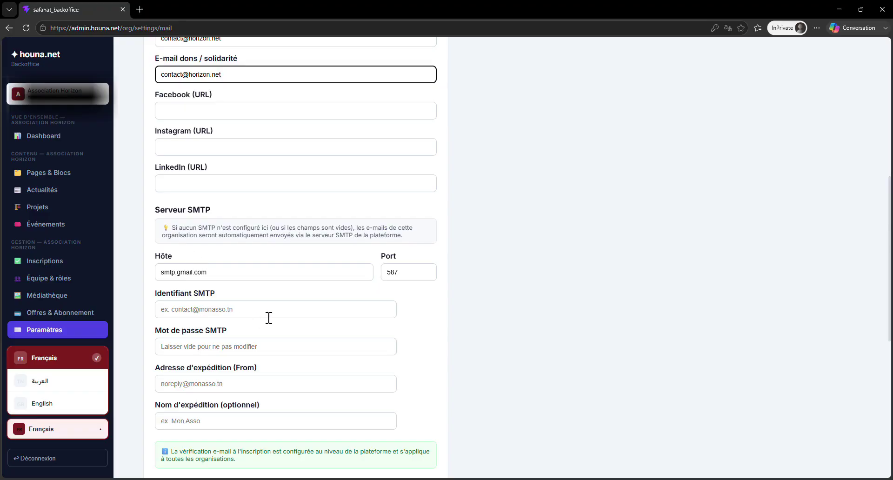
scroll(269, 317, down, 4)
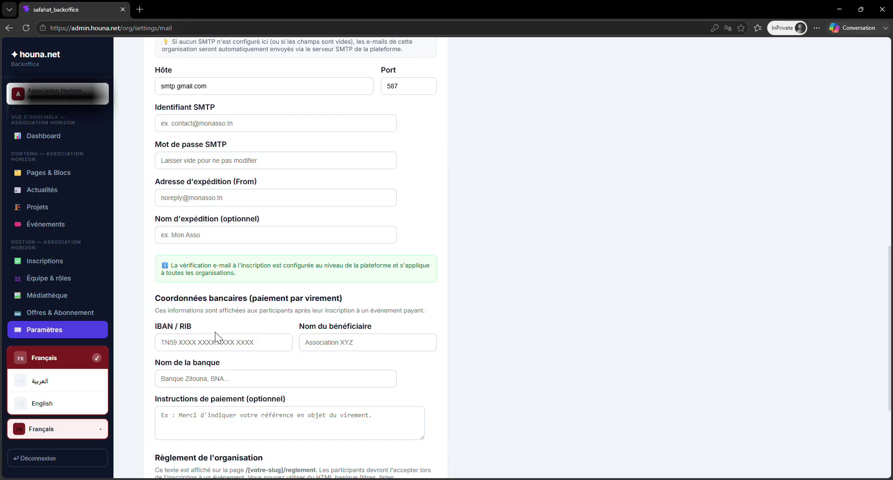
Enter the IBAN, bénéficiaire and banque, paste the Règlement text, and save the settings.
click(223, 350)
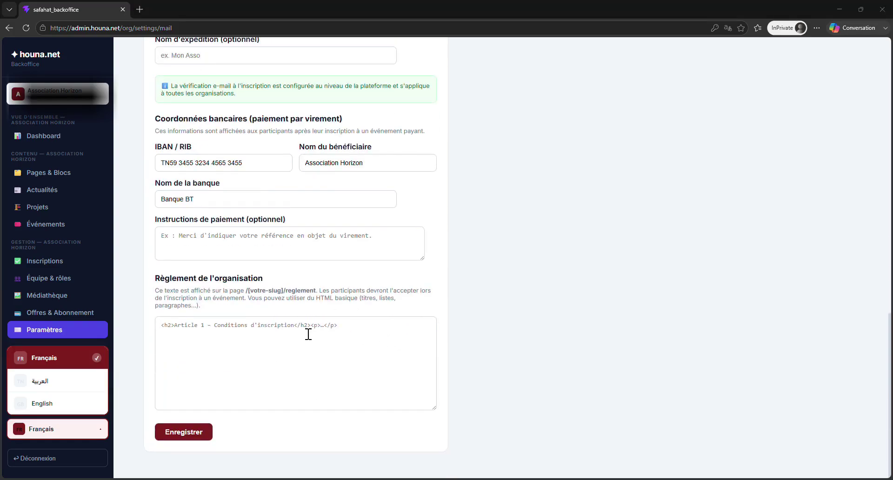
click(307, 332)
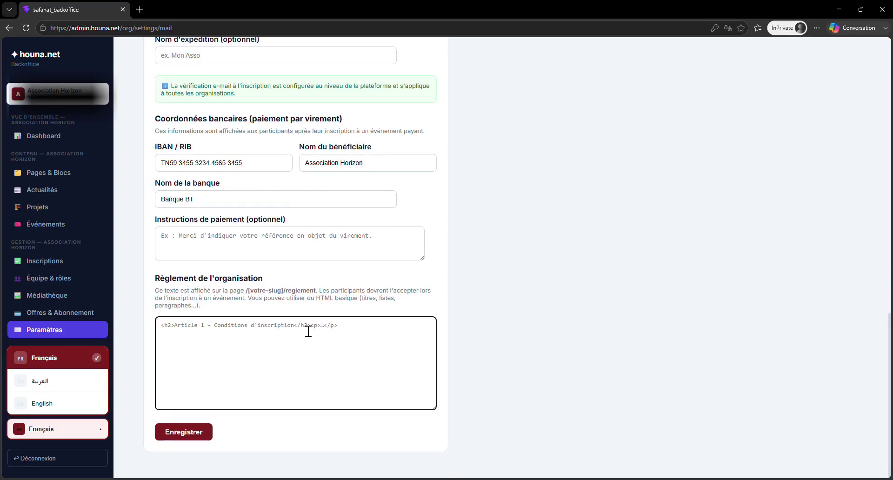
key(ctrl+v)
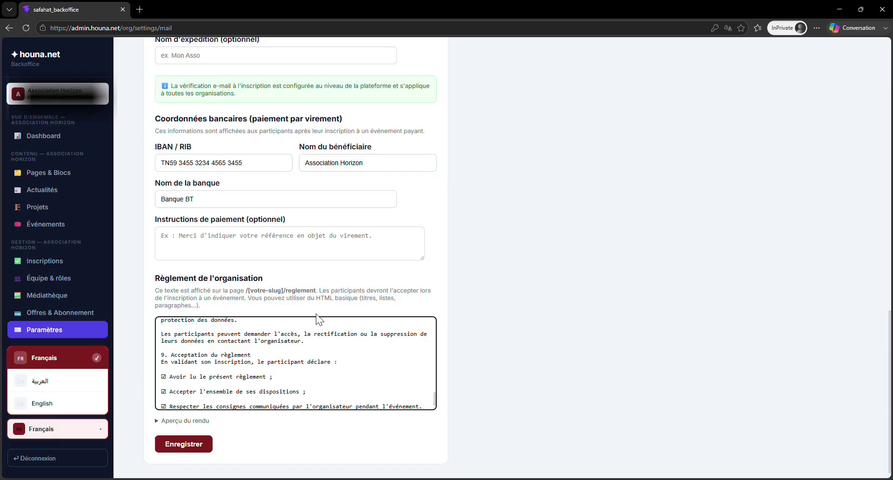
click(191, 447)
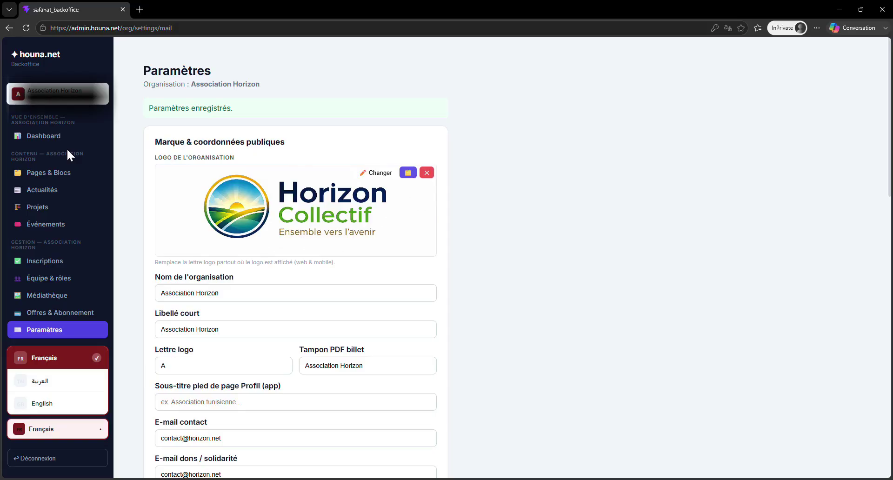
Browse the Dashboard, Pages & Blocs, news, projects and events sections.
click(51, 136)
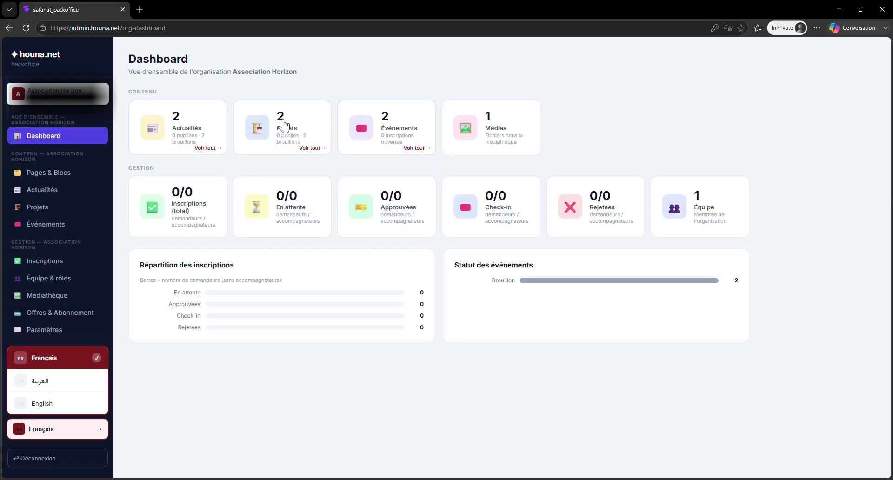
click(65, 173)
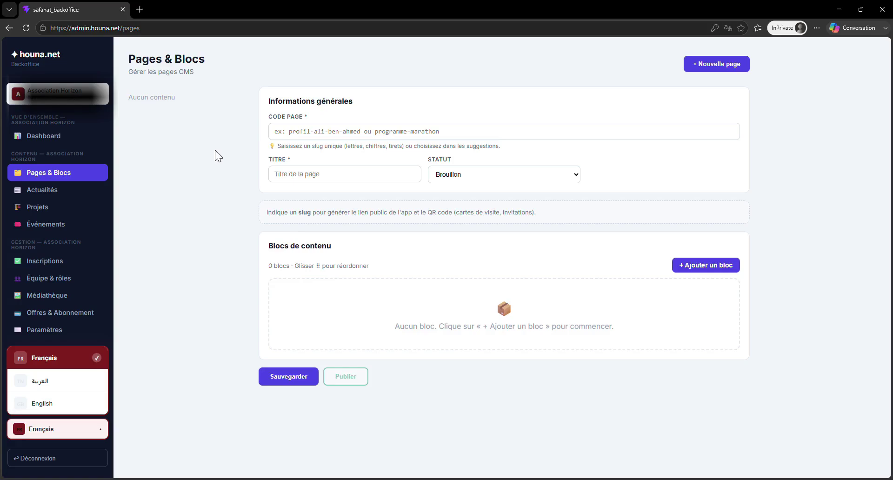
click(58, 192)
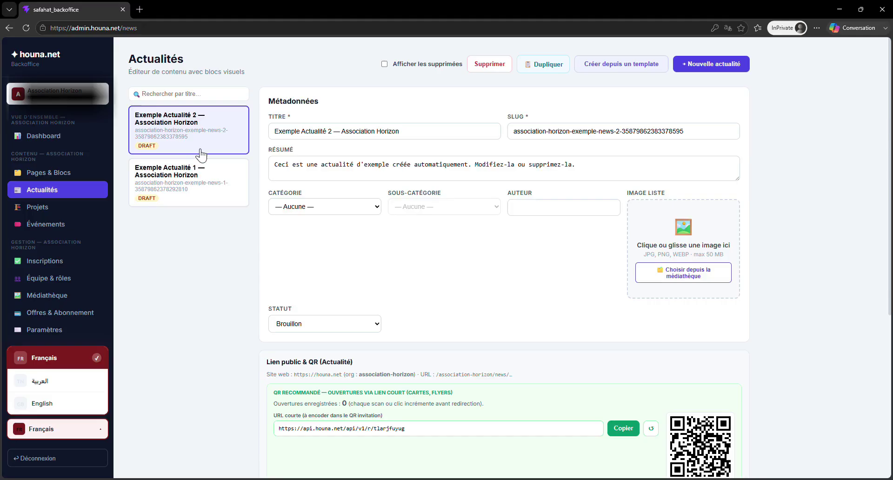
click(63, 213)
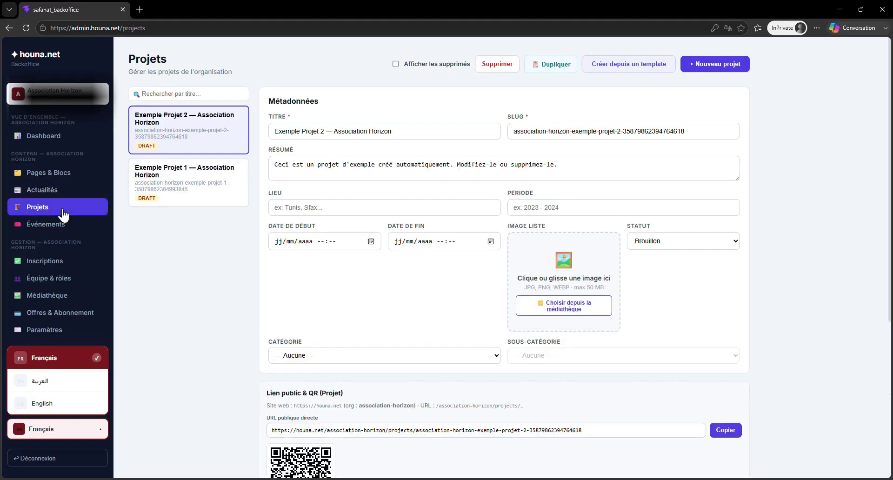
click(65, 227)
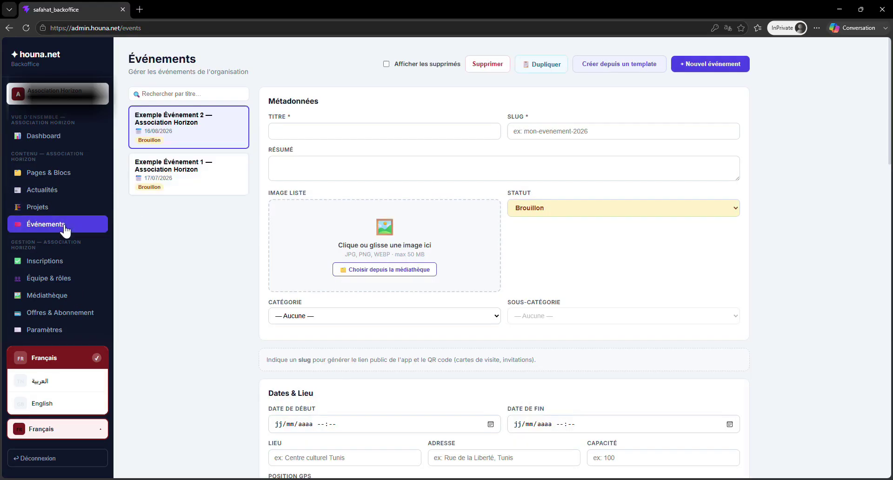
Review registrations, team roles, media library, subscription plans and settings, ending on Pages & Blocs.
click(65, 261)
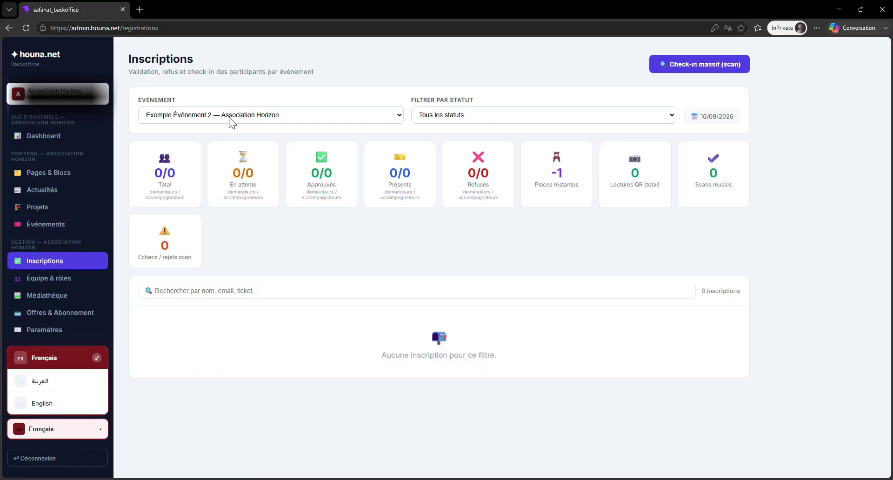
click(70, 277)
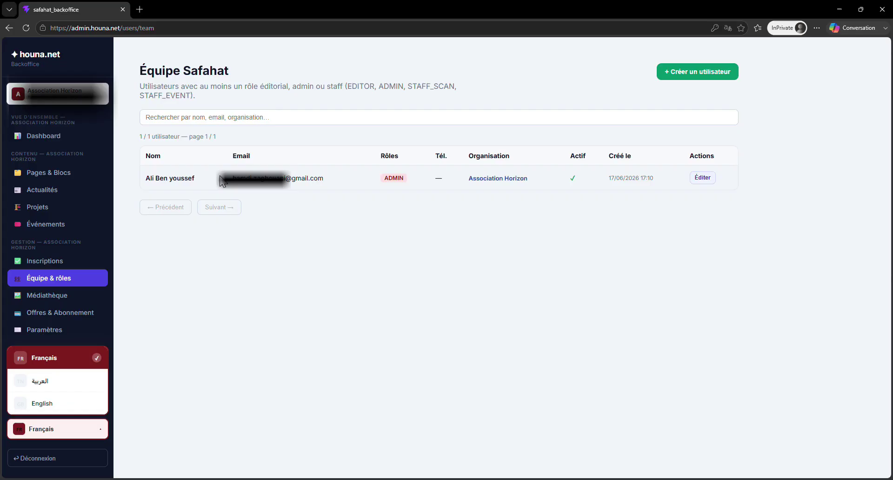
click(72, 298)
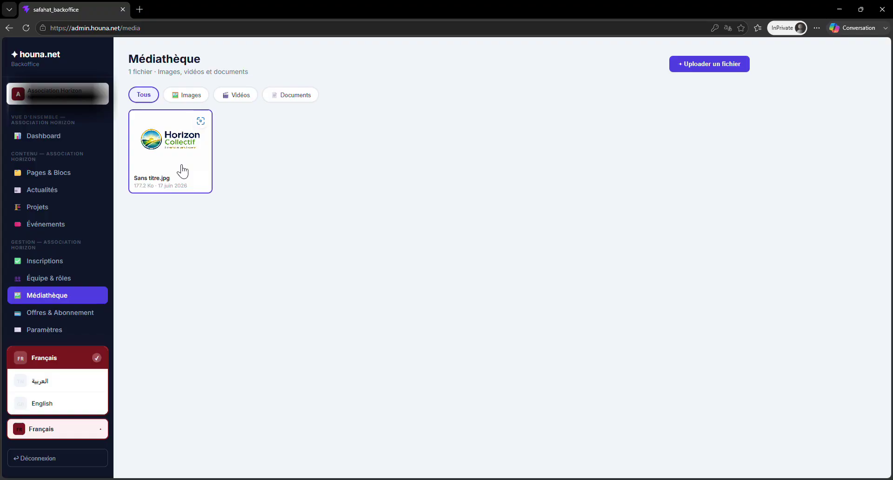
click(88, 316)
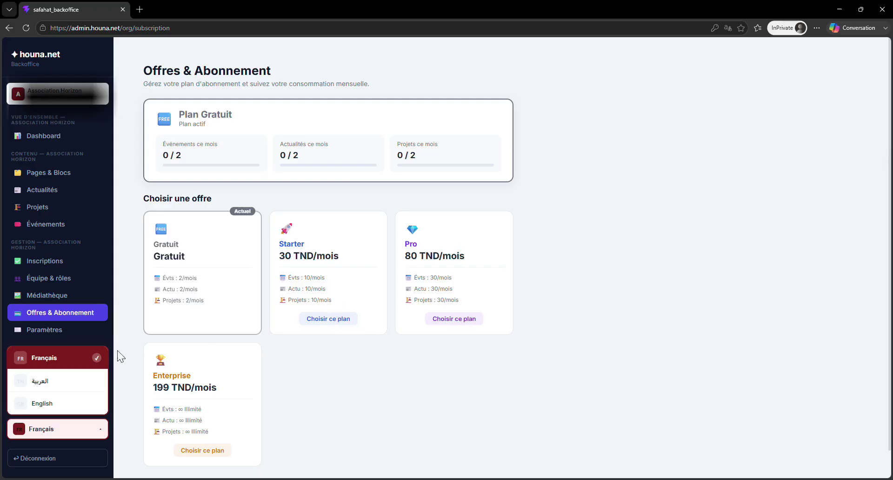
click(54, 331)
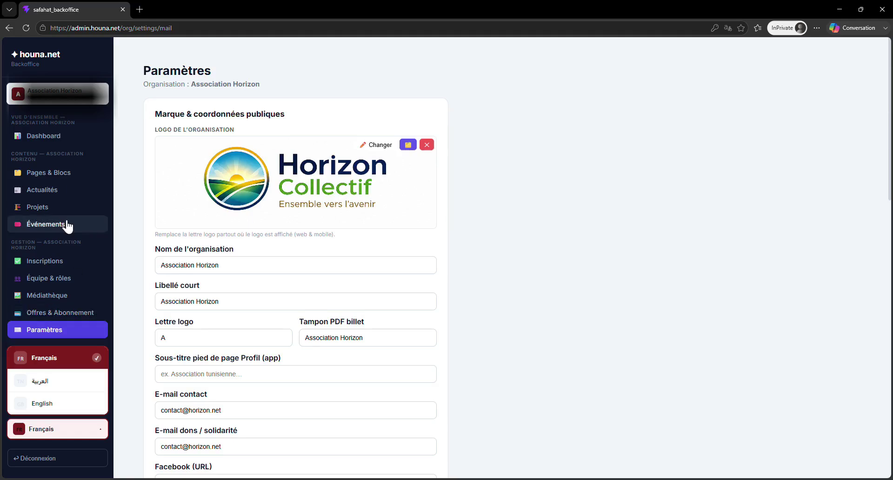
click(64, 176)
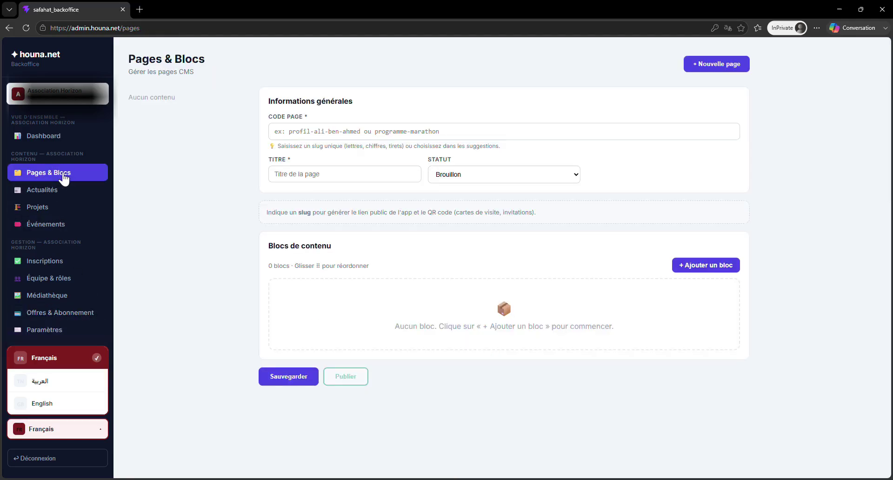
Create the 'Événement Running 2026 — Édition nationale' event from the Sport › Running template.
click(57, 226)
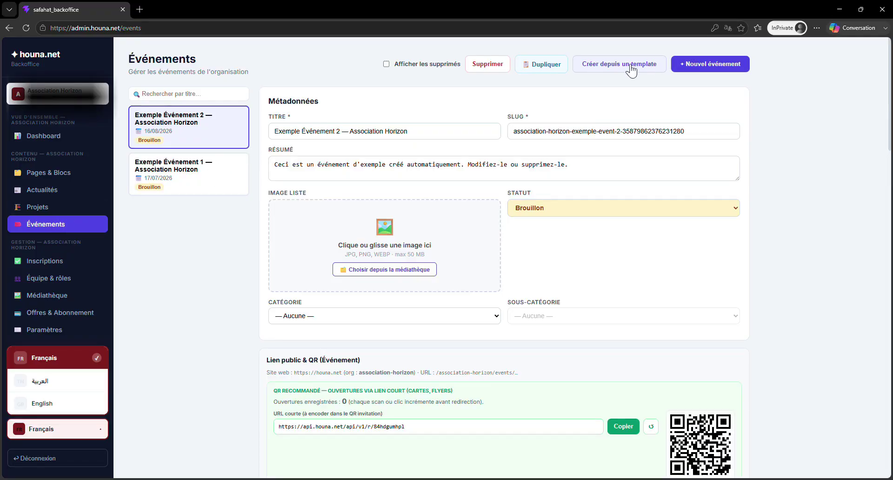
click(704, 66)
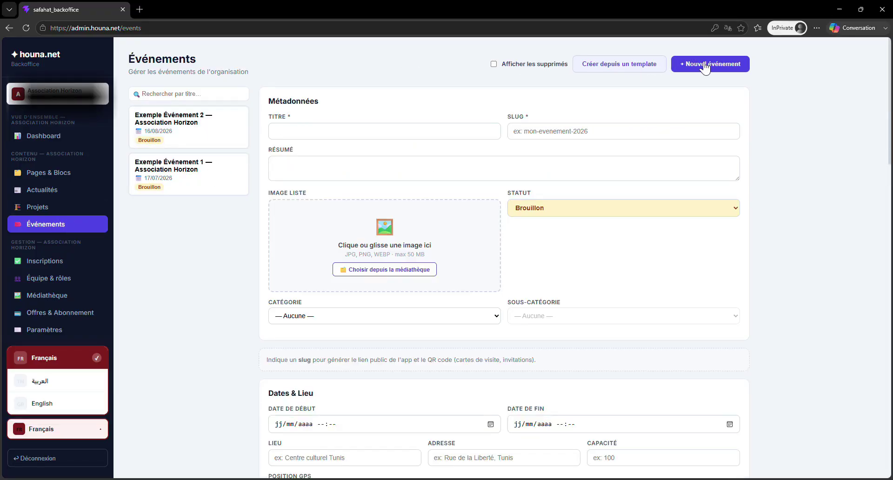
click(633, 70)
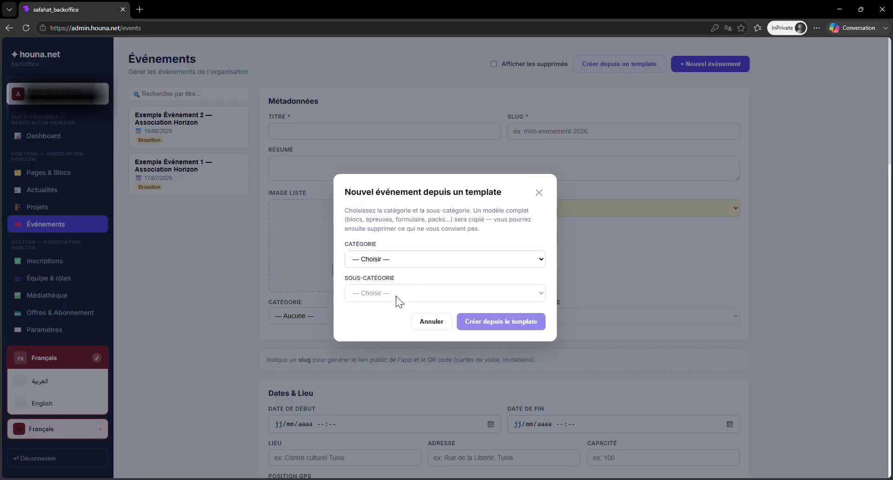
click(386, 384)
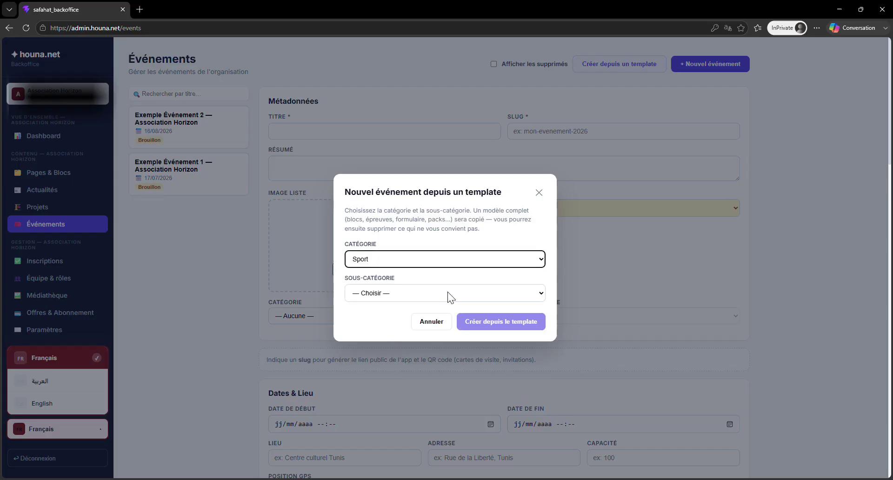
click(442, 293)
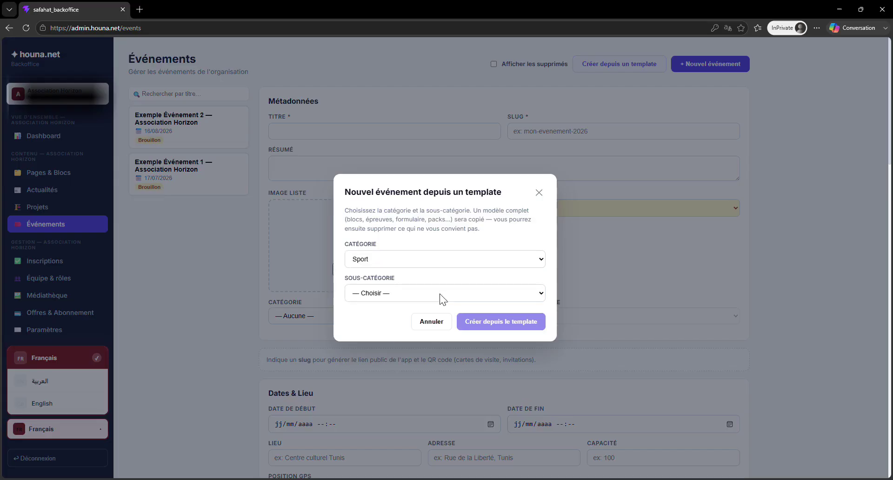
click(397, 412)
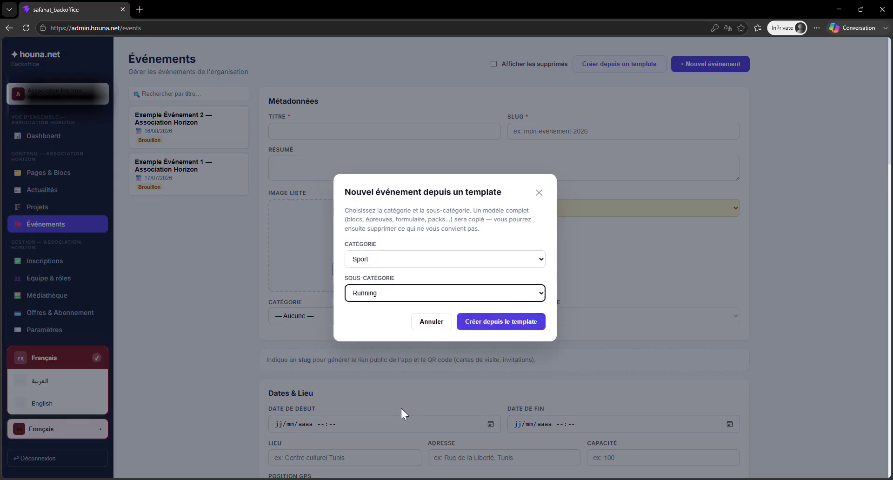
click(499, 322)
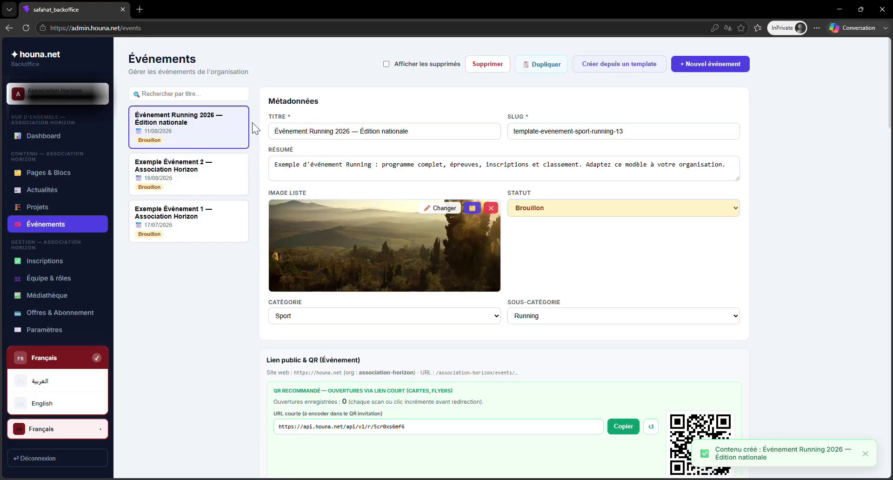
Check the event title and summary, and change its status from Brouillon to Publié.
drag(310, 132, 401, 134)
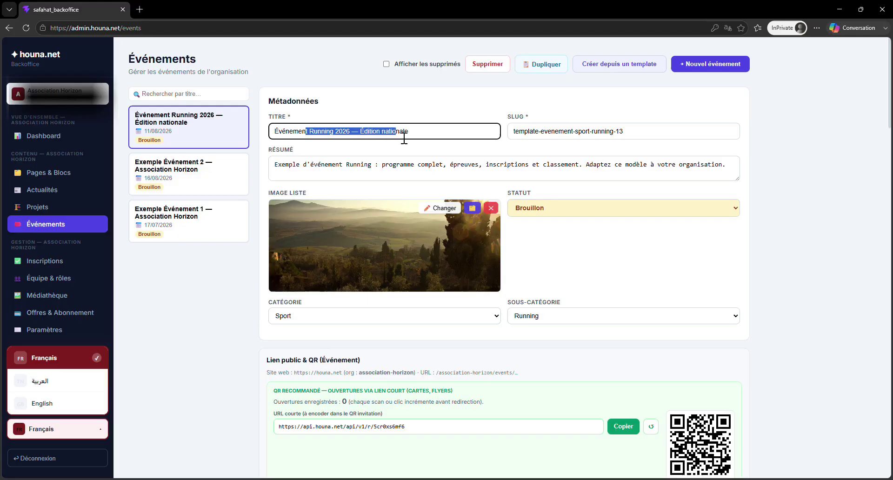
drag(313, 166, 530, 167)
click(540, 208)
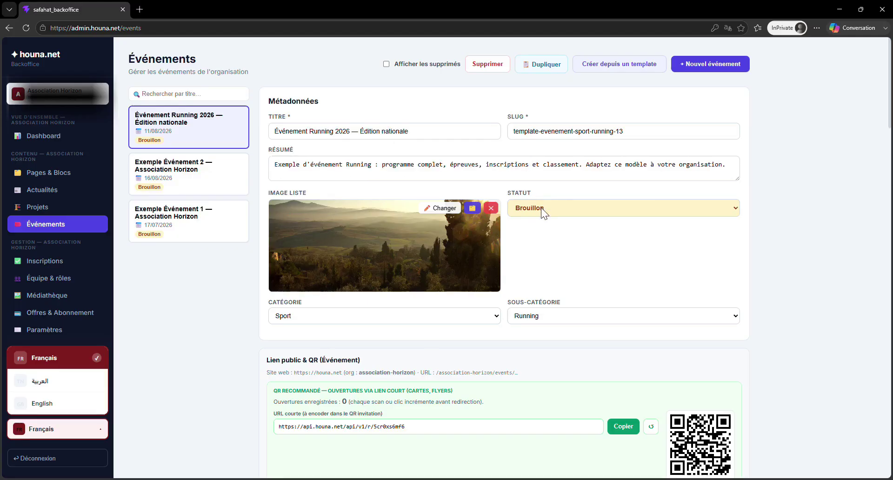
click(538, 241)
Review the openings count, QR short link slug, and the 11–12/08/2026 Tunis dates and venue.
scroll(305, 330, down, 1)
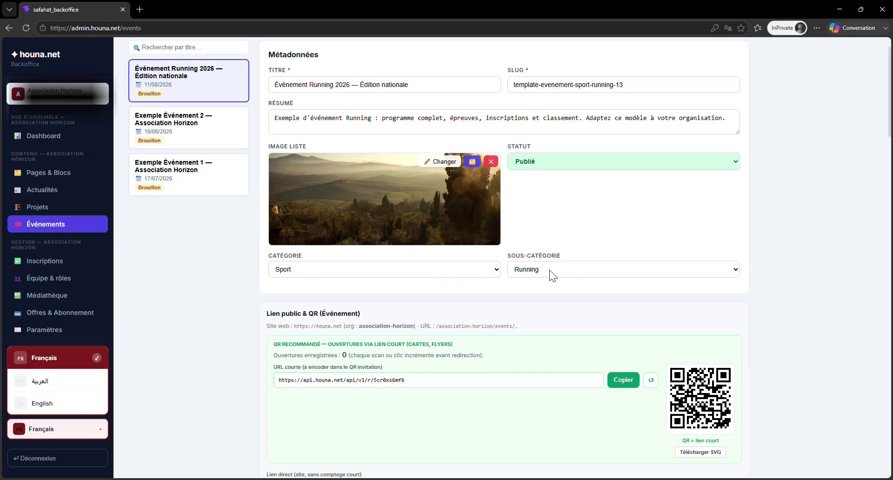
scroll(549, 270, down, 2)
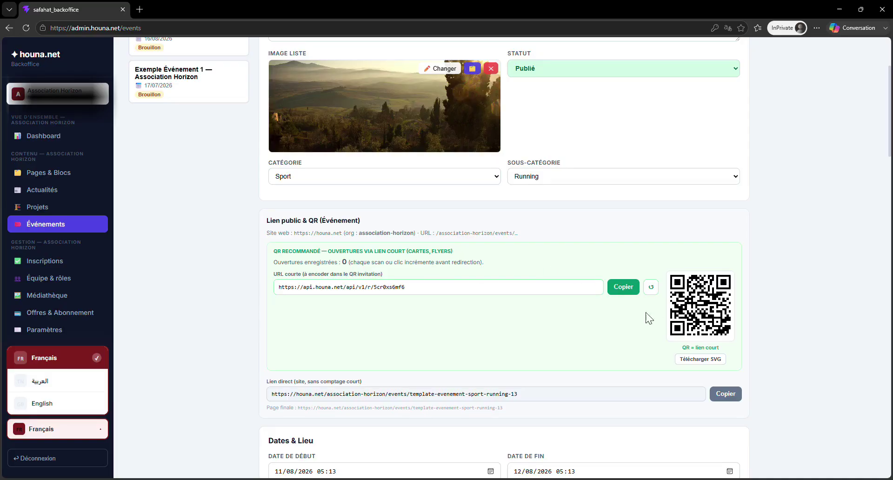
drag(321, 264, 392, 268)
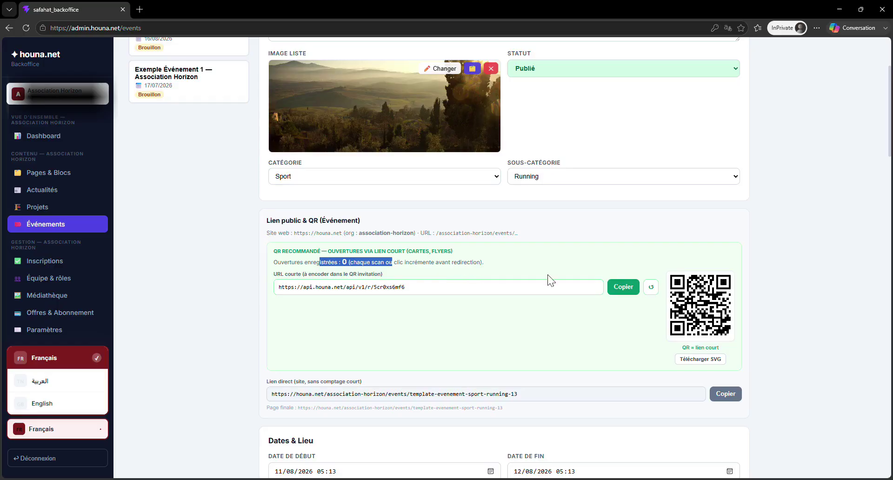
scroll(594, 319, down, 1)
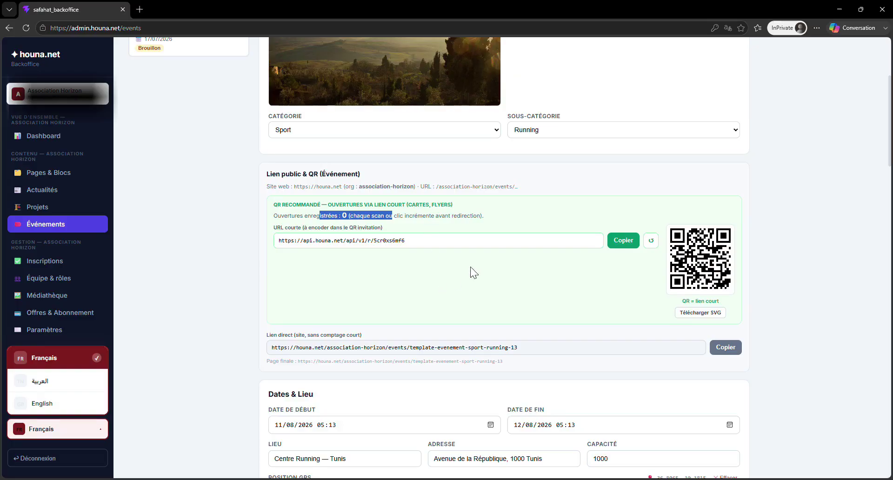
drag(415, 347, 483, 348)
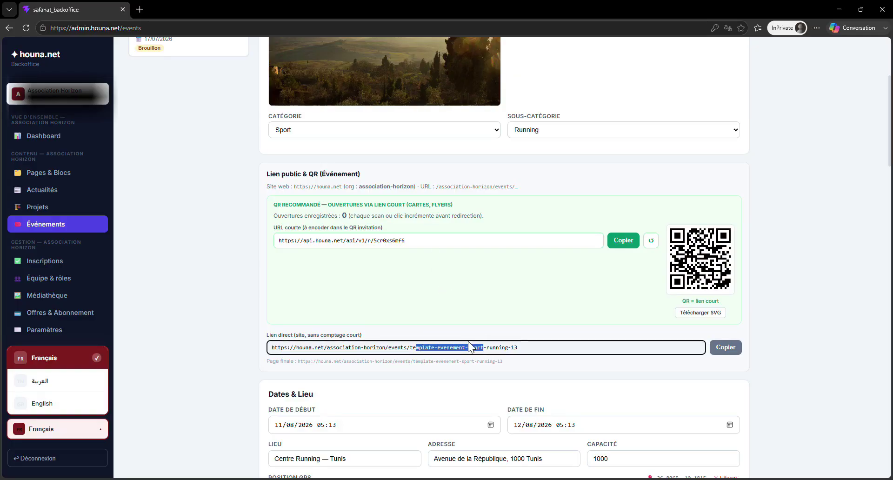
scroll(328, 299, down, 3)
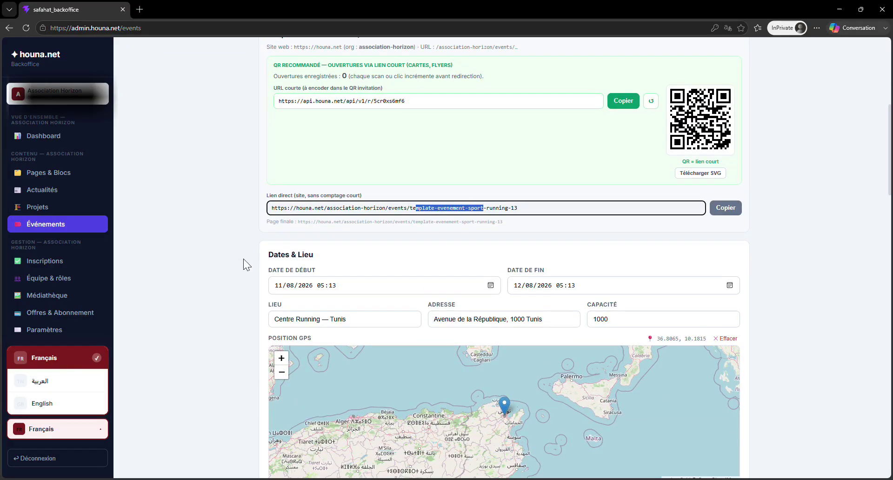
click(243, 258)
scroll(243, 258, down, 1)
scroll(244, 258, down, 3)
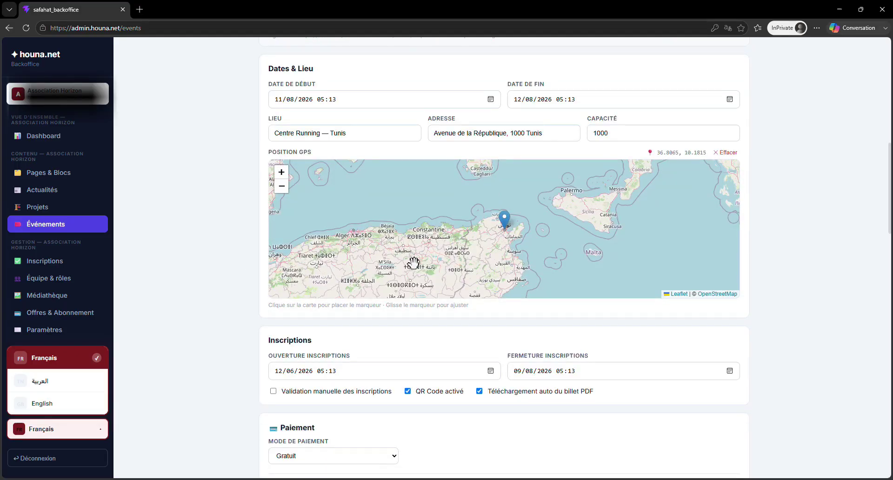
drag(413, 264, 380, 267)
Move the event's GPS marker south-east of Tunis to 36.641978, 10.354614.
scroll(460, 238, up, 2)
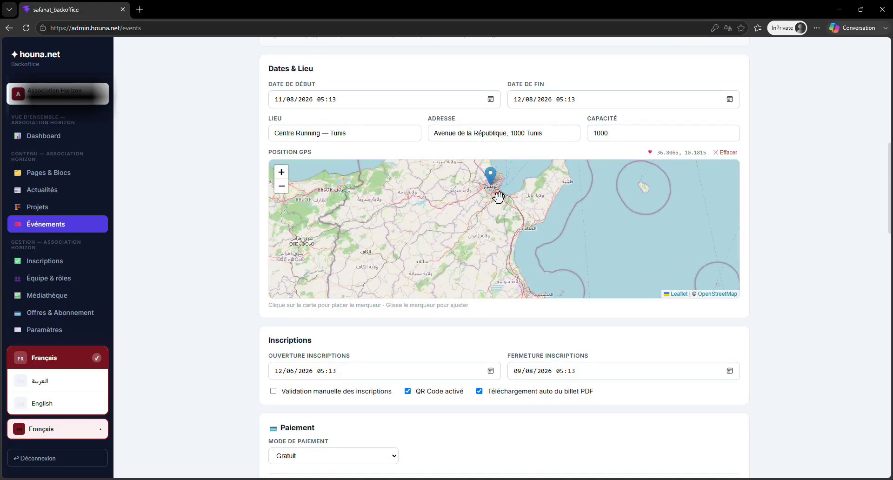
drag(503, 192, 516, 202)
scroll(220, 365, down, 3)
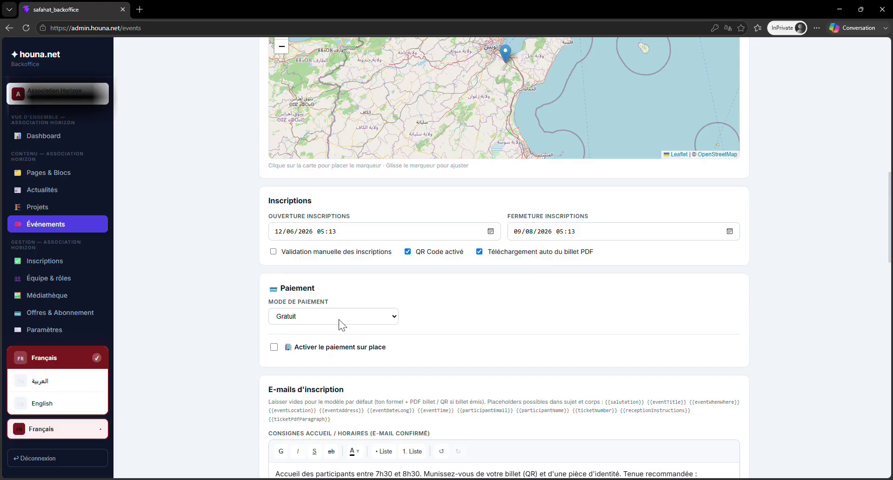
Set the payment mode to Virement bancaire and check the default bank details and IBAN override.
scroll(235, 314, down, 1)
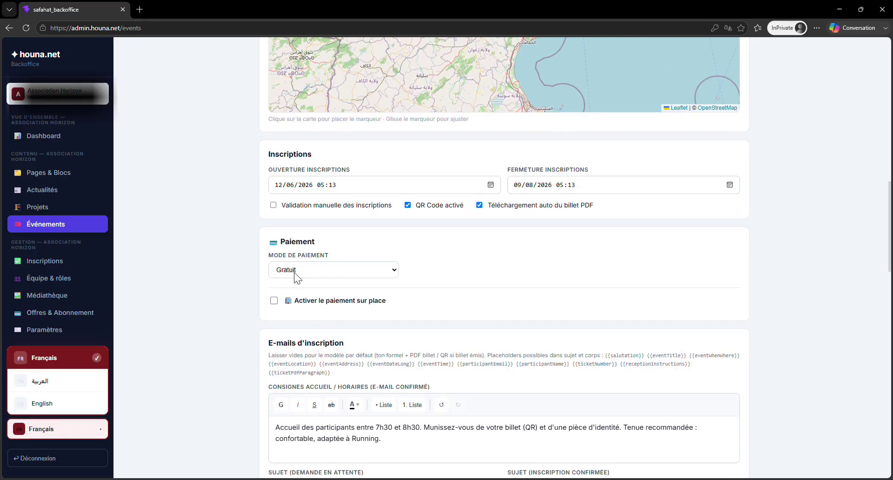
click(313, 301)
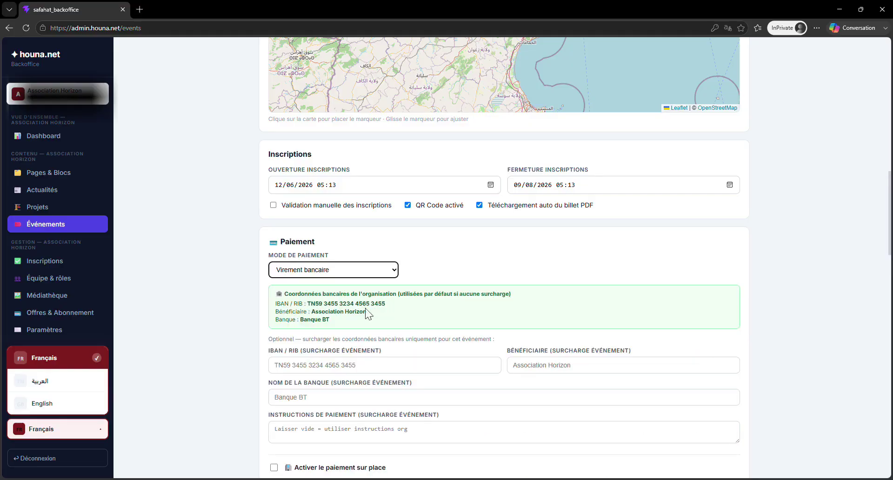
drag(305, 294, 391, 306)
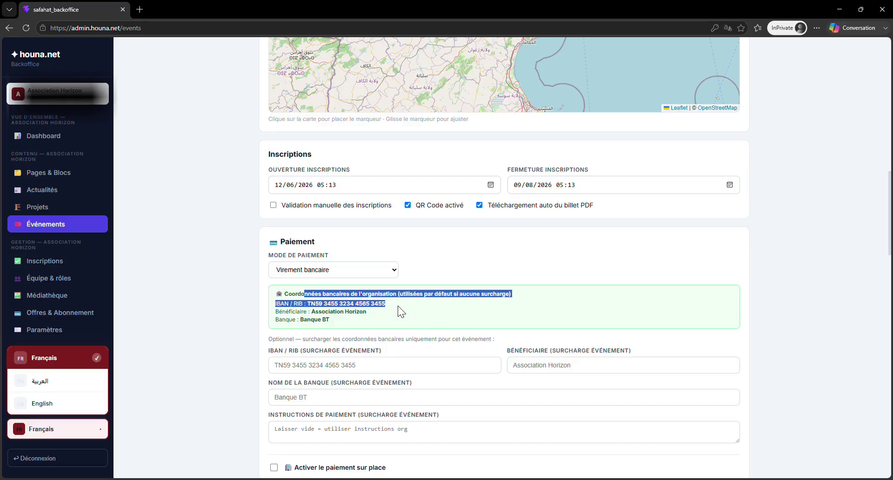
scroll(397, 306, down, 1)
click(356, 322)
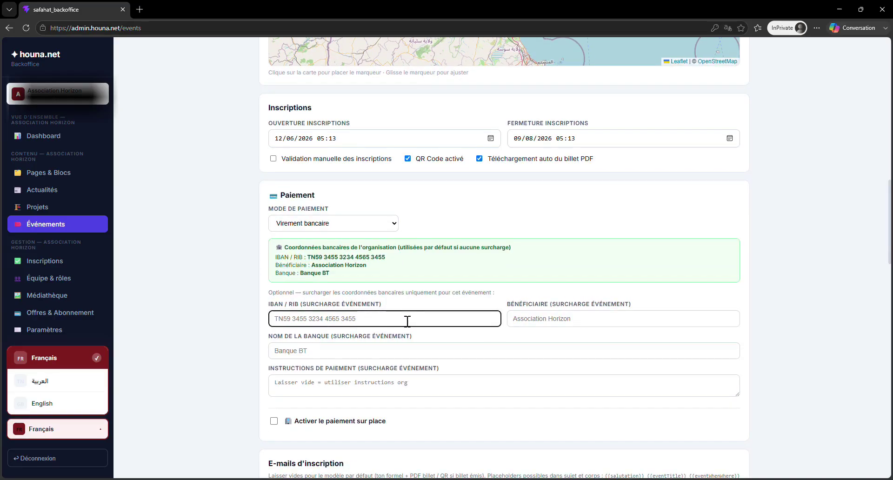
scroll(369, 332, down, 2)
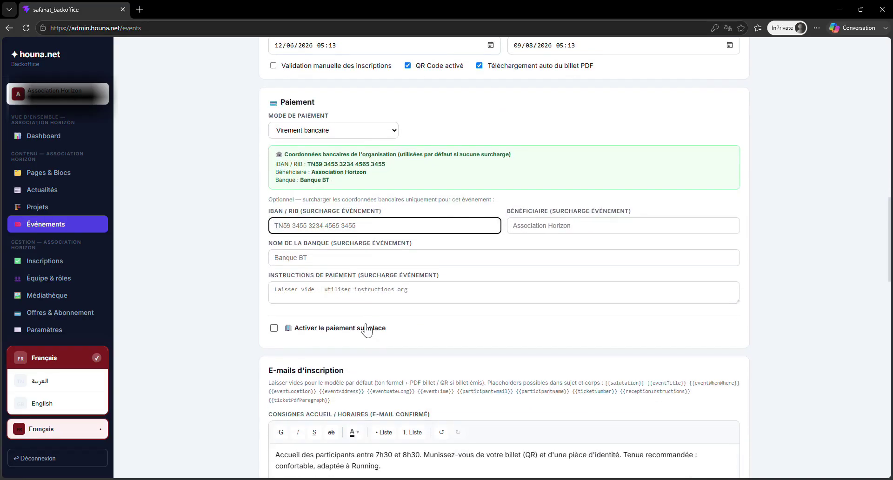
Enable on-site payment and add an address labelled 'Association Horizon'.
click(358, 329)
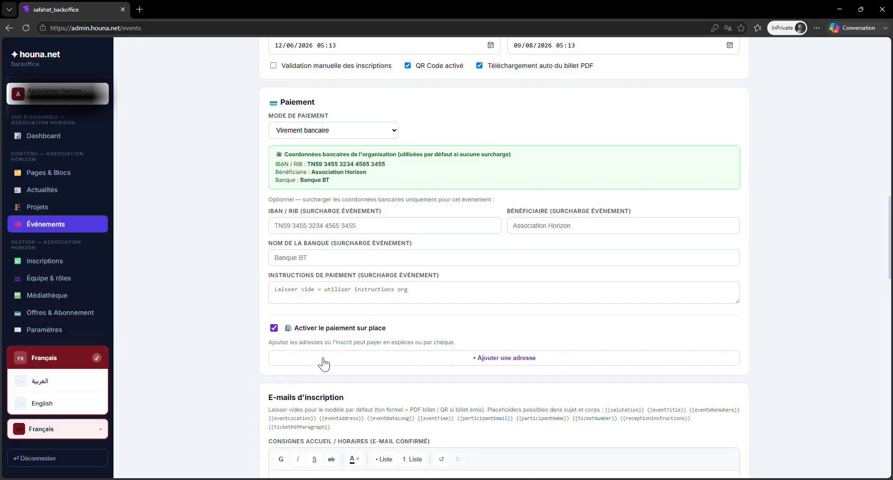
click(493, 359)
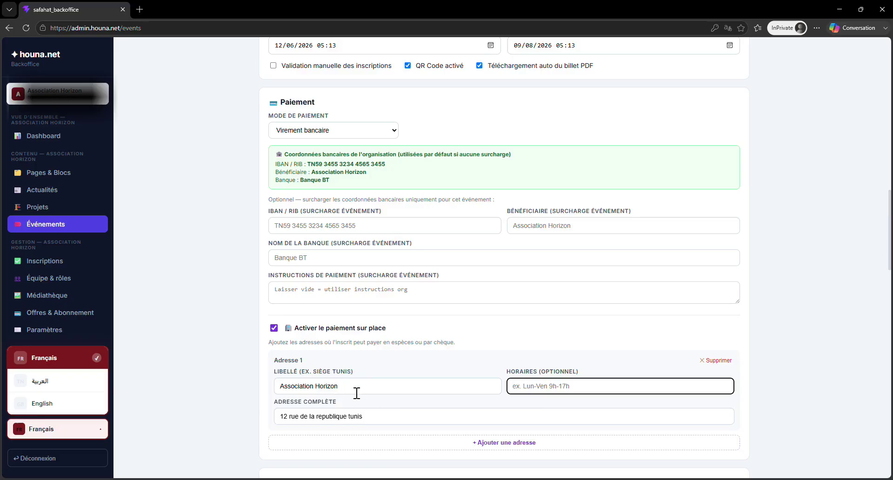
scroll(464, 433, down, 4)
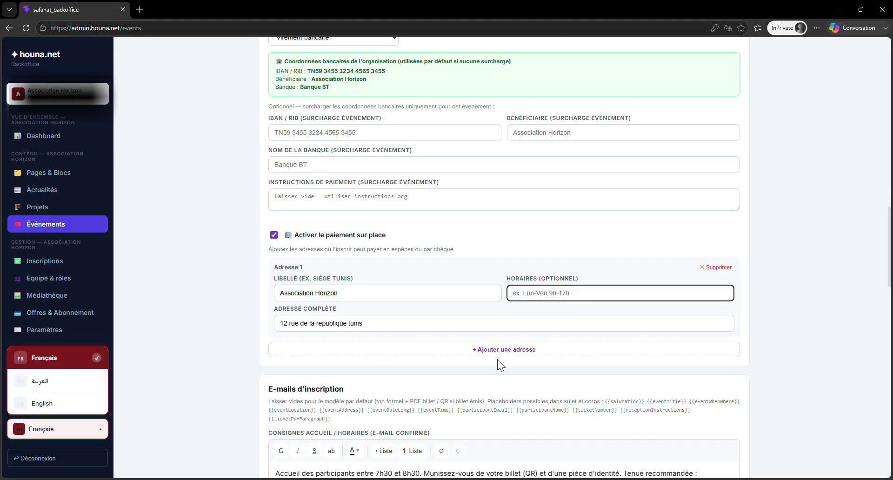
drag(280, 382, 413, 394)
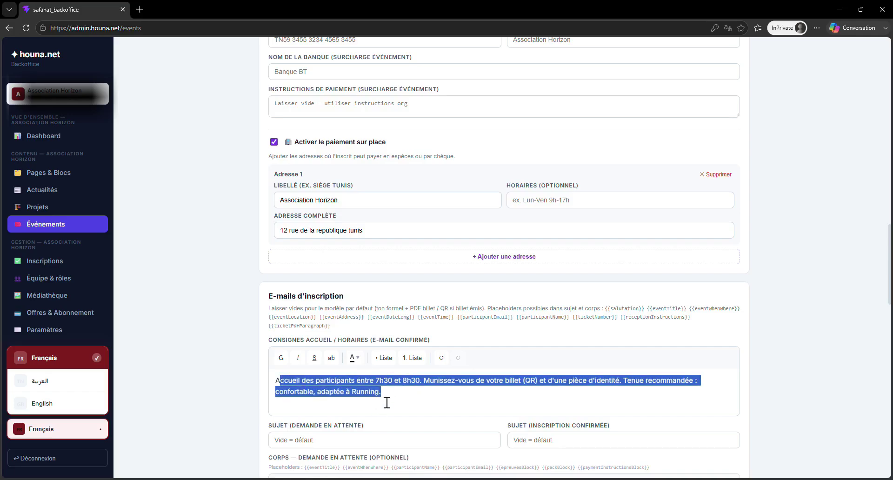
Scroll past the welcome instructions text to the registration form fields section.
click(343, 392)
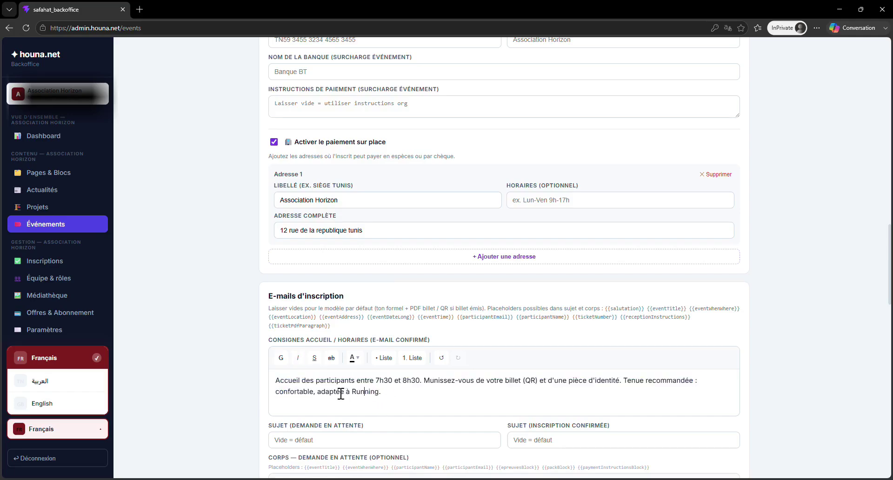
drag(336, 381, 390, 399)
scroll(401, 395, down, 3)
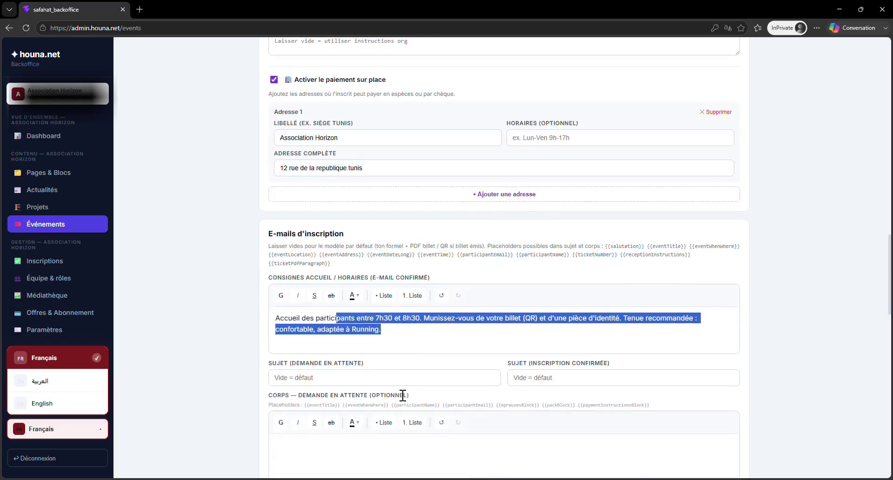
click(235, 363)
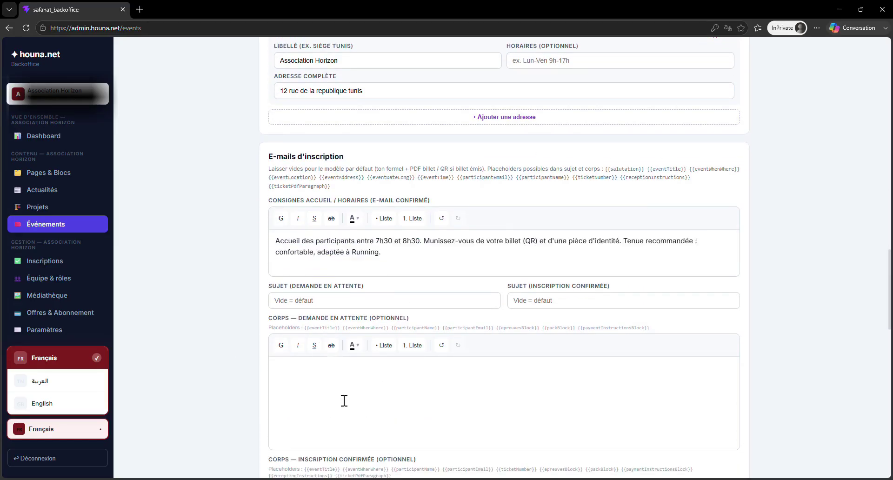
scroll(343, 400, down, 2)
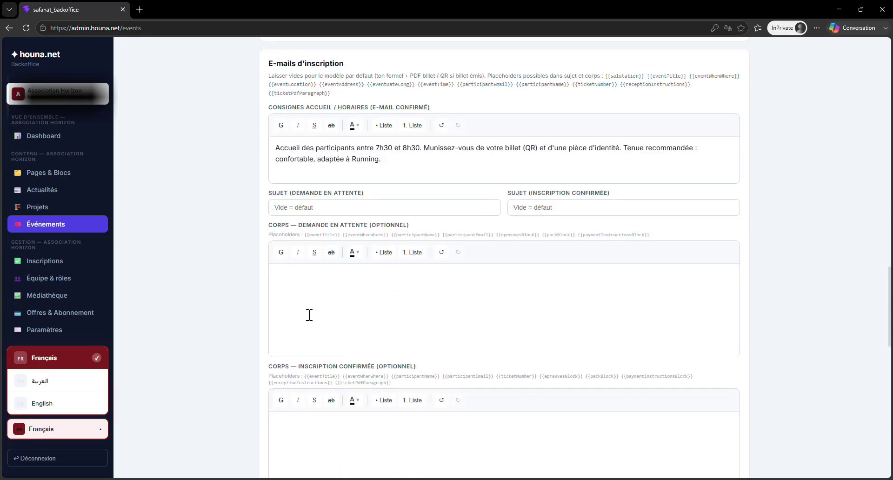
scroll(225, 363, down, 3)
scroll(223, 359, down, 3)
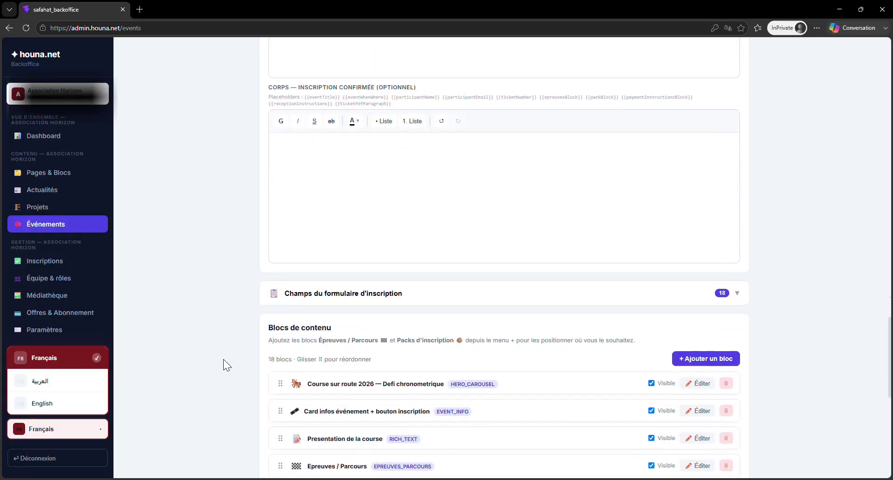
Expand the form fields and scroll past Sport, Médical, Presse, Consentements, Divers to the 18 content blocks.
click(351, 295)
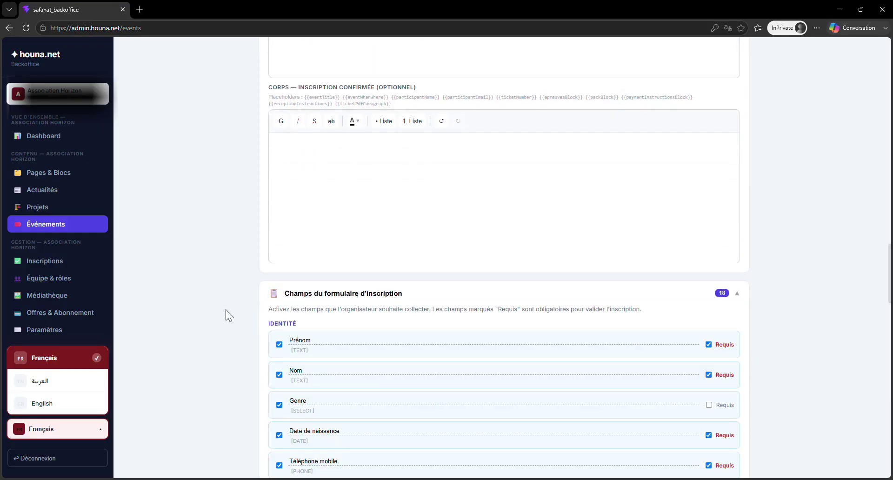
scroll(220, 316, down, 2)
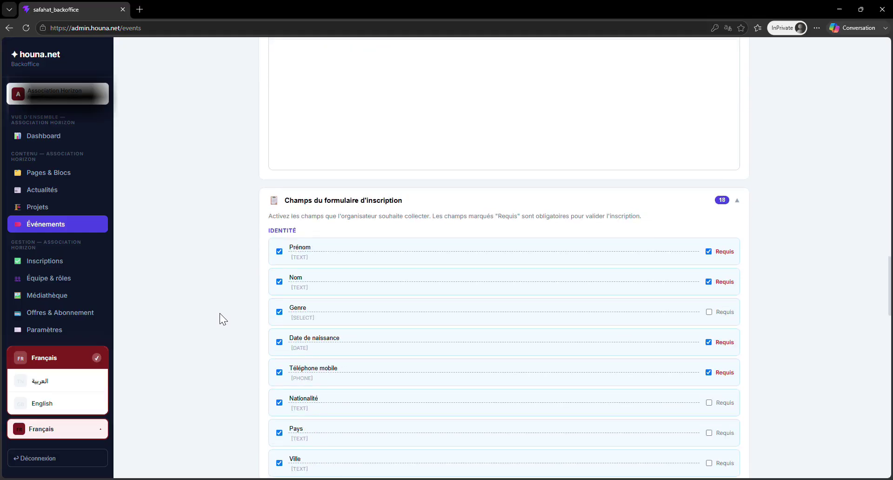
scroll(220, 316, down, 1)
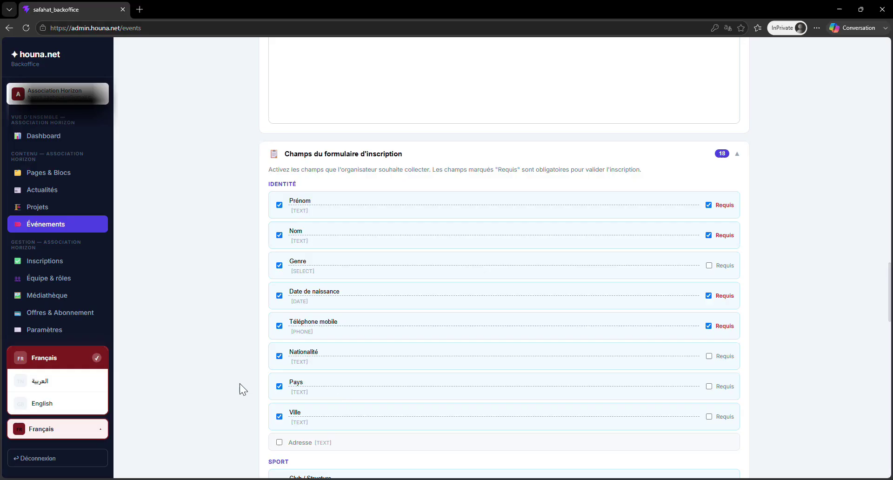
scroll(239, 384, down, 4)
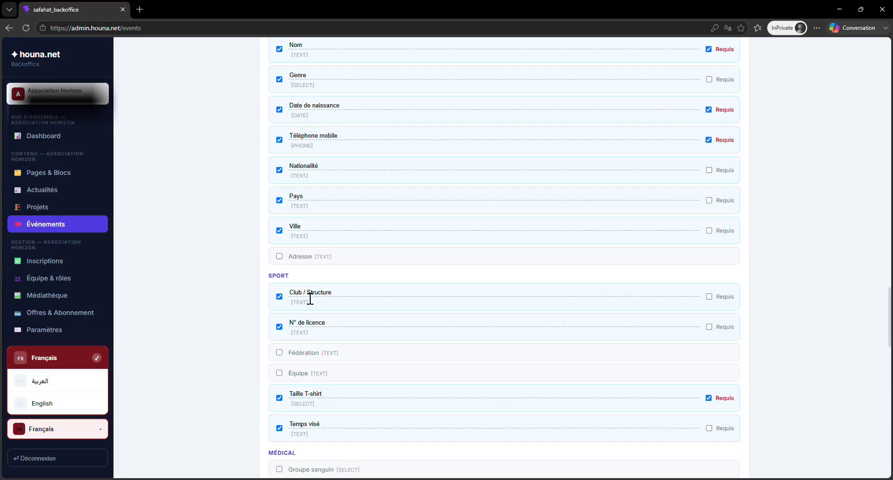
scroll(263, 327, down, 2)
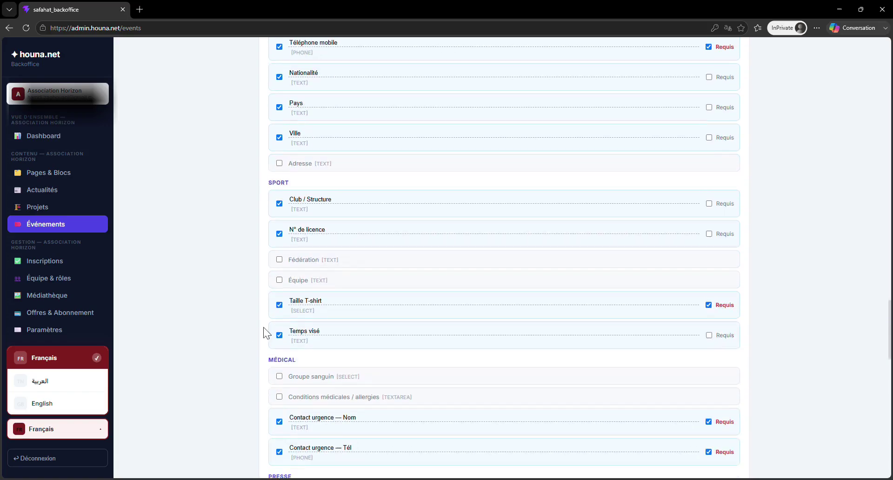
scroll(233, 334, down, 2)
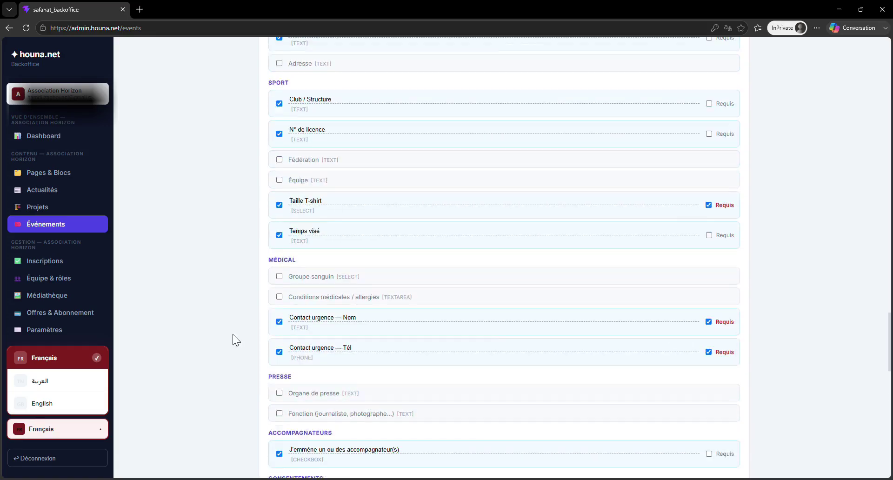
scroll(232, 334, down, 4)
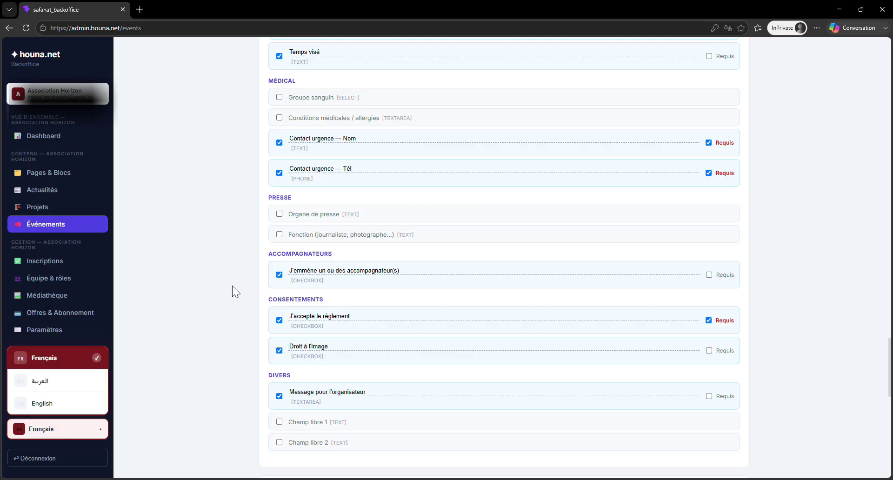
scroll(232, 285, down, 1)
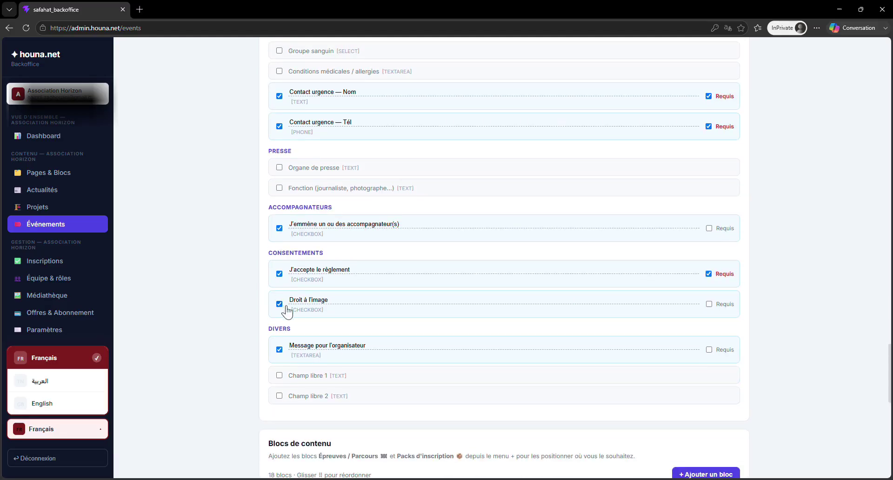
scroll(224, 305, down, 5)
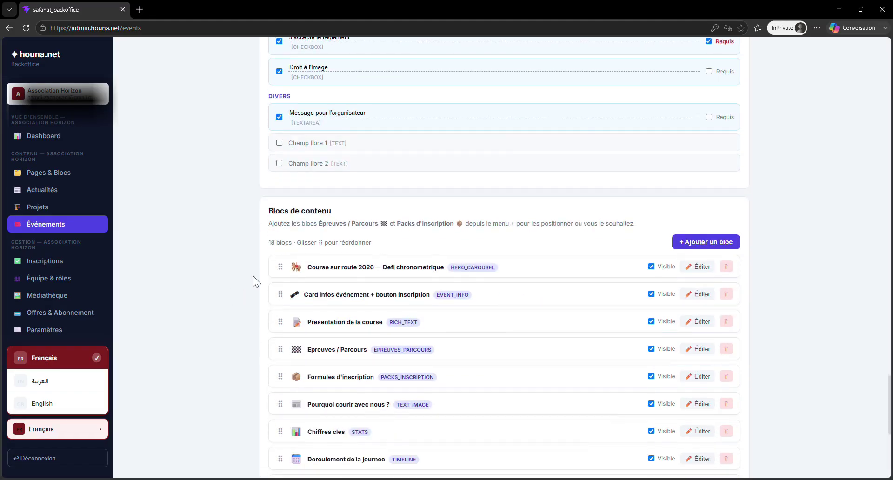
scroll(499, 240, down, 1)
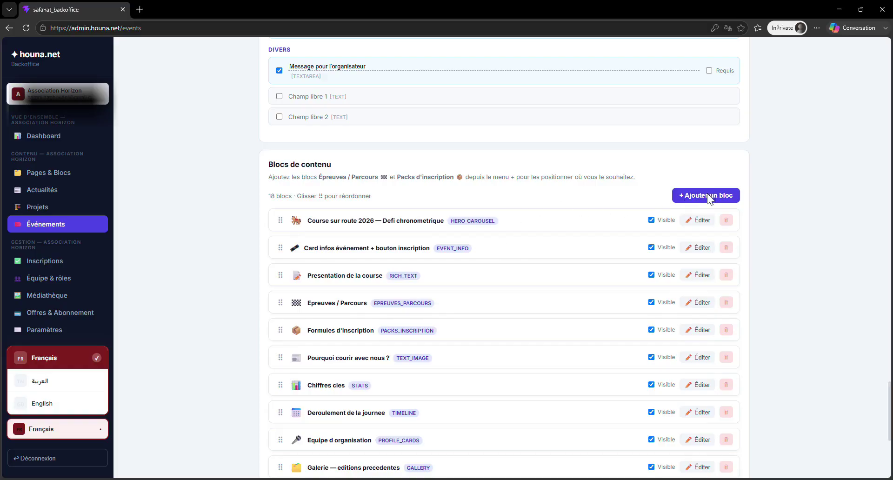
click(712, 197)
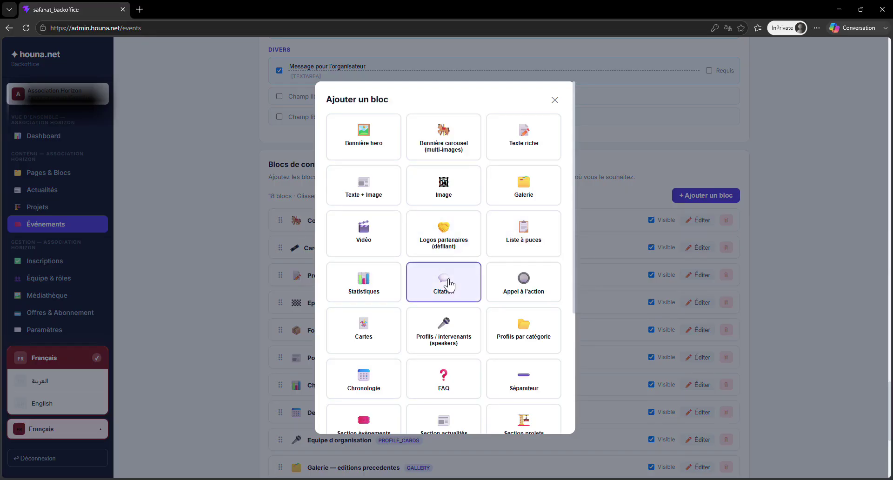
scroll(451, 281, down, 4)
scroll(449, 284, up, 4)
scroll(449, 284, up, 3)
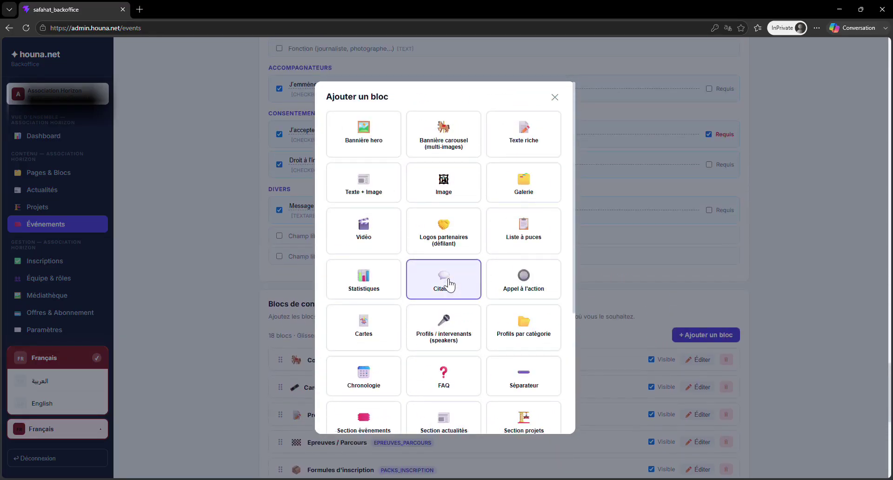
scroll(448, 284, down, 4)
scroll(449, 284, down, 3)
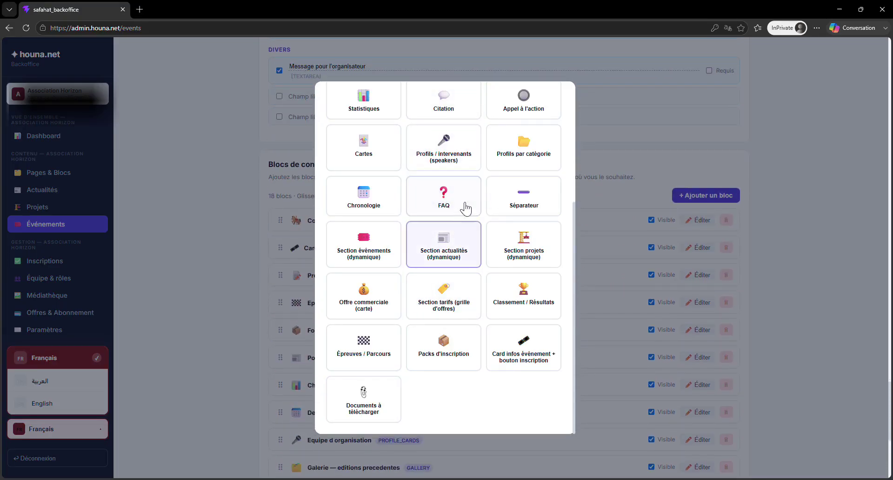
click(777, 166)
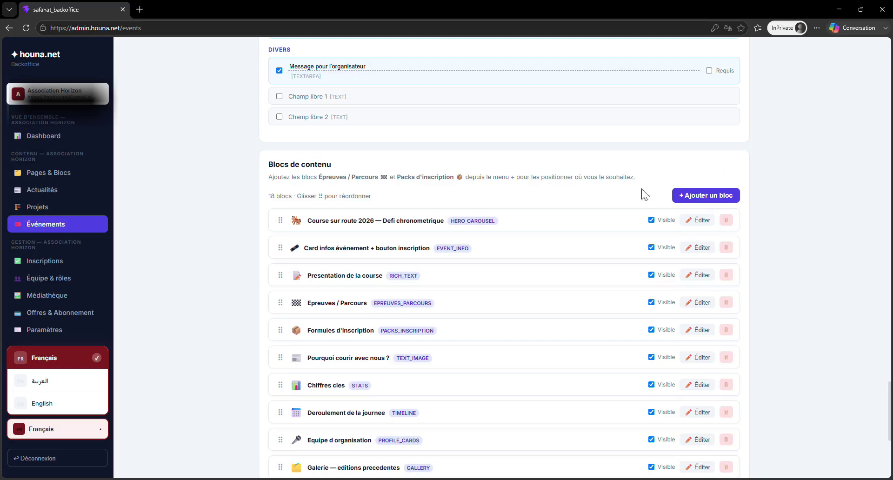
Hide the hero carousel block, then make it visible again.
drag(319, 222, 487, 215)
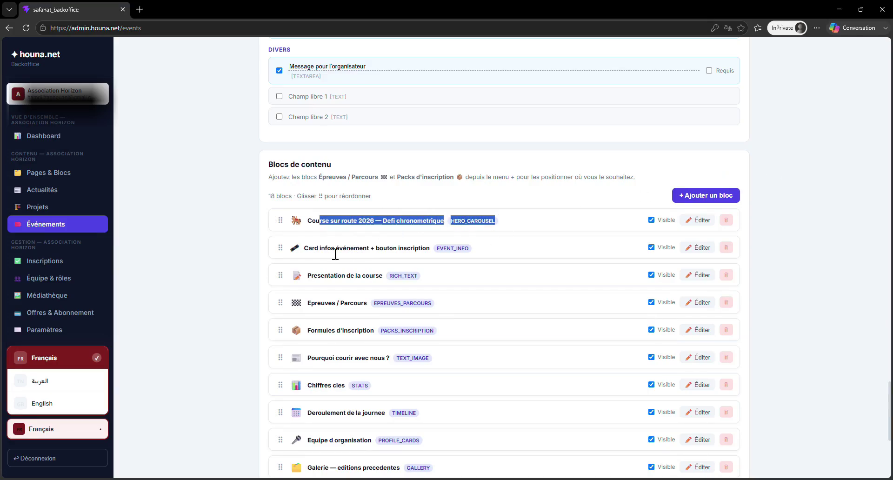
drag(325, 249, 426, 250)
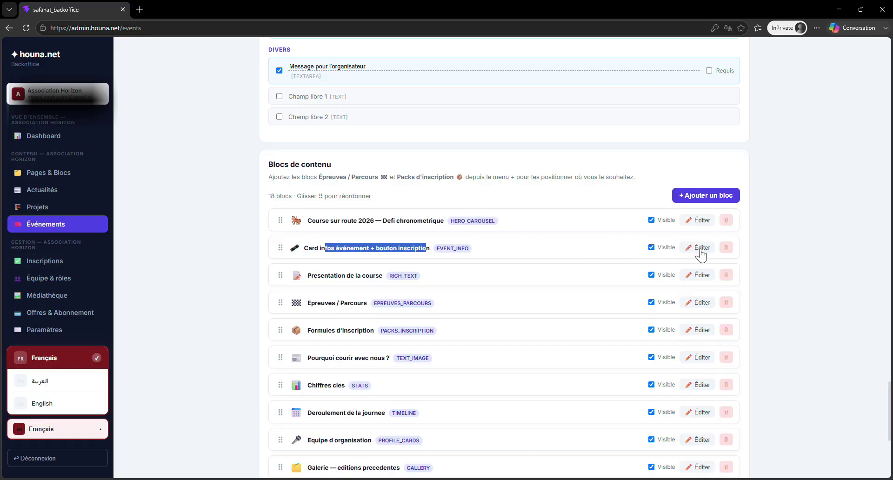
click(662, 224)
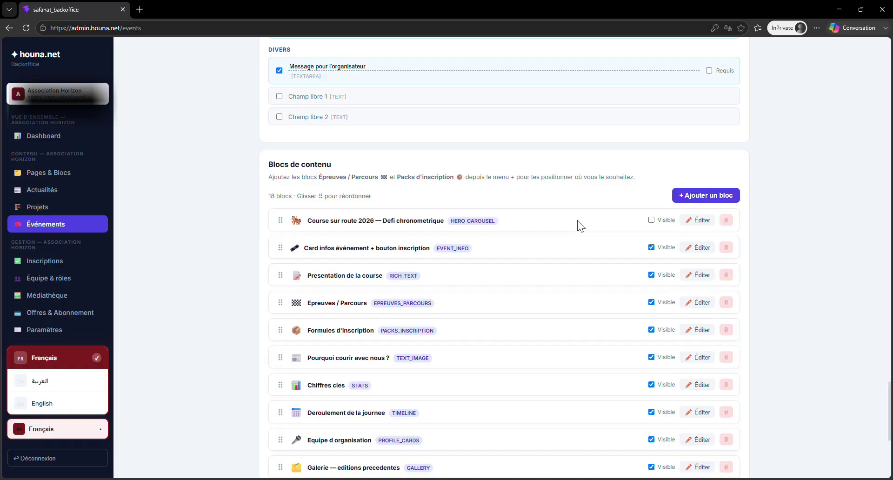
click(660, 223)
Edit the Card infos block and turn off Places restantes.
click(698, 247)
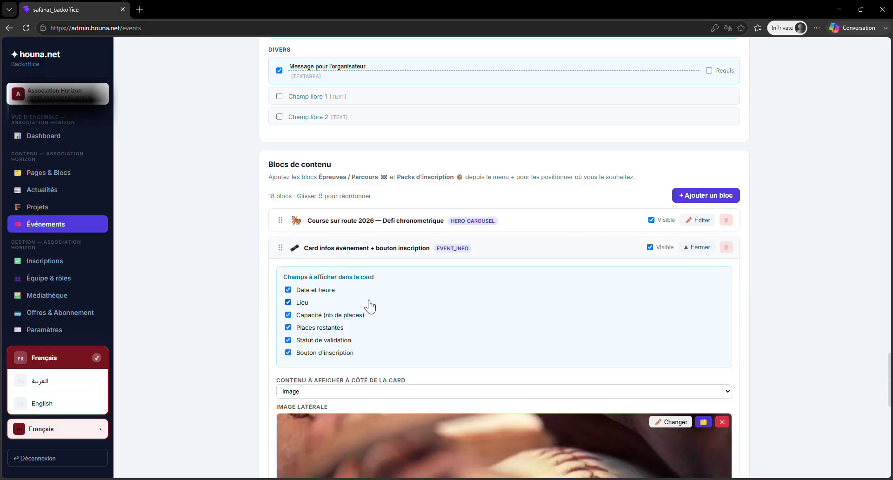
scroll(370, 300, down, 1)
drag(389, 204, 423, 205)
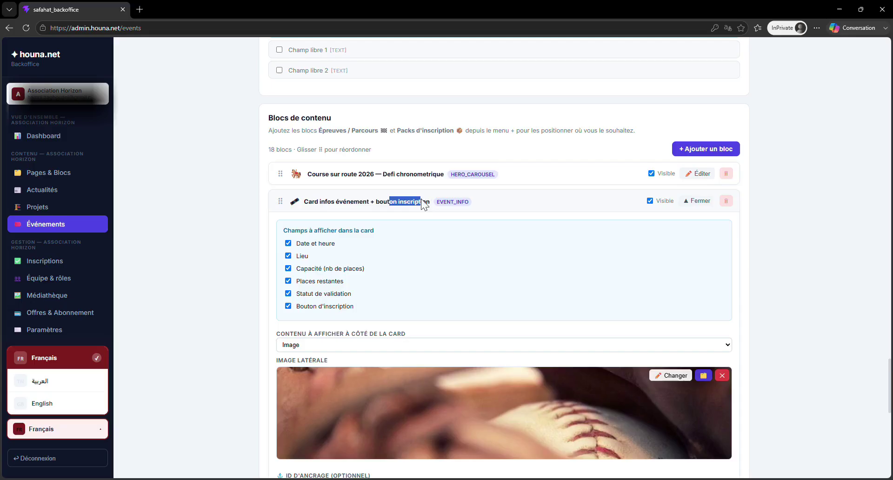
click(311, 282)
Open the Epreuves / Parcours block listing the 5, 10 and 21 km races.
scroll(257, 347, down, 6)
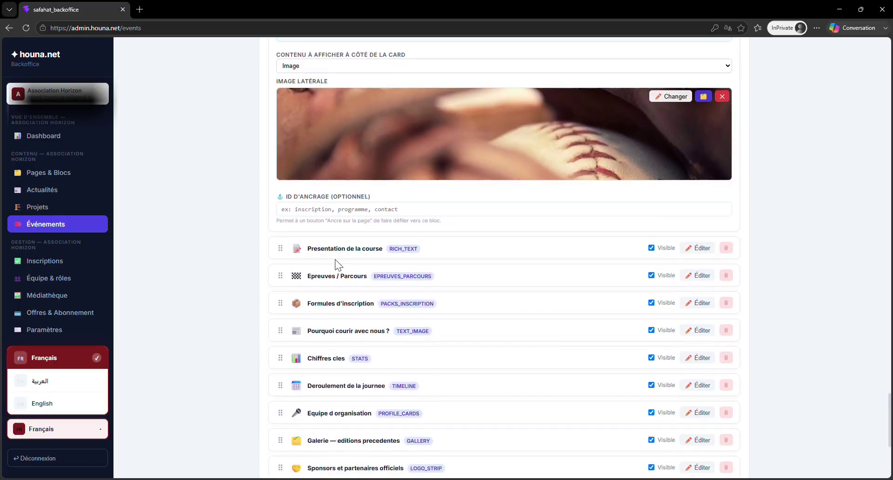
drag(327, 254, 377, 254)
drag(321, 278, 354, 279)
click(702, 276)
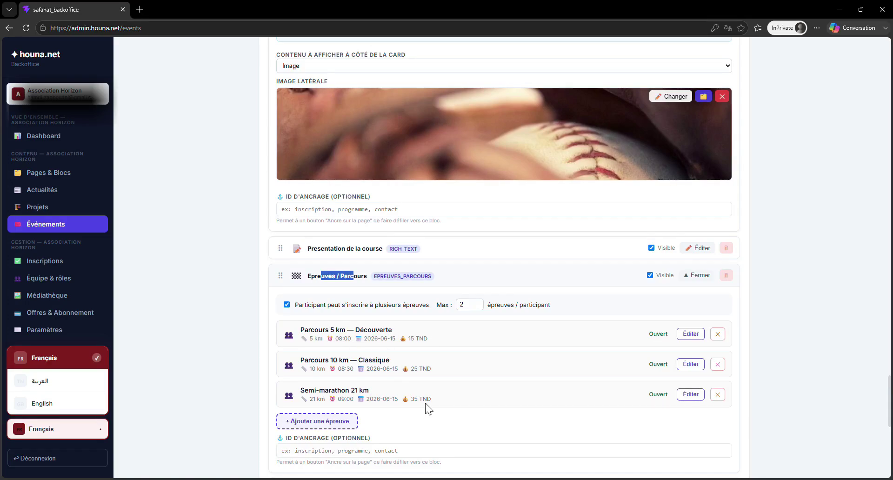
scroll(259, 390, down, 2)
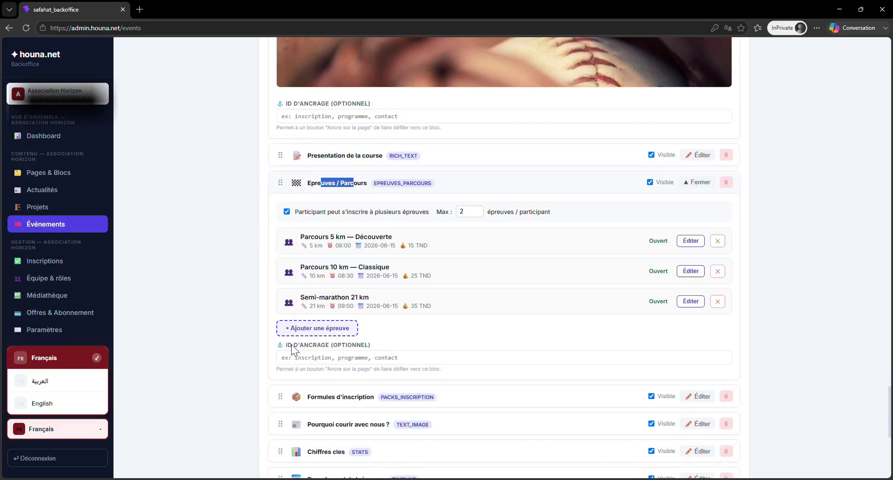
click(312, 360)
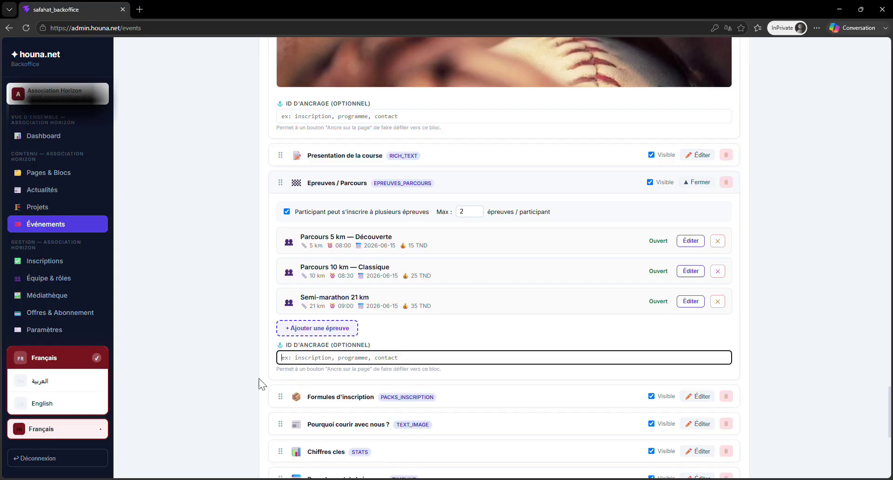
scroll(259, 384, down, 2)
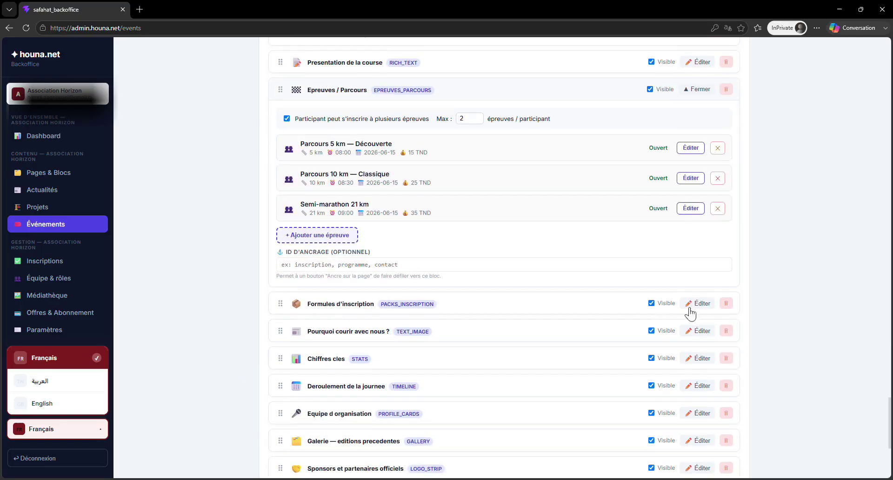
Review the three Formules d'inscription packs, save the event, and bring up the Traduire options.
click(698, 303)
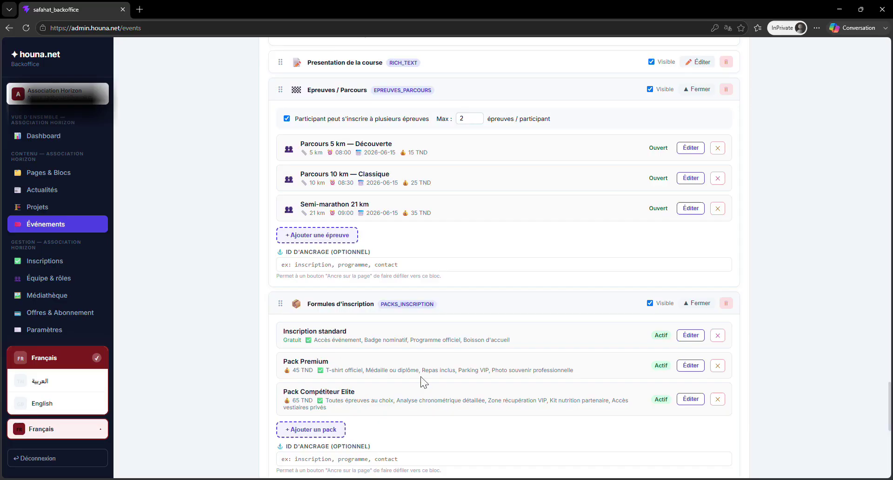
scroll(434, 351, down, 4)
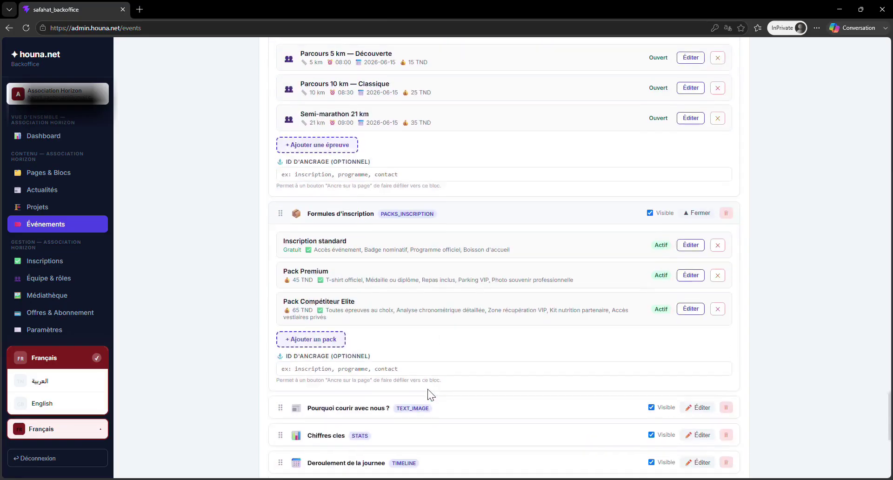
scroll(372, 384, down, 1)
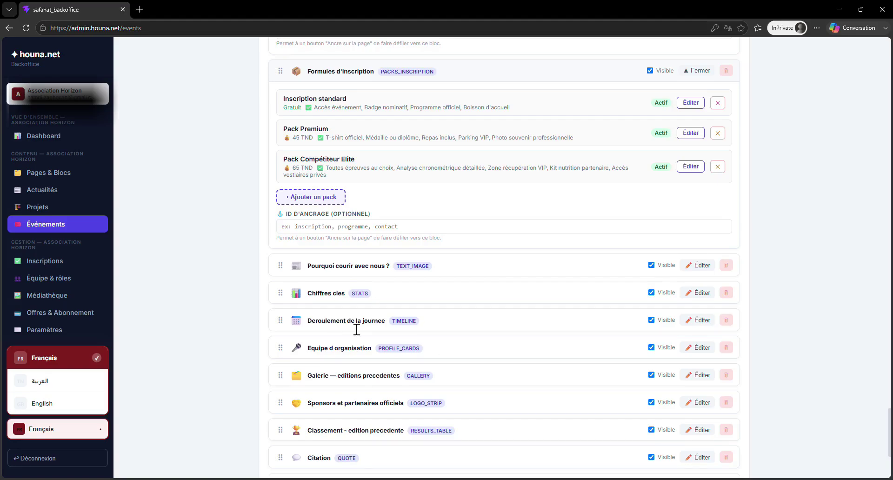
scroll(330, 339, down, 3)
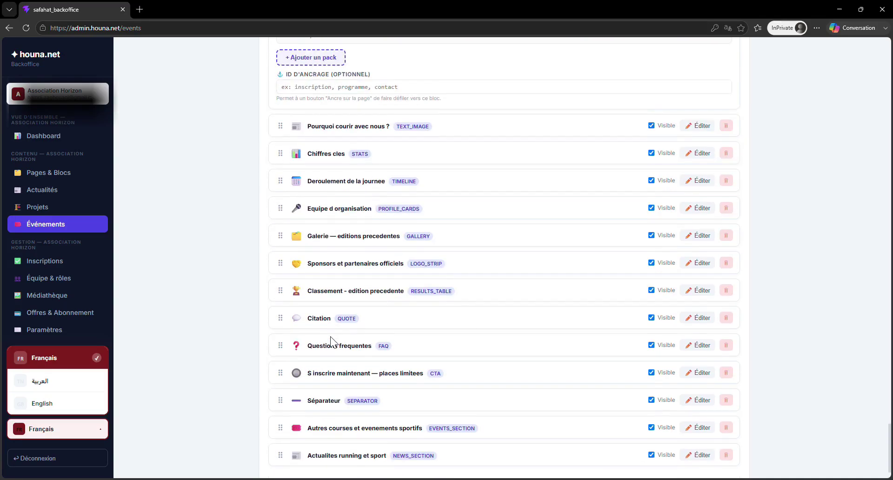
scroll(331, 342, down, 1)
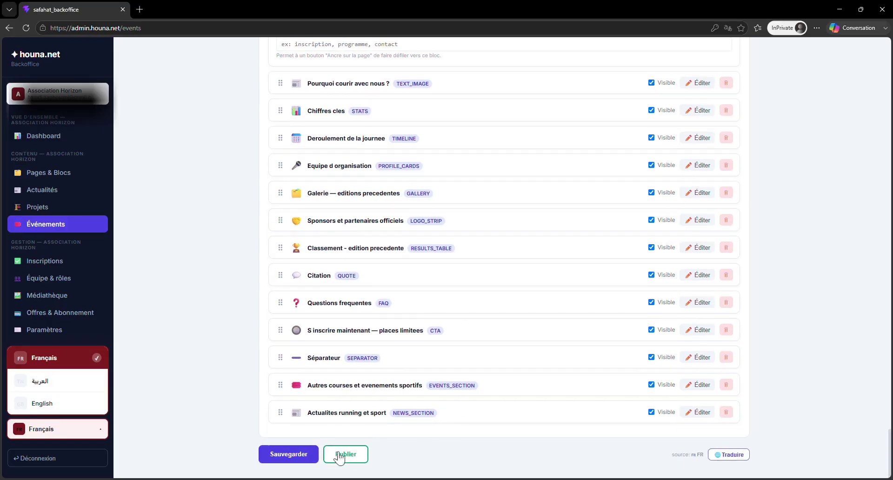
click(314, 454)
click(738, 458)
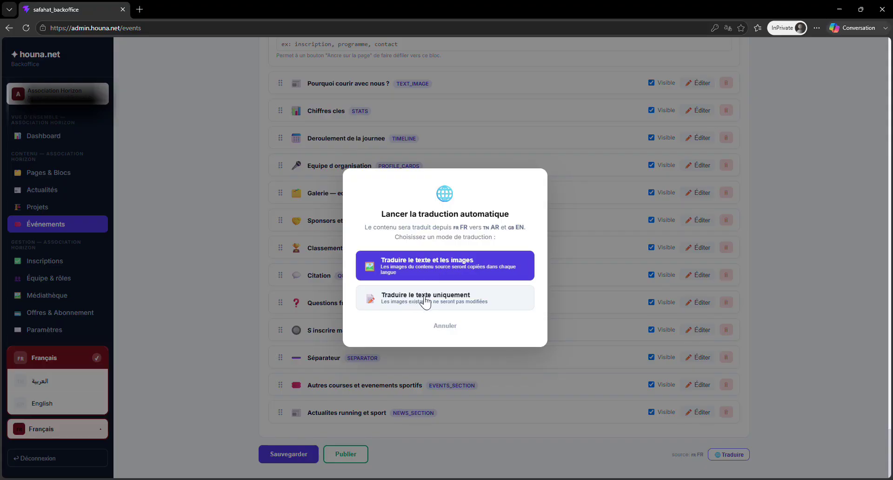
Translate the event's text and images from French into Arabic and English.
click(443, 268)
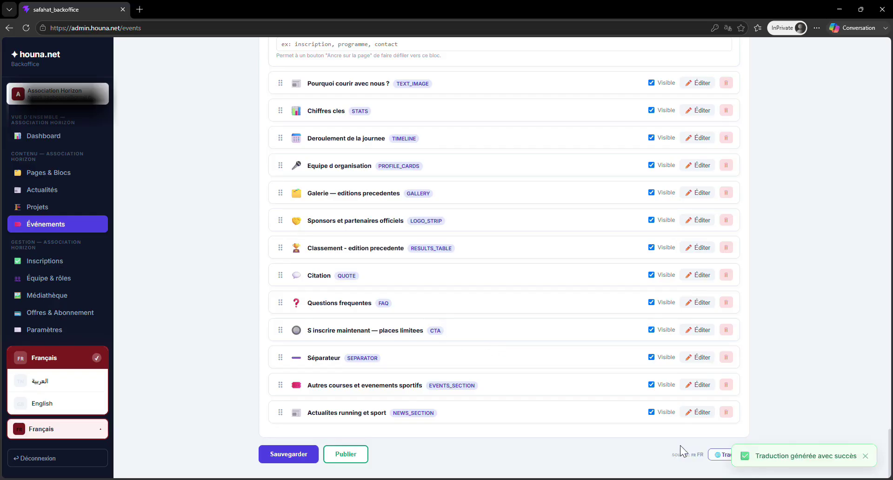
scroll(693, 439, up, 20)
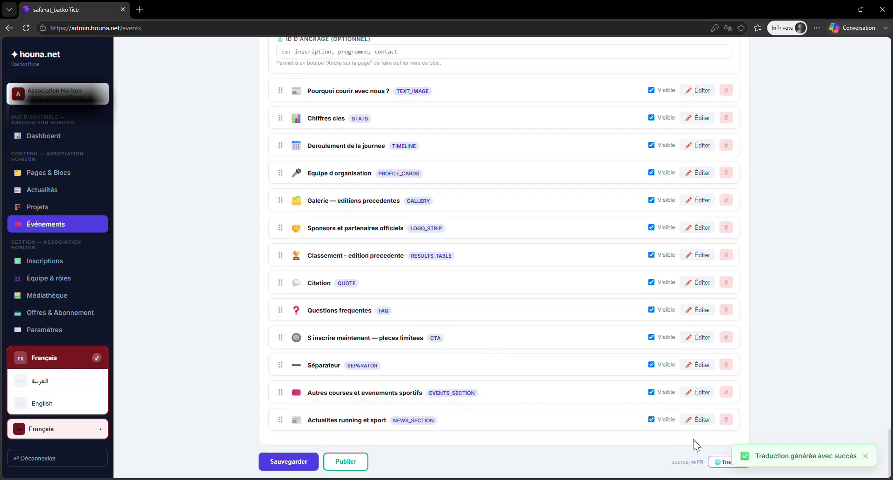
Copy the event's direct public link and load it in a new InPrivate tab.
scroll(753, 214, up, 20)
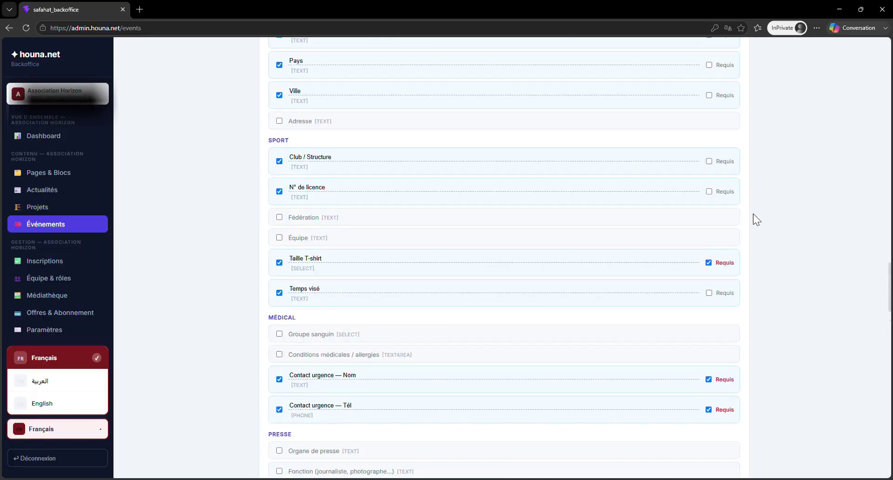
scroll(752, 216, up, 15)
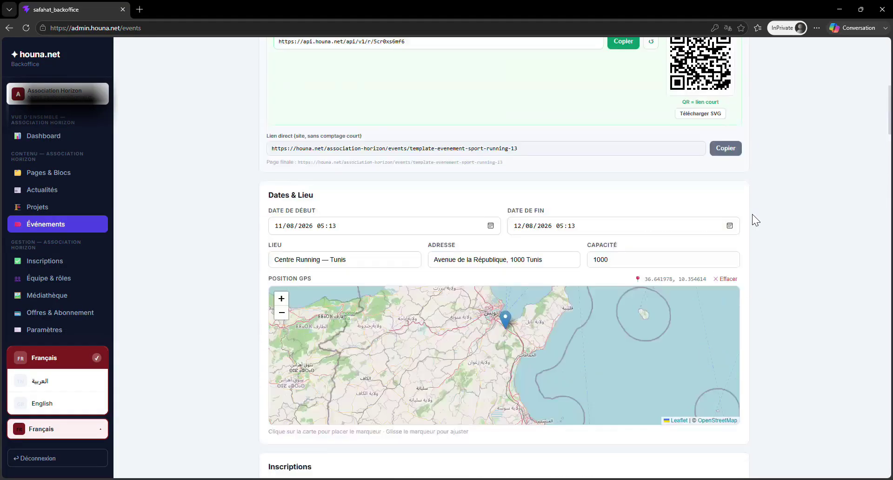
scroll(751, 217, down, 2)
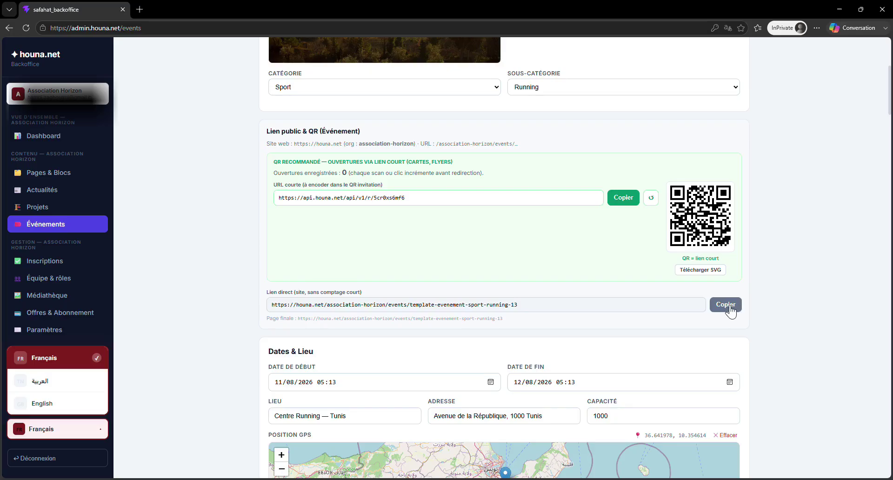
click(729, 306)
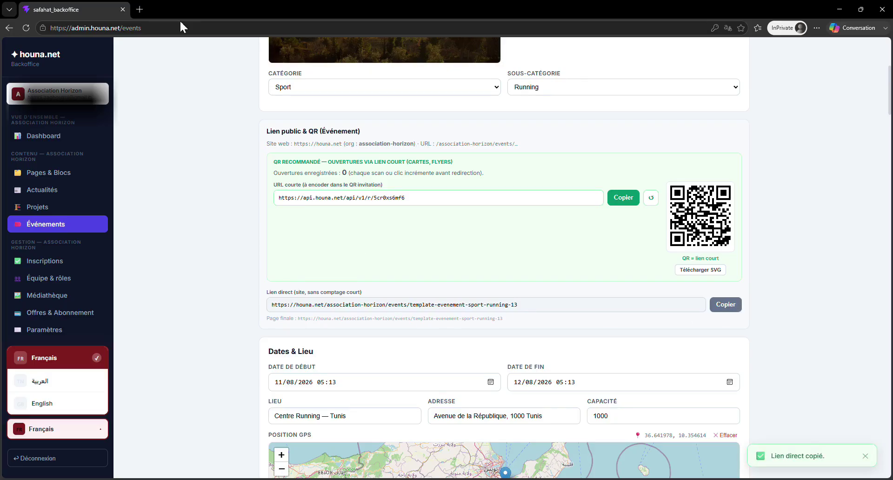
click(140, 9)
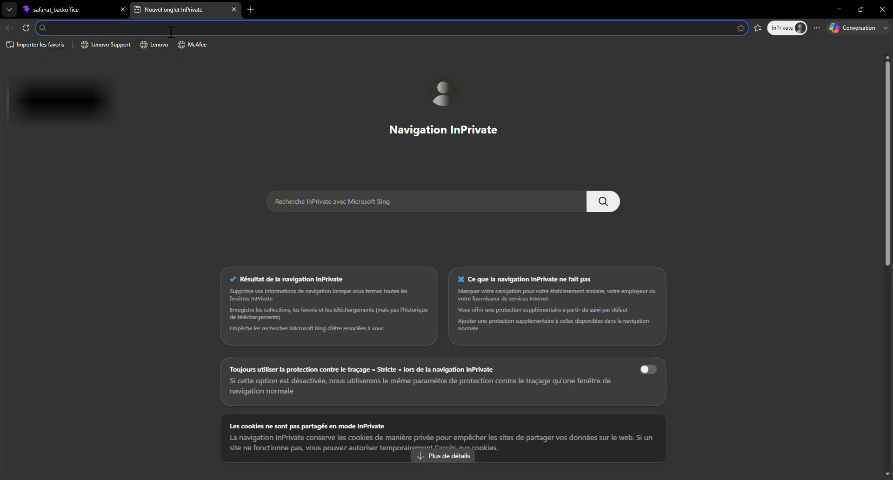
text(https://houna.net/association-horizon/events/template-evenement-sport-running-13)
key(Return)
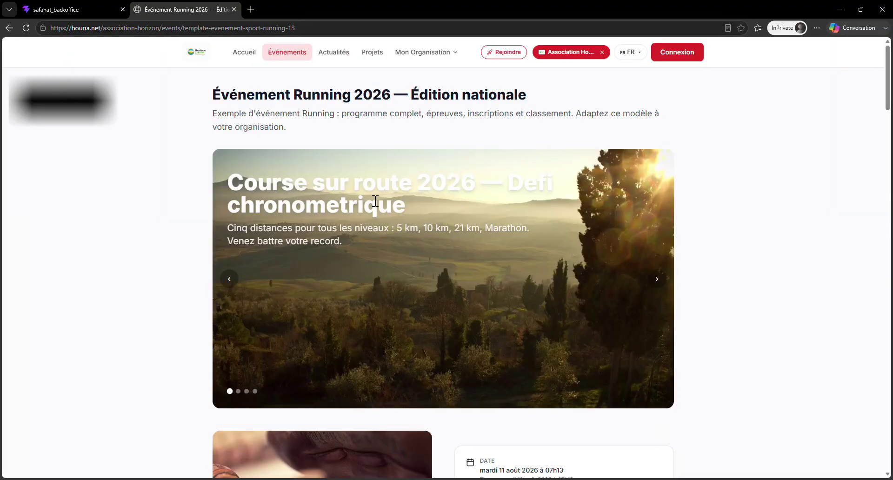
Scroll through the public Running 2026 event page, then return to the backoffice.
scroll(416, 280, down, 6)
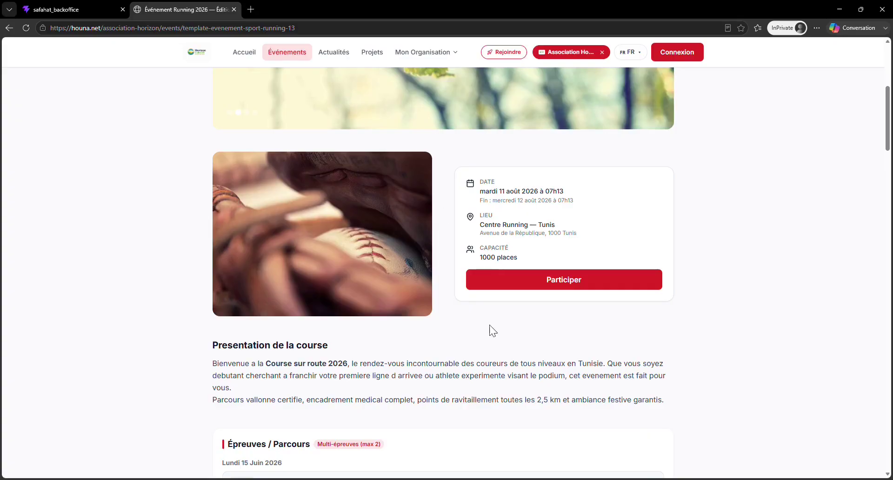
scroll(449, 328, down, 5)
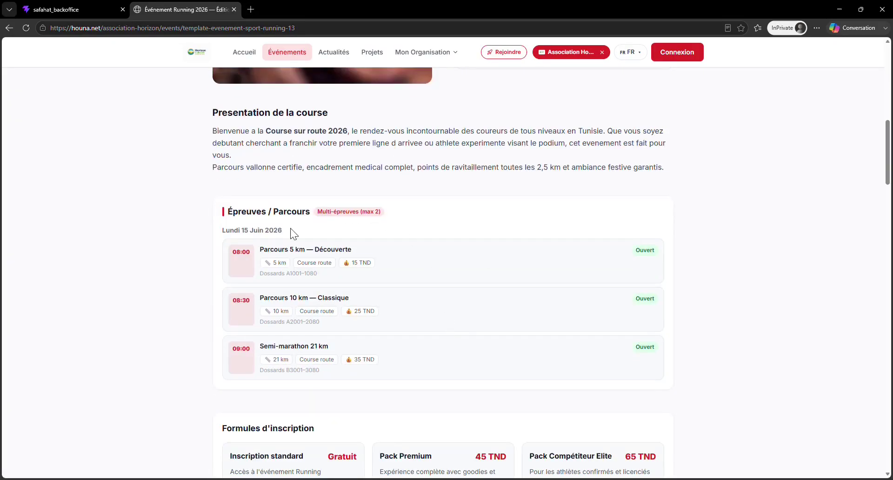
scroll(366, 262, down, 3)
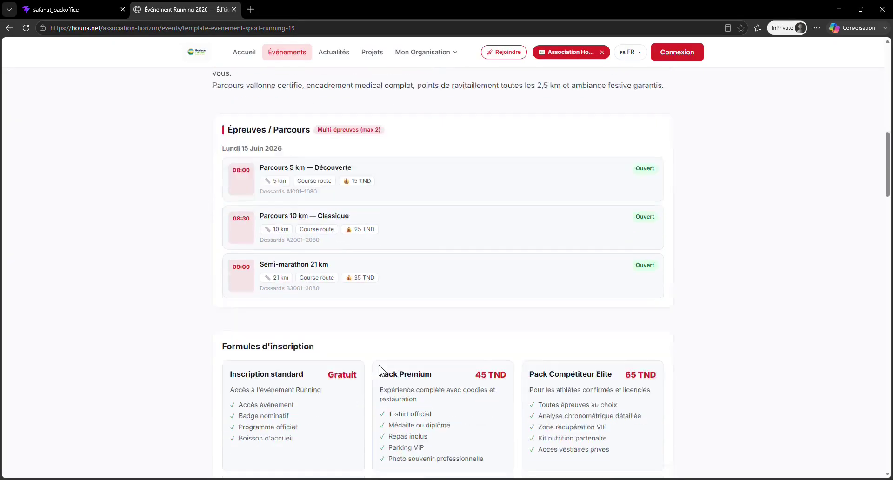
scroll(537, 361, down, 12)
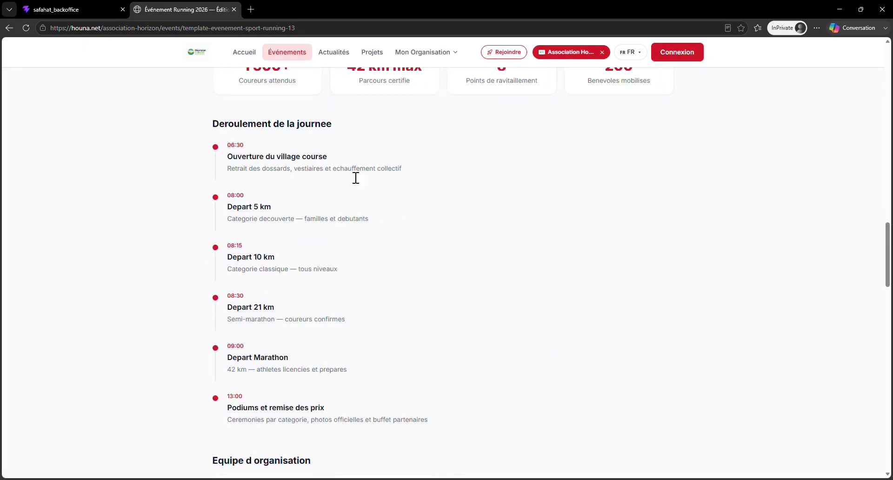
scroll(329, 339, down, 18)
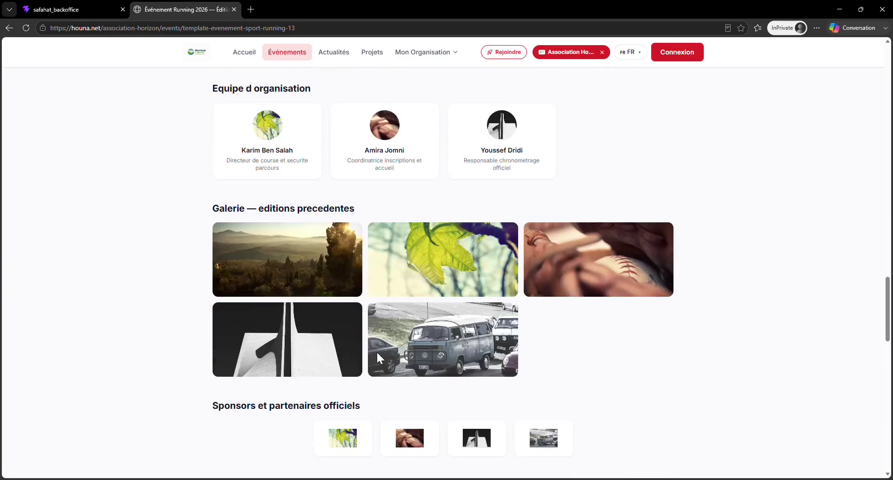
scroll(383, 361, down, 8)
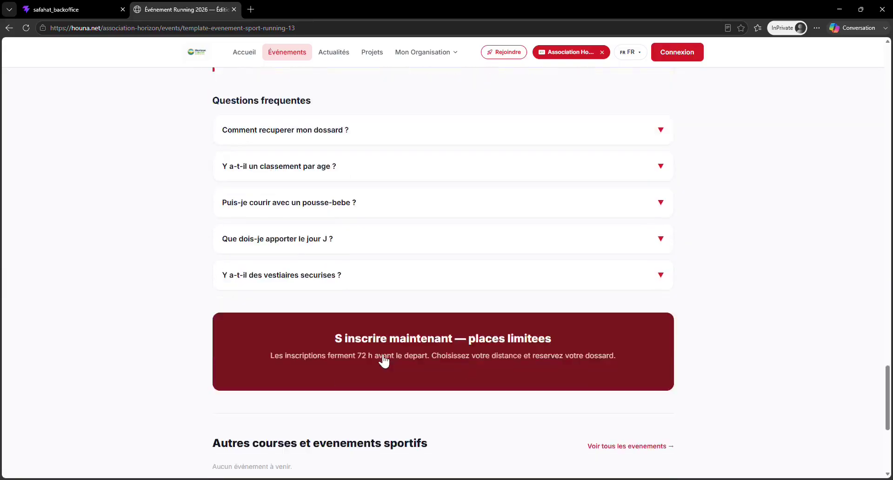
scroll(377, 352, up, 20)
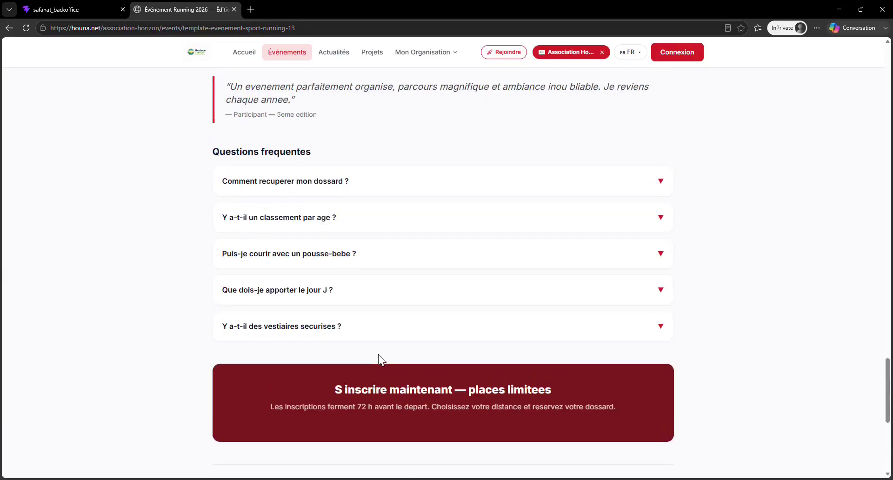
click(70, 8)
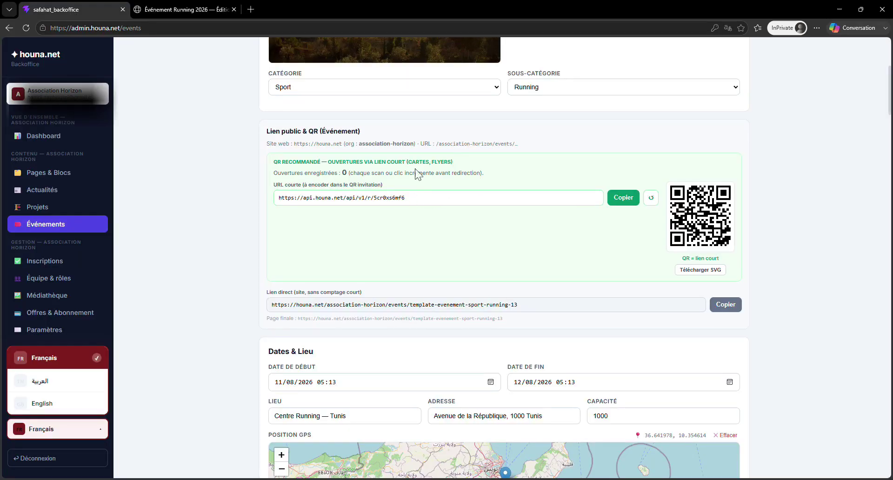
Copy the event's short URL and open it in the public tab.
click(623, 197)
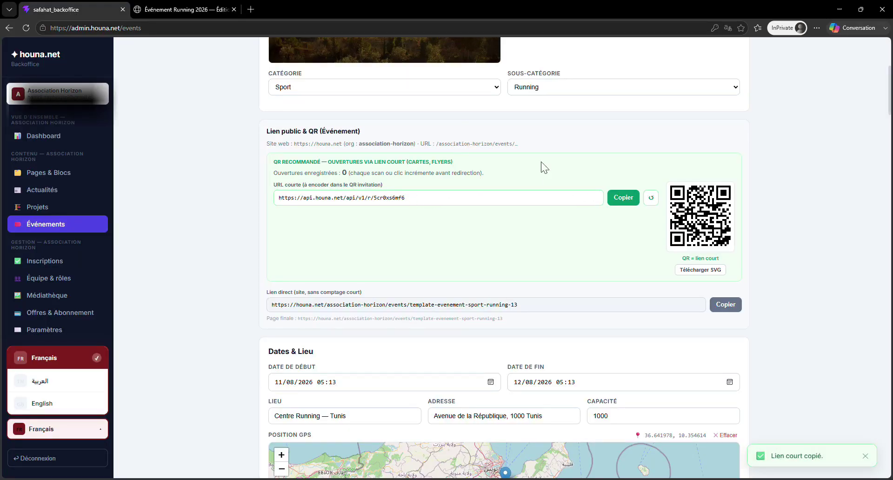
click(203, 15)
click(207, 28)
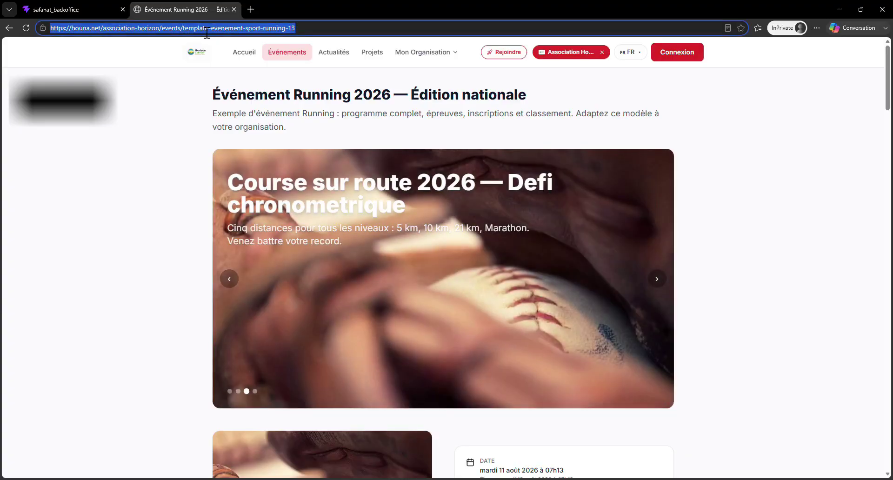
text(https://api.houna.net/api/v1/r/5cr0xs6mf6)
key(Return)
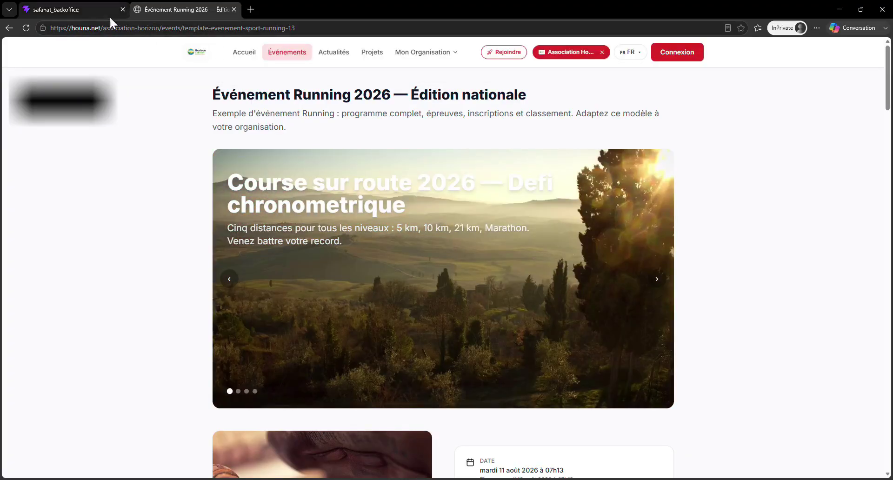
click(82, 13)
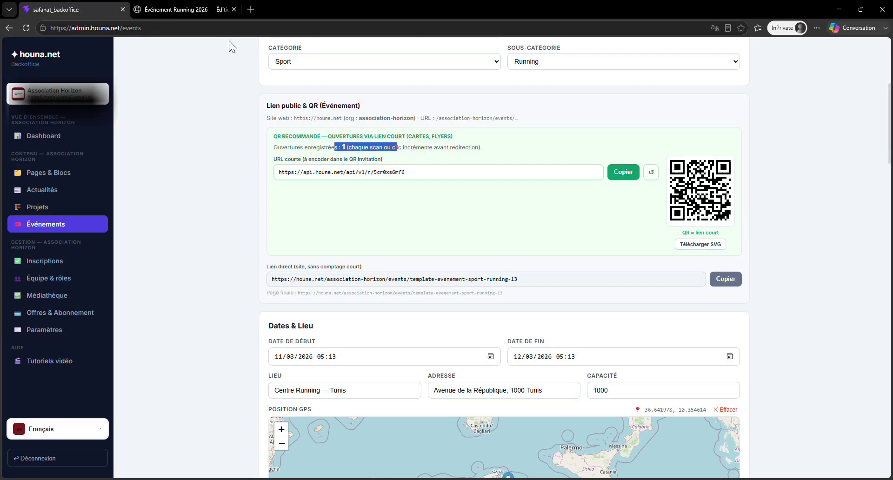
Open the short link a second time and confirm the backoffice openings count reads 2.
click(196, 6)
click(185, 24)
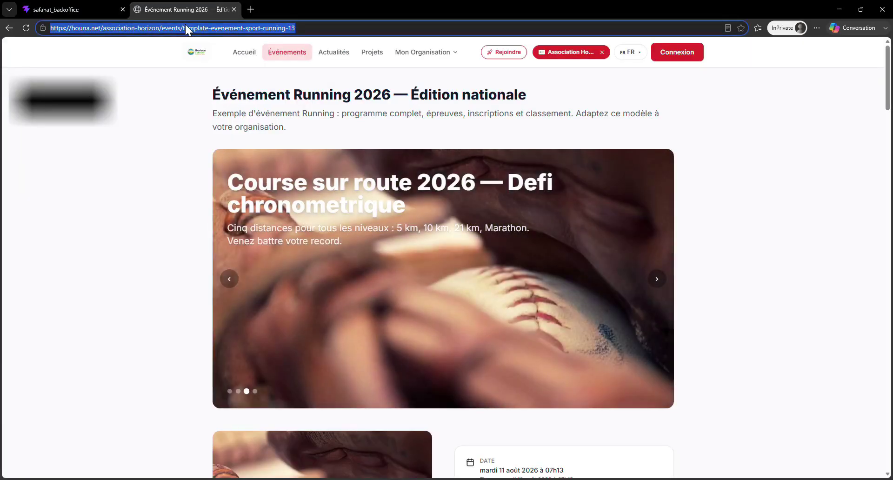
text(https://api.houna.net/api/v1/r/5cr0xs6mf6)
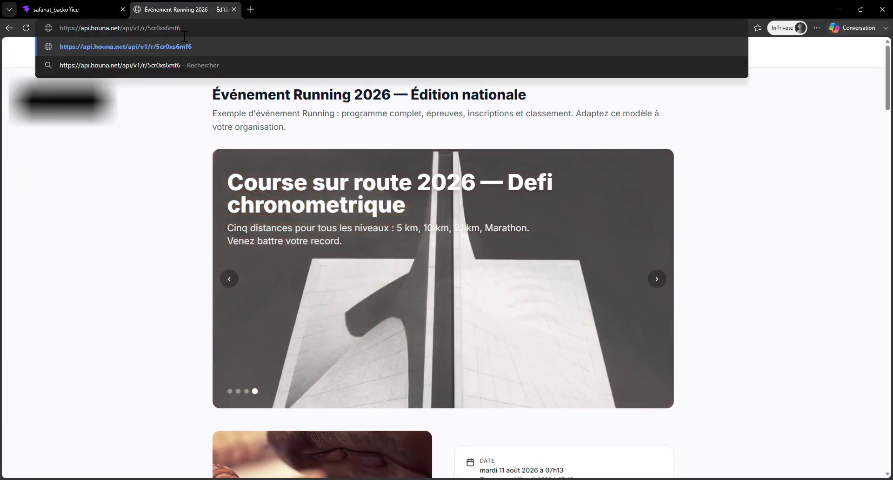
key(Return)
click(79, 5)
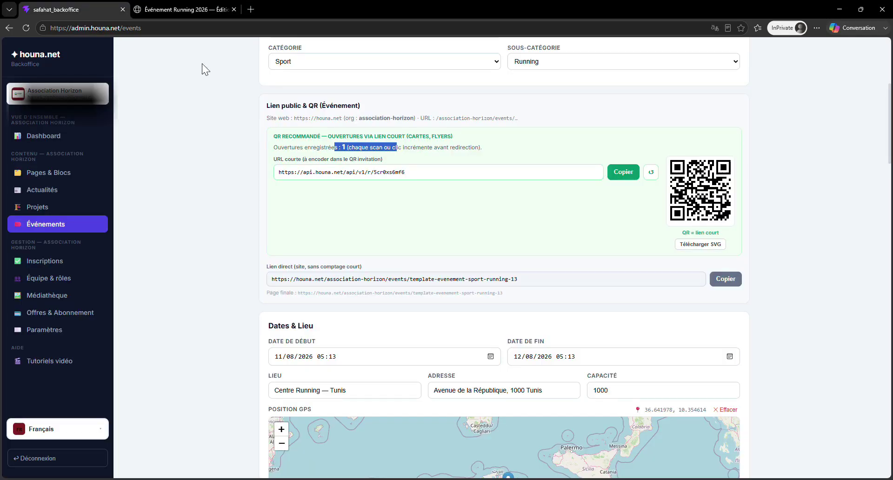
click(27, 27)
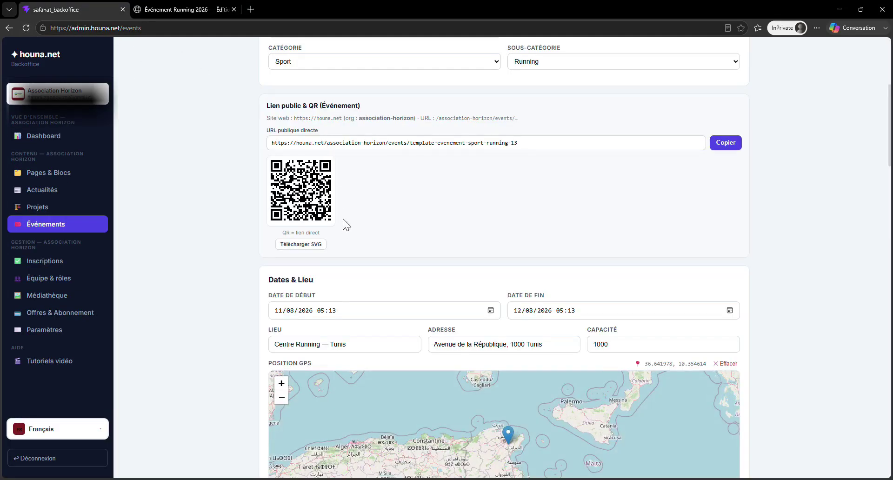
drag(325, 147, 389, 148)
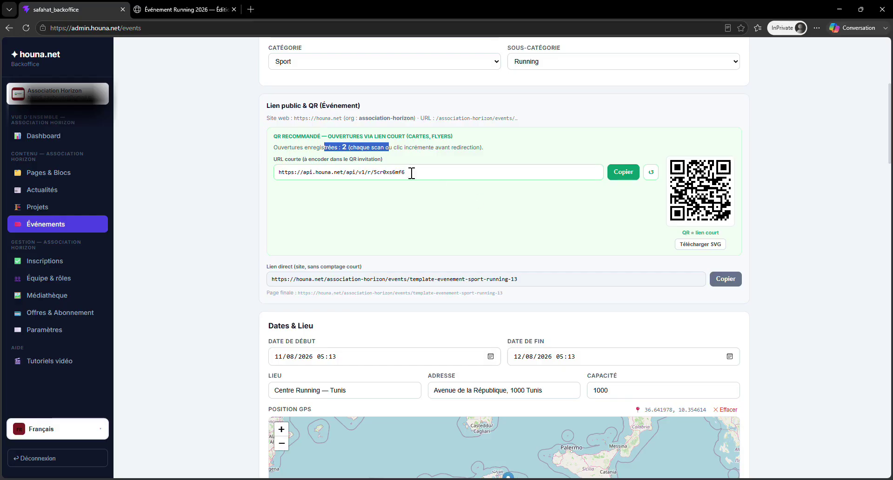
click(183, 10)
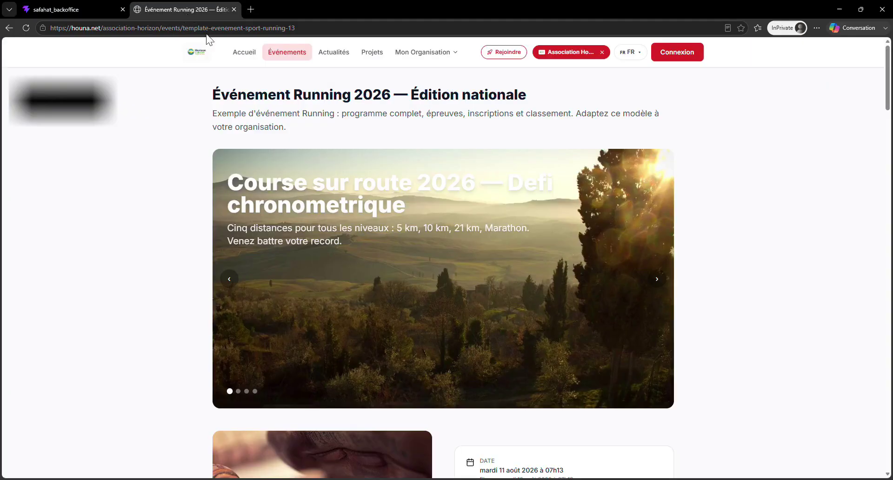
Go from Accueil to Événements and reload until the Running 2026 card appears.
click(252, 54)
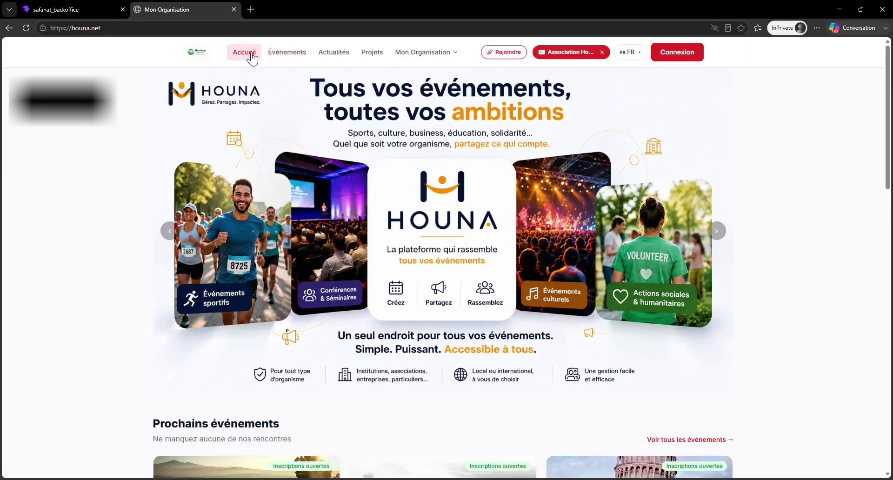
click(293, 55)
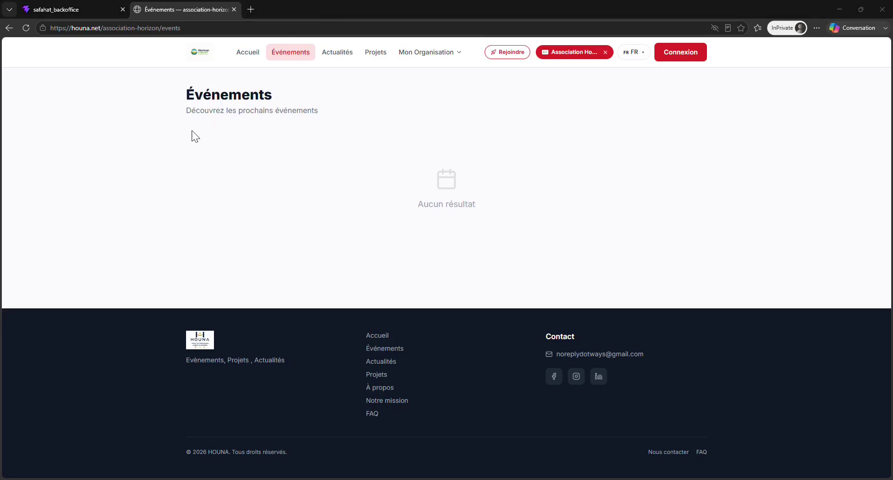
click(26, 28)
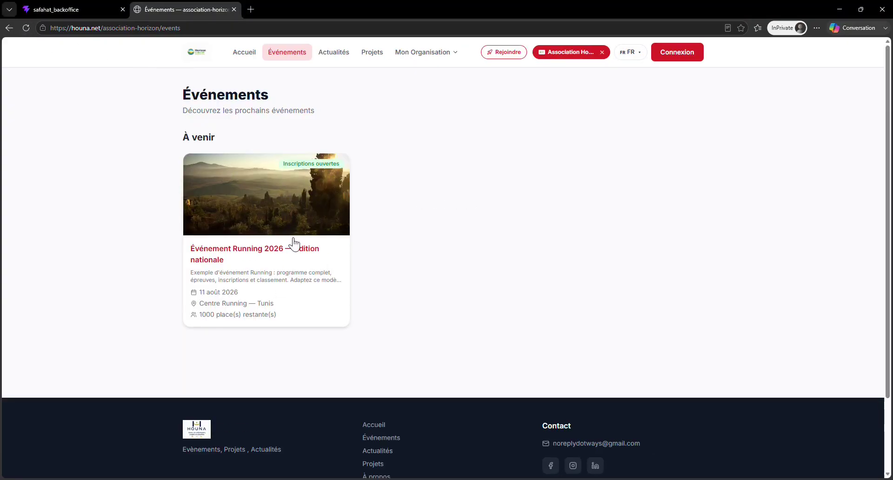
click(607, 53)
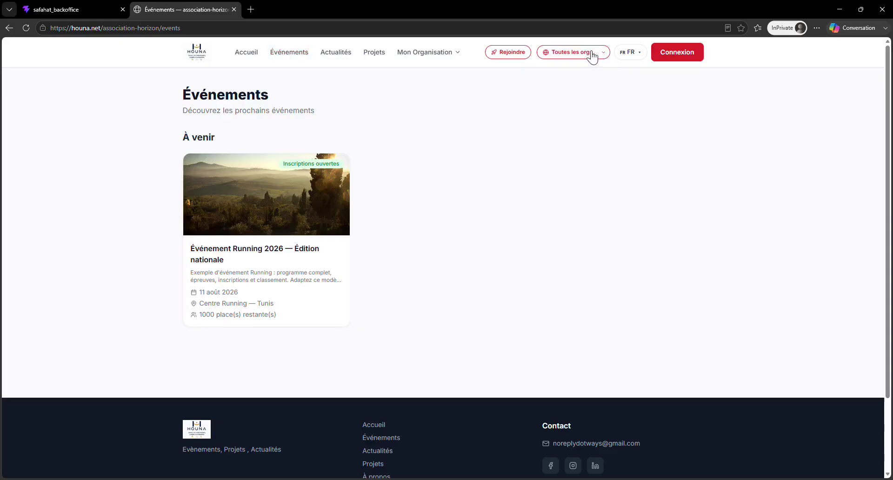
click(592, 55)
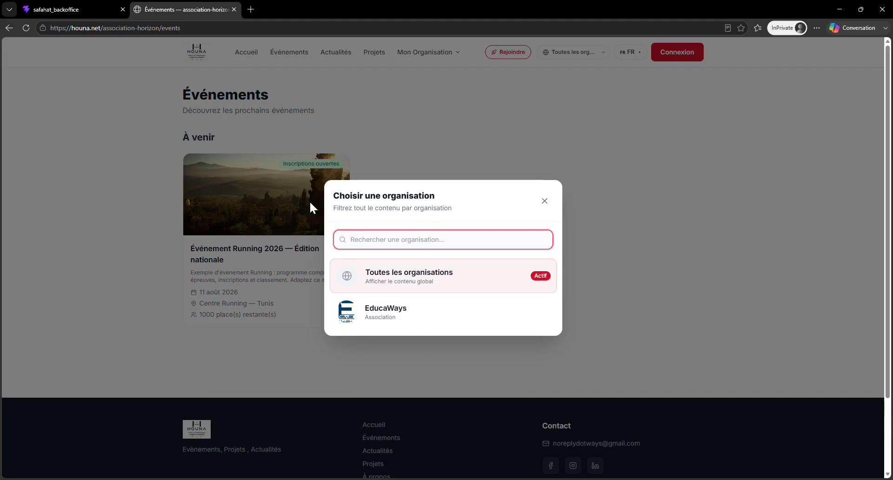
click(145, 247)
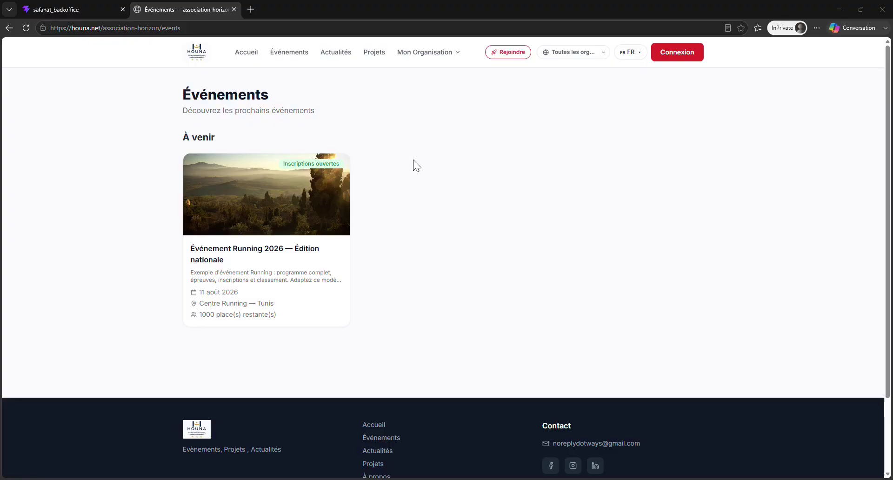
click(27, 27)
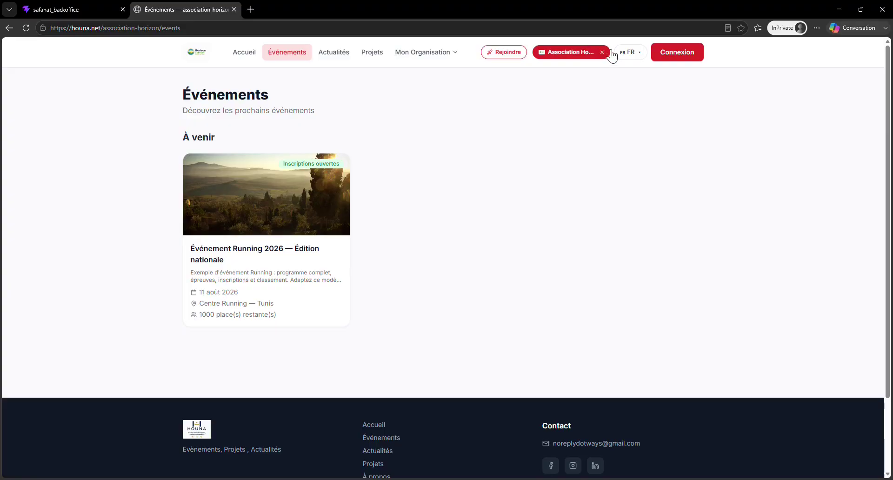
click(601, 52)
click(590, 49)
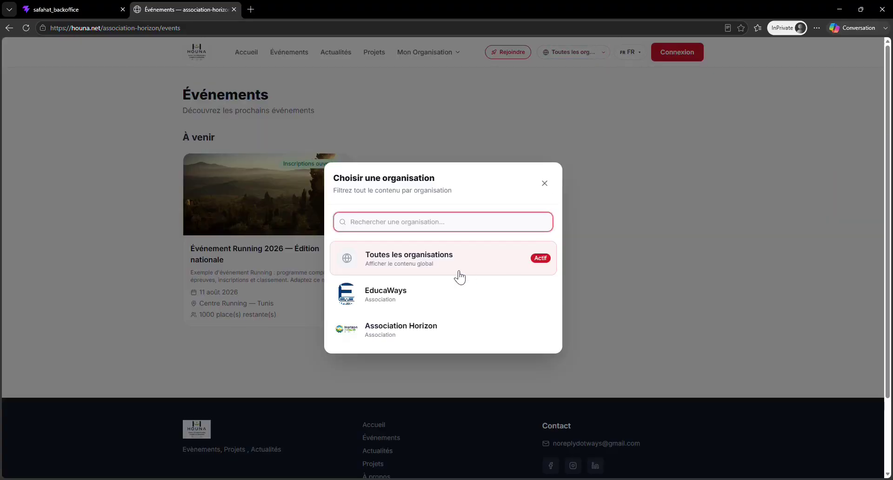
click(409, 331)
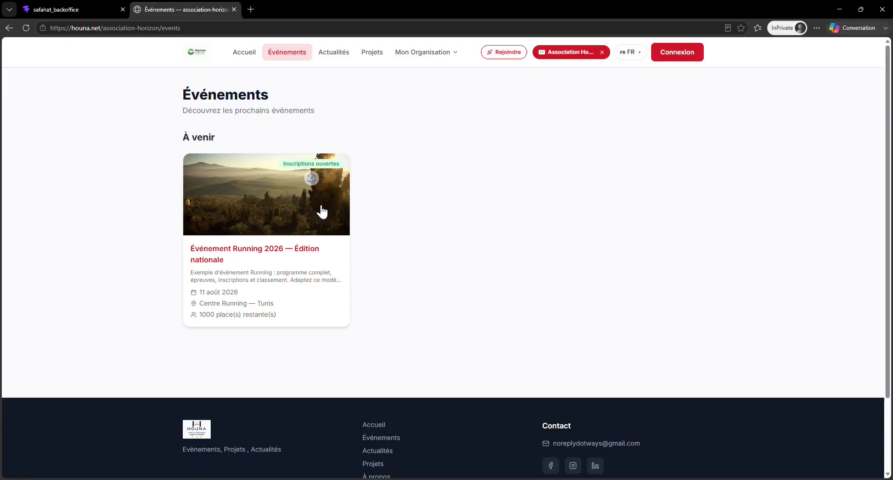
Browse news and events, then filter the public site to Association Horizon.
click(334, 54)
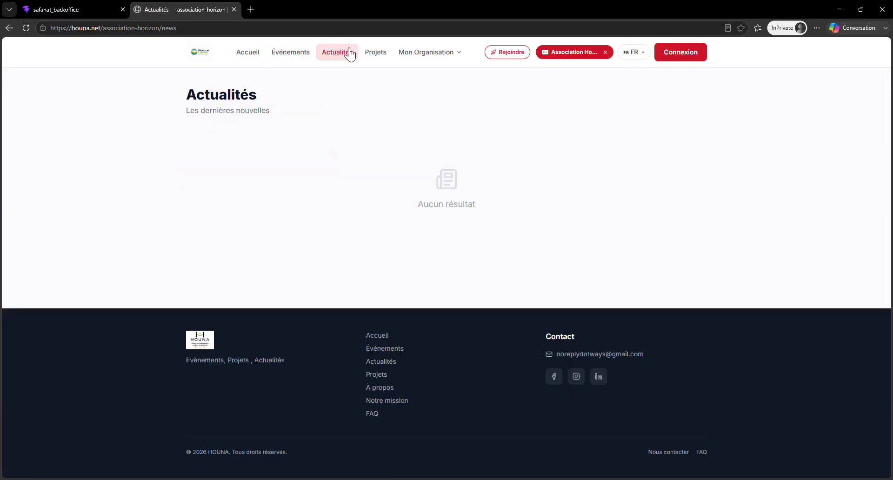
click(293, 54)
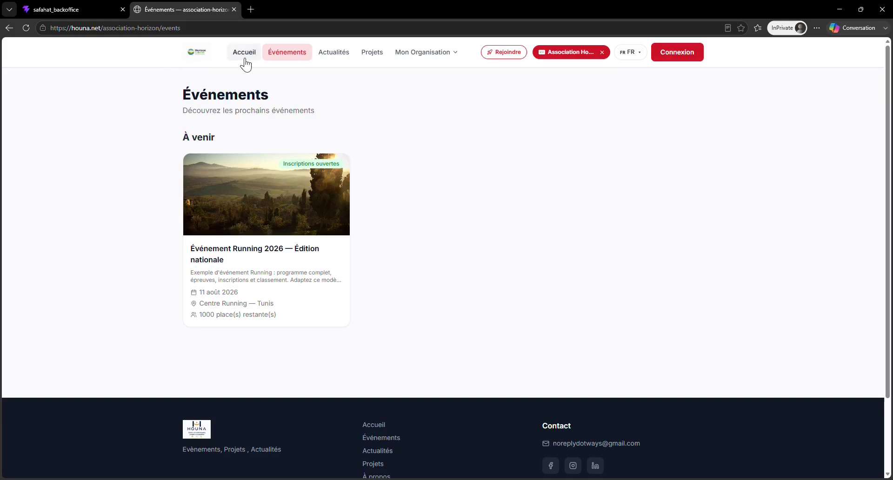
click(606, 53)
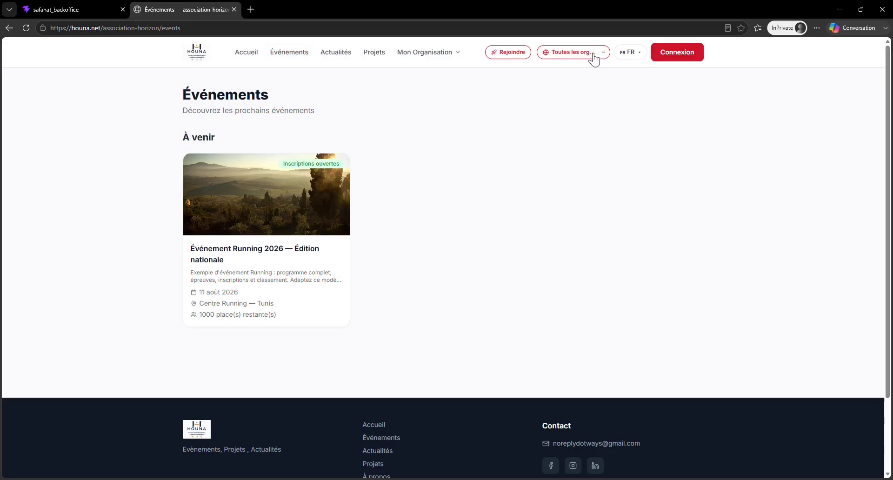
click(431, 53)
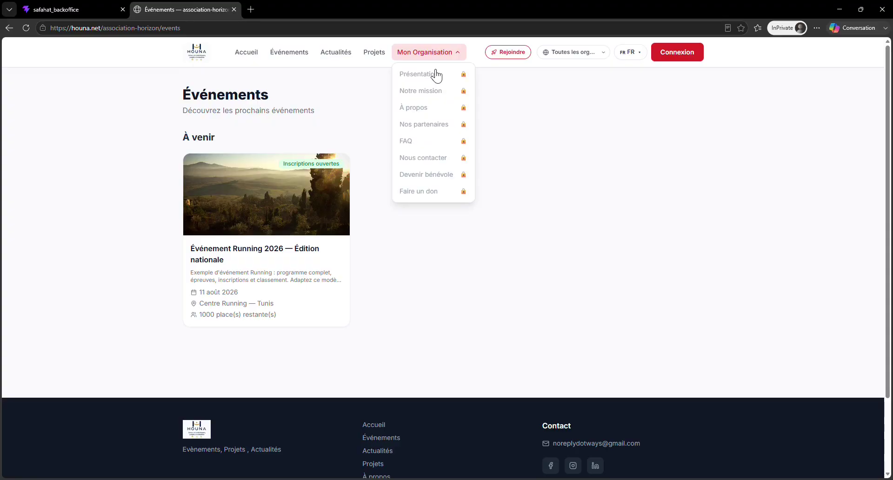
click(590, 54)
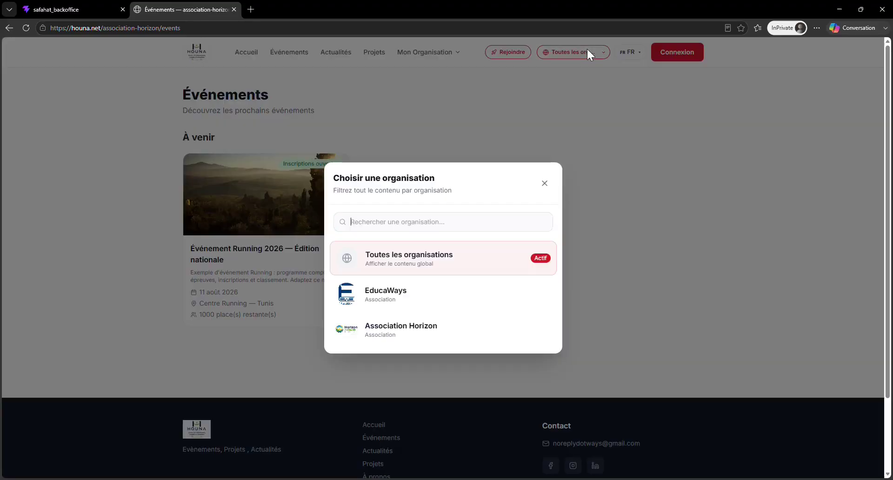
click(413, 332)
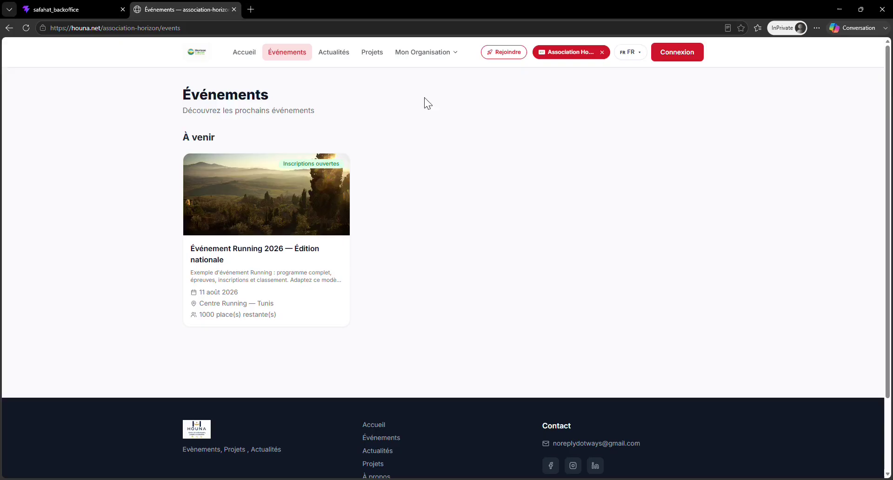
Find Présentation and Notre mission unavailable, then open the backoffice's Pages & Blocs section.
click(437, 55)
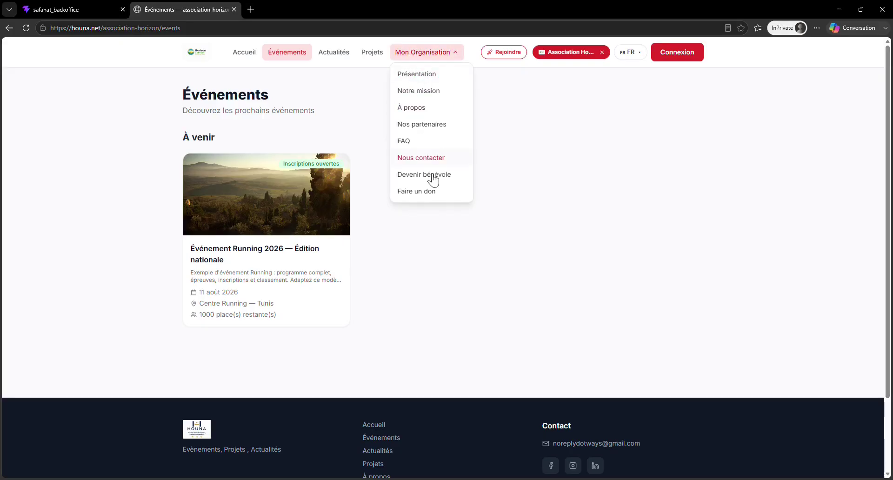
click(431, 74)
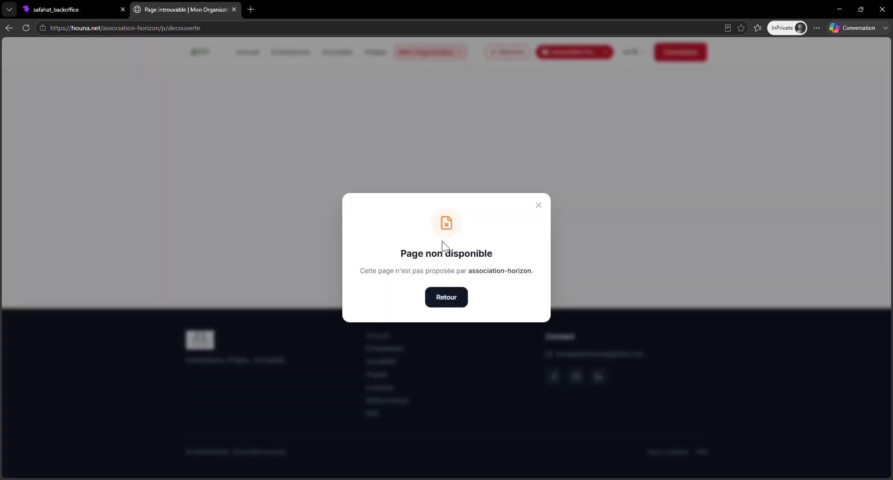
click(446, 298)
click(421, 54)
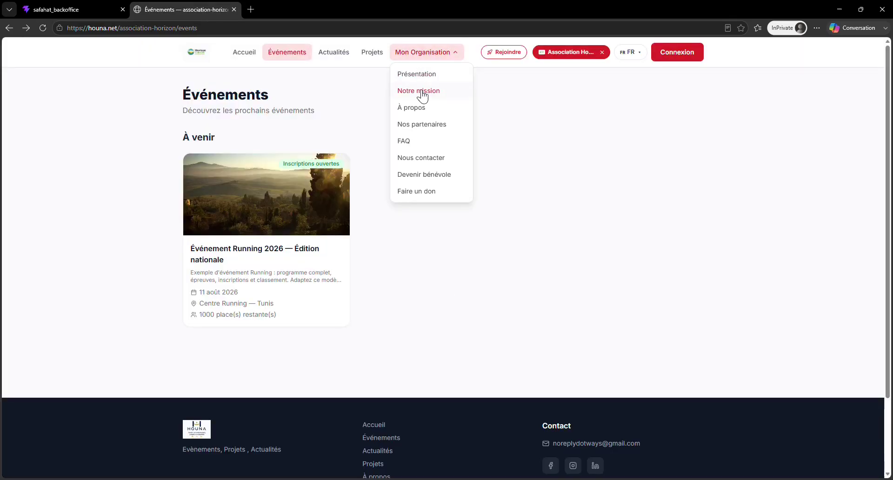
click(421, 92)
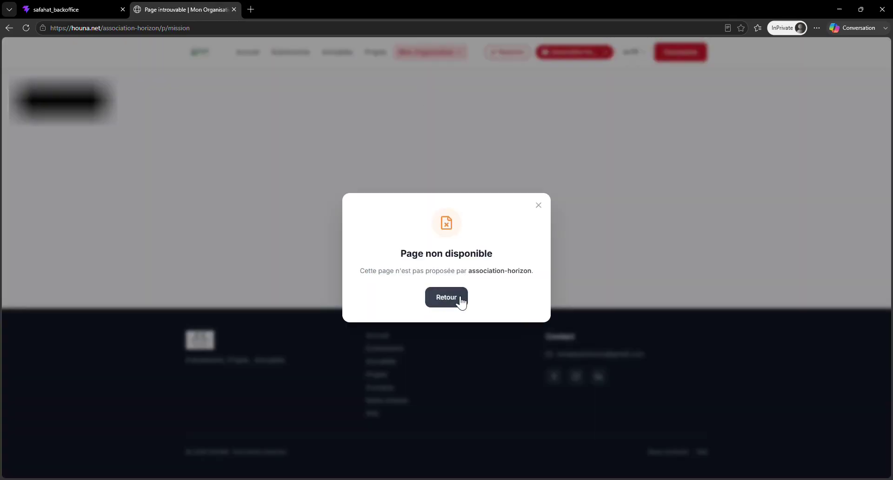
click(446, 298)
click(70, 11)
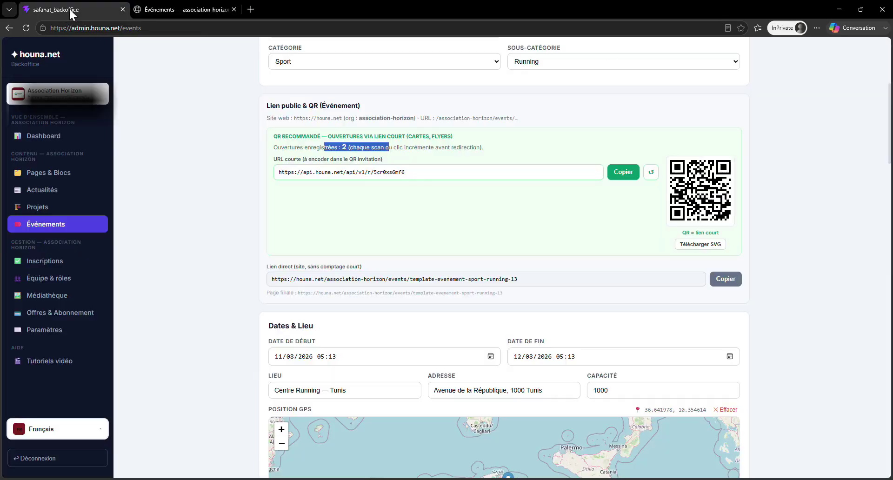
click(68, 174)
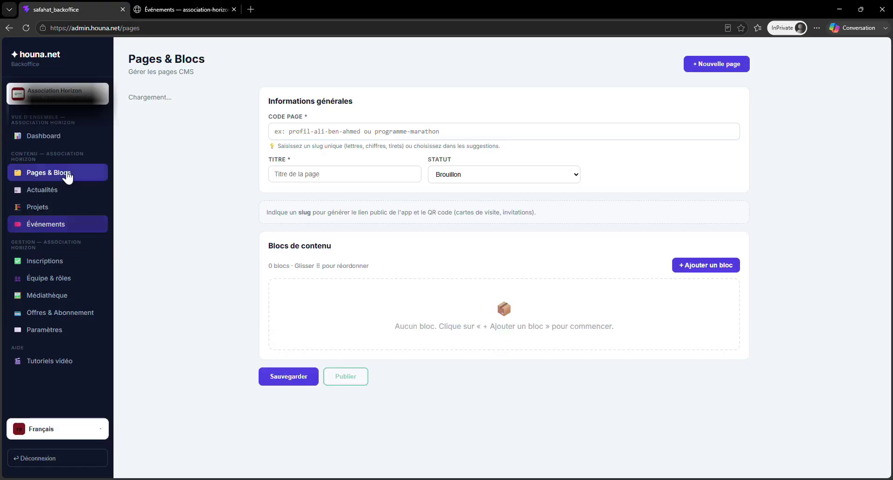
Start a new page from the Notre mission platform template.
click(731, 65)
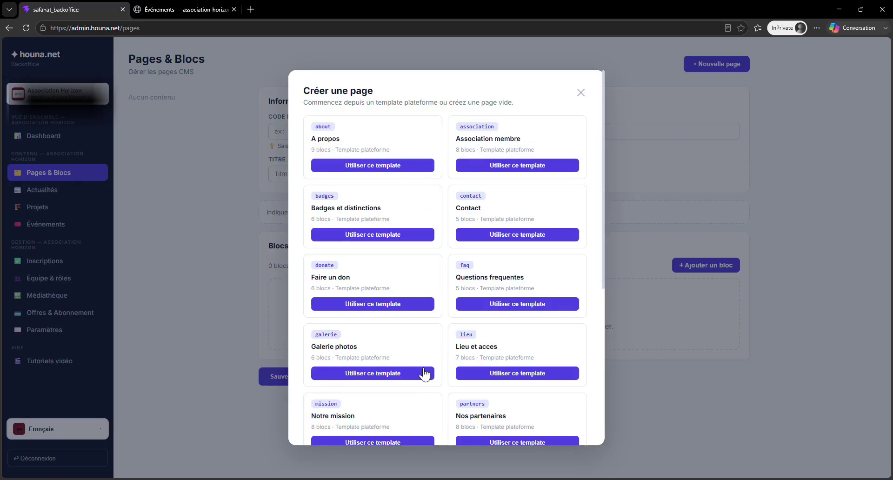
scroll(421, 372, down, 1)
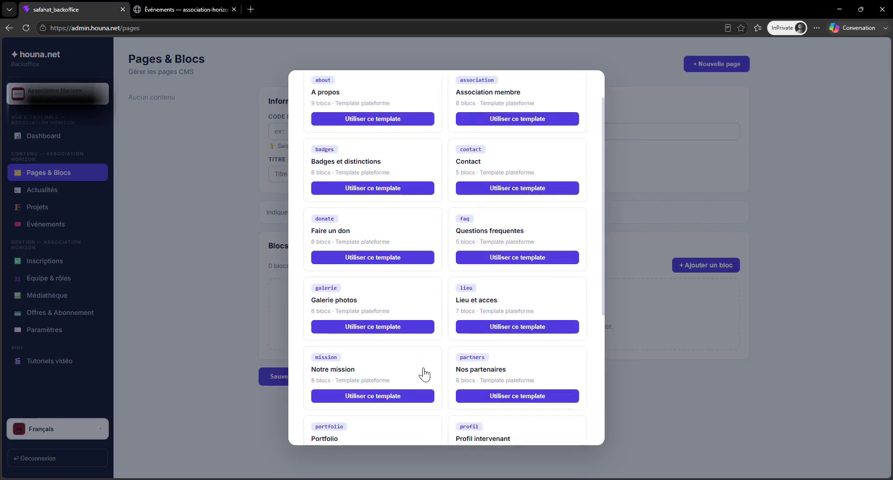
click(378, 397)
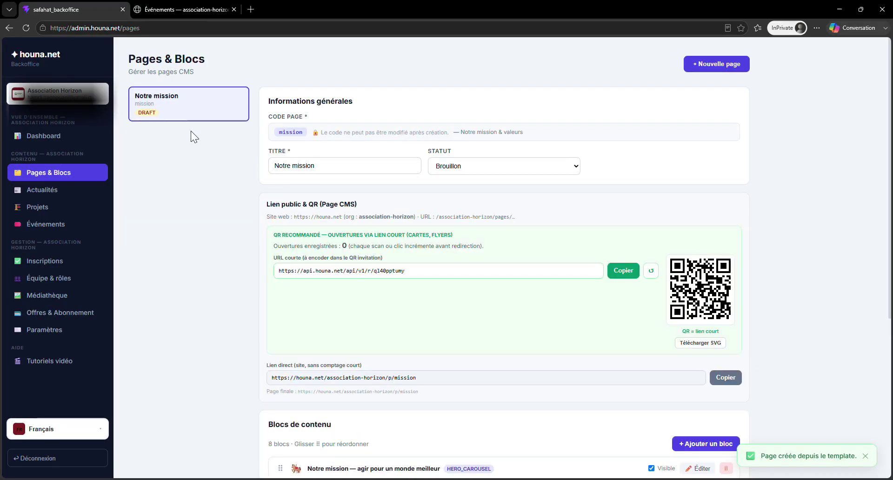
scroll(266, 285, down, 5)
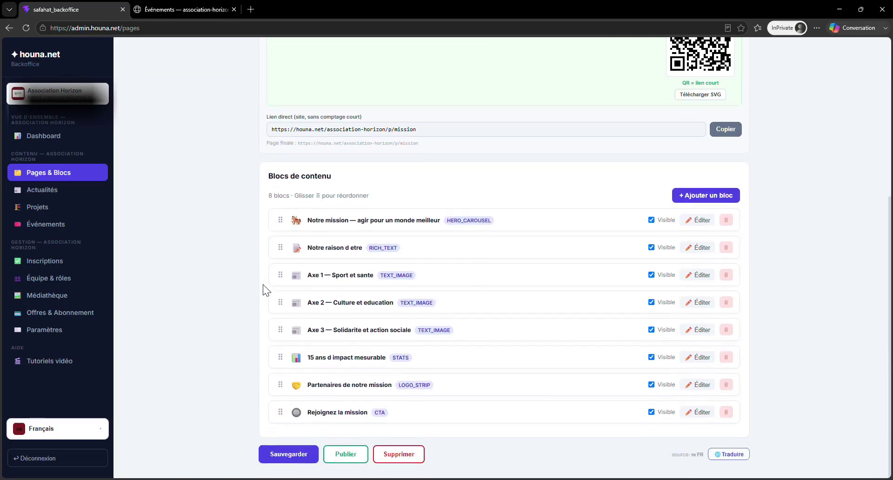
scroll(271, 278, up, 5)
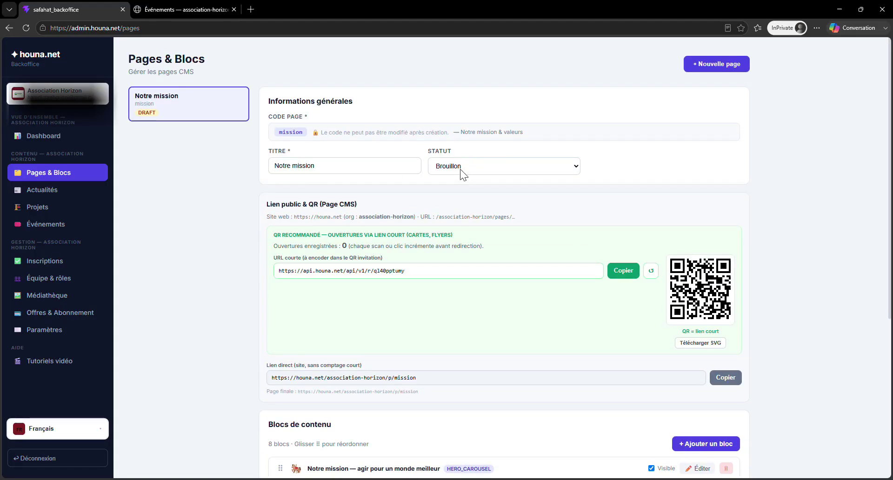
Set the page status to Publié and save it.
click(456, 166)
click(456, 185)
click(229, 250)
scroll(194, 333, down, 5)
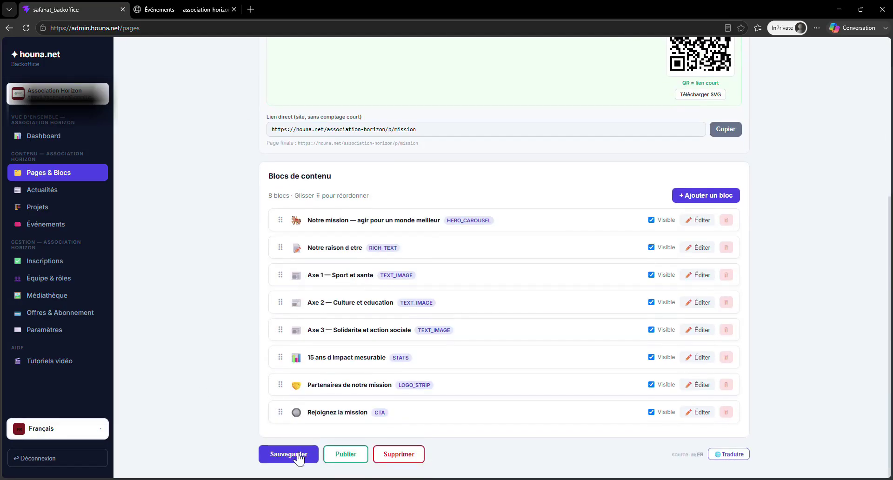
click(298, 457)
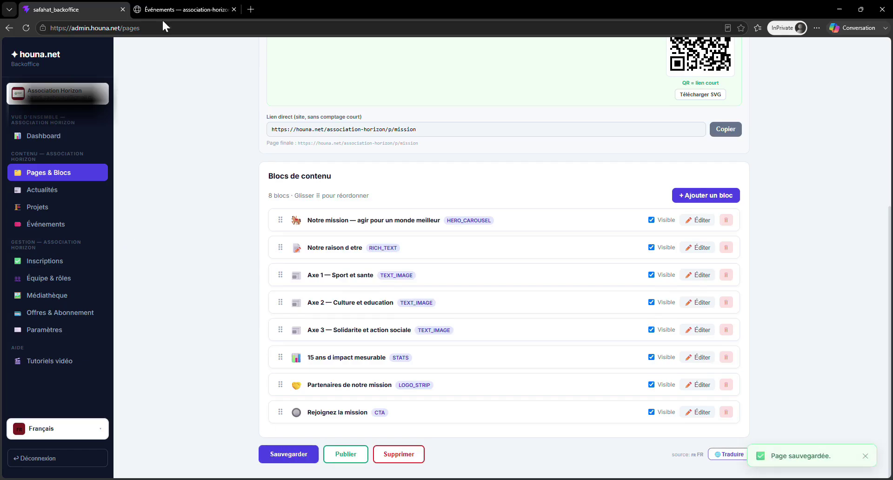
click(175, 11)
click(424, 53)
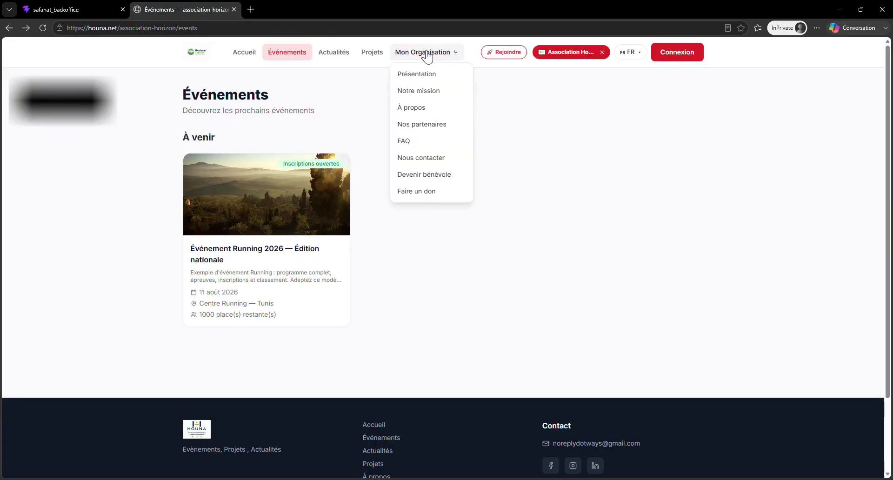
Open the public Notre mission page and scroll through it.
click(422, 88)
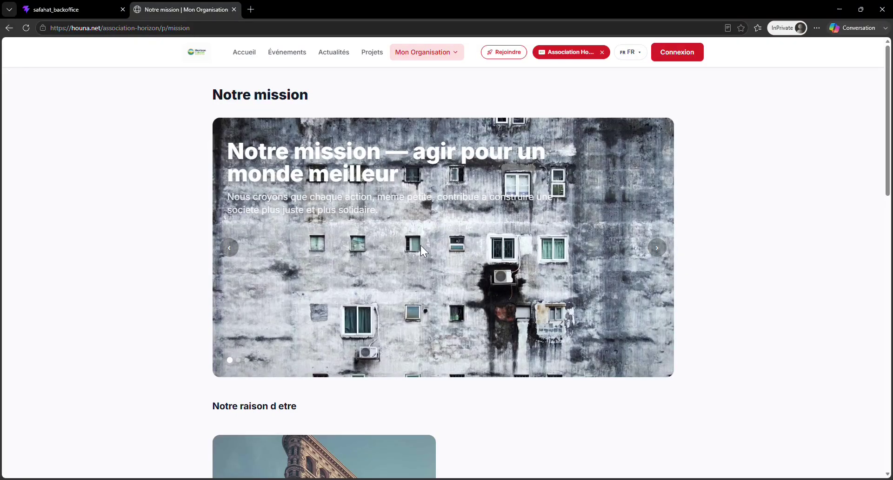
scroll(426, 242, down, 7)
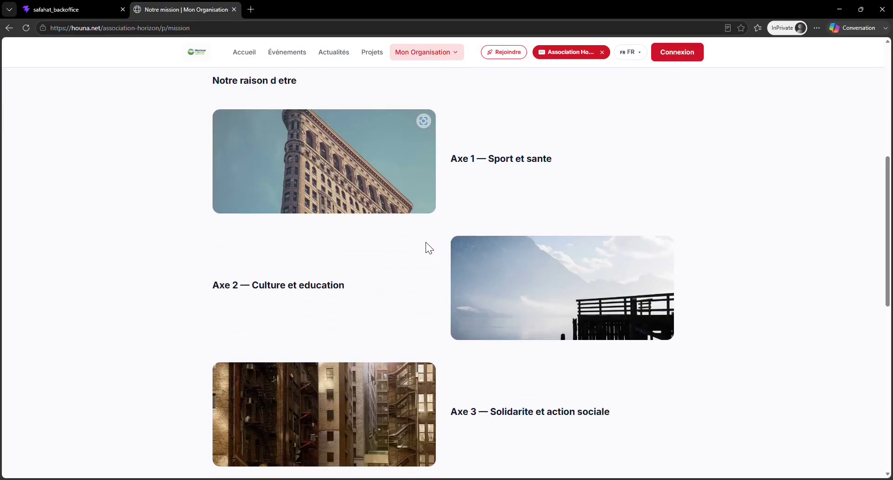
scroll(425, 242, down, 10)
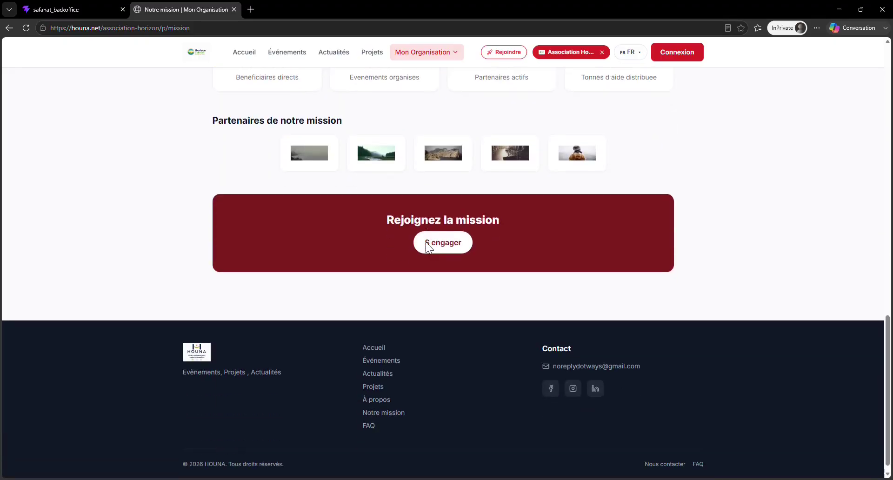
scroll(425, 242, up, 10)
Clear the organisation filter and reselect Association Horizon.
click(422, 54)
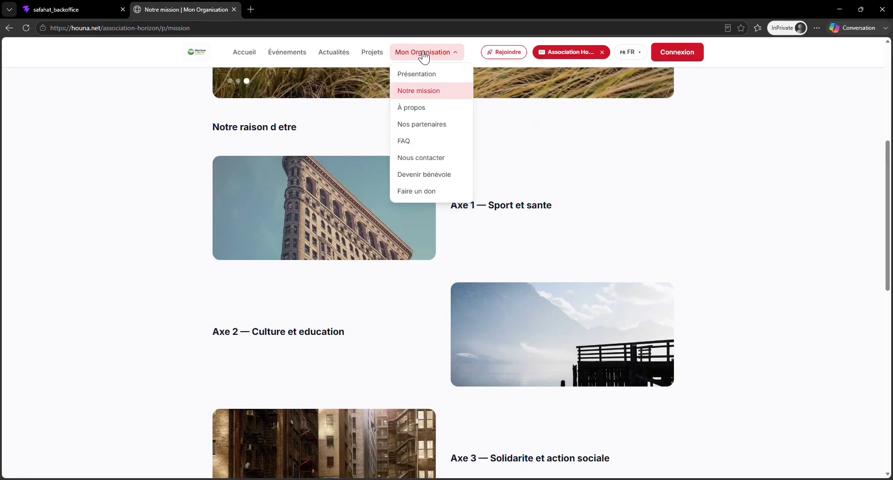
click(604, 54)
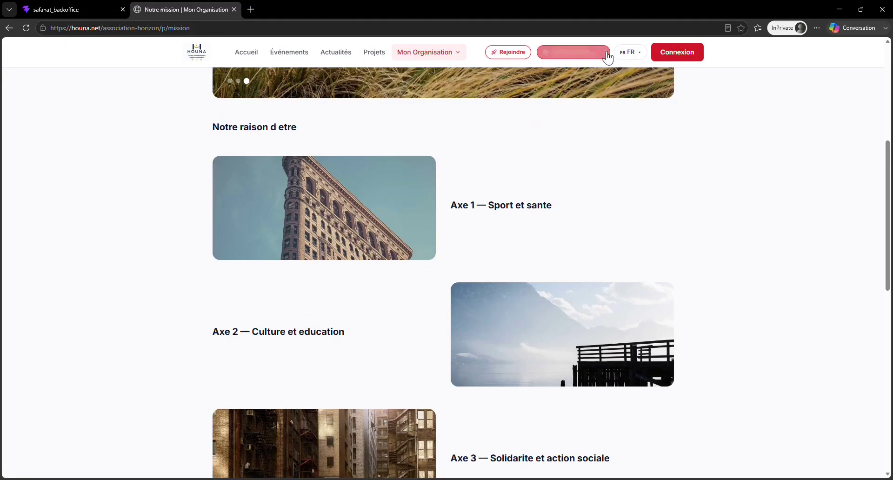
click(596, 55)
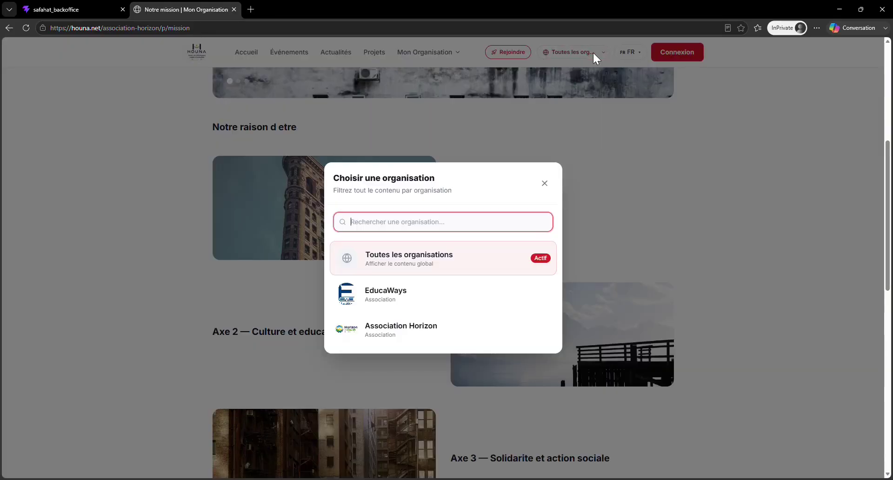
click(433, 55)
click(434, 58)
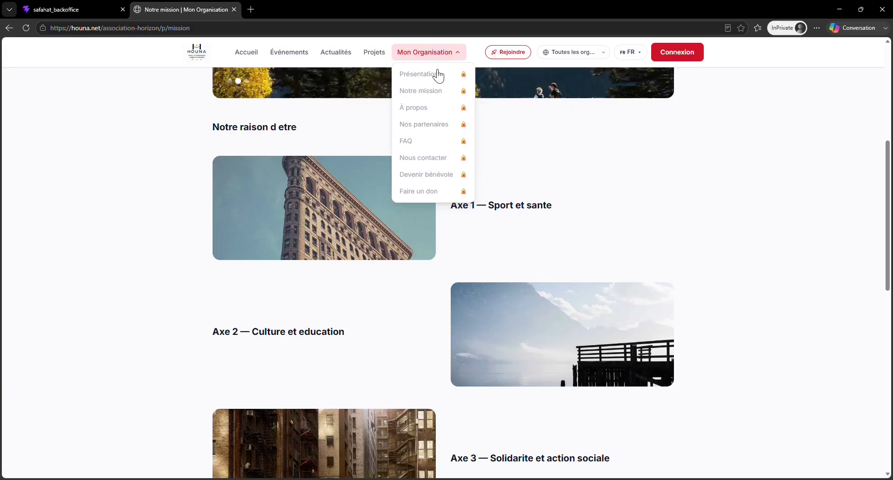
click(438, 75)
click(448, 287)
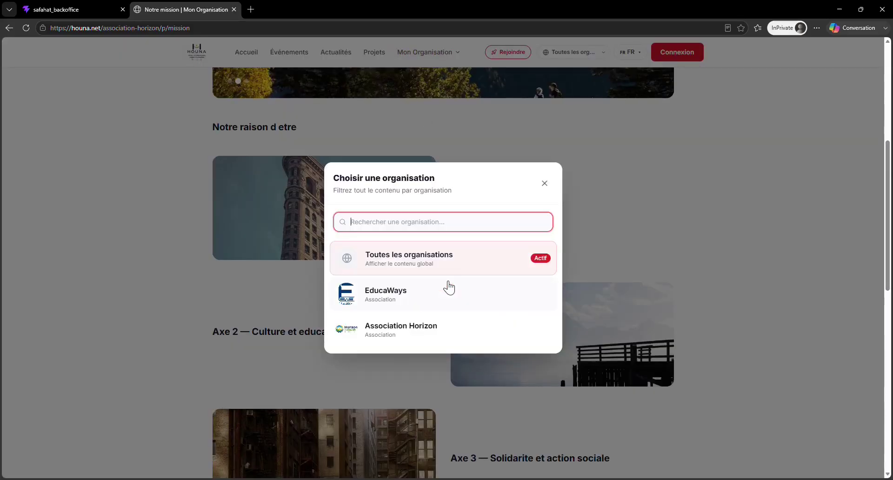
click(424, 329)
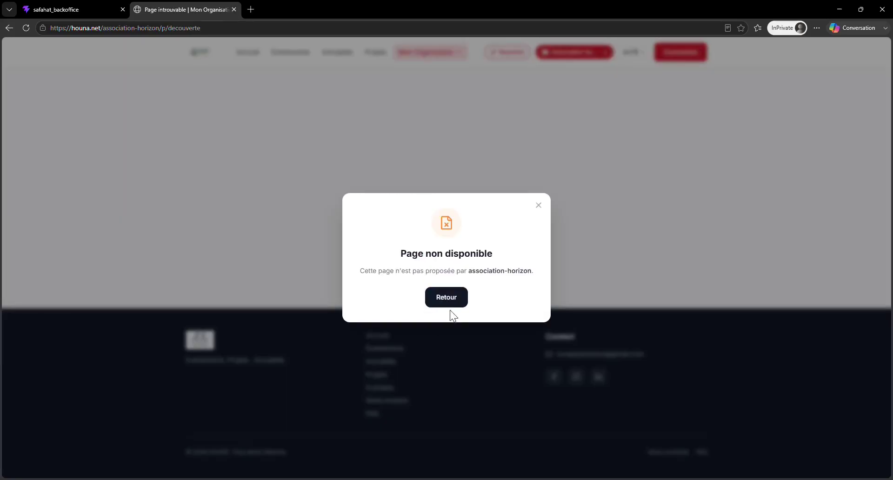
click(458, 301)
Reopen Notre mission and scroll through its three Axe sections and impact figures.
click(427, 53)
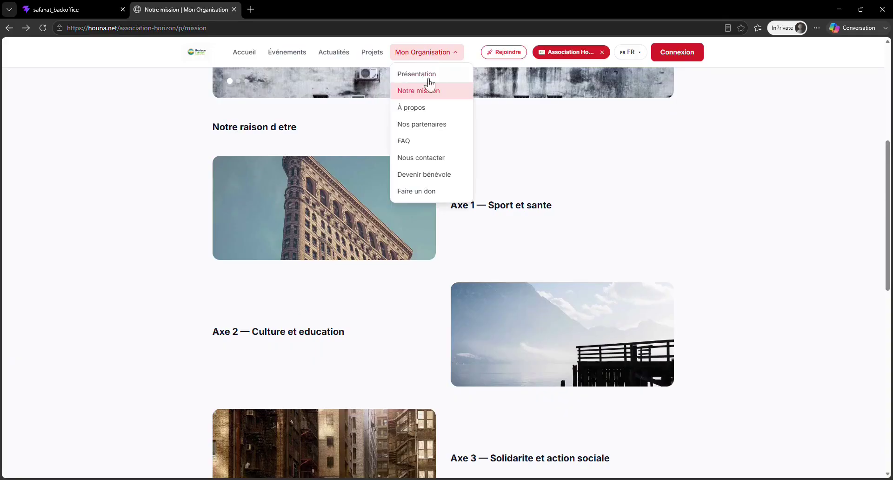
click(427, 92)
scroll(376, 200, down, 4)
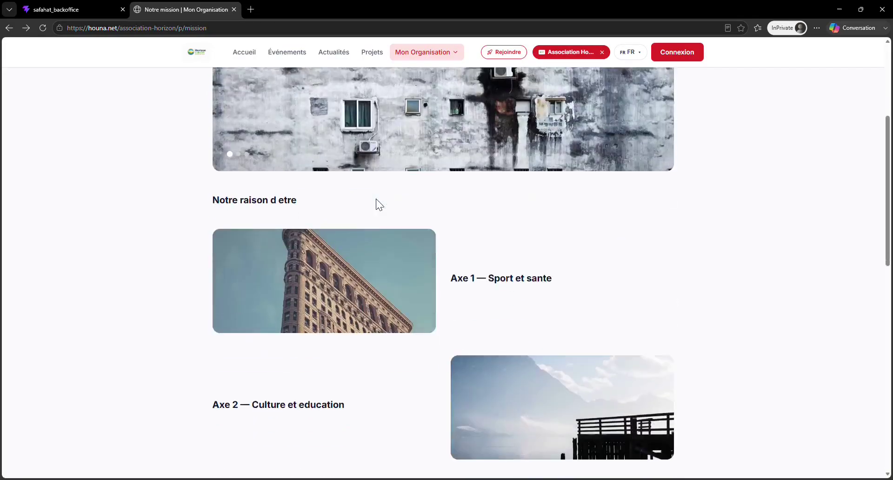
scroll(376, 199, down, 5)
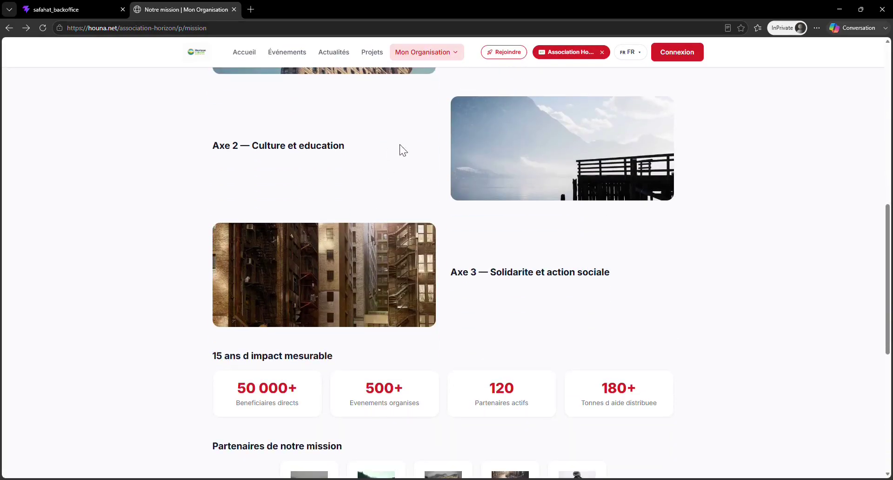
scroll(297, 131, up, 4)
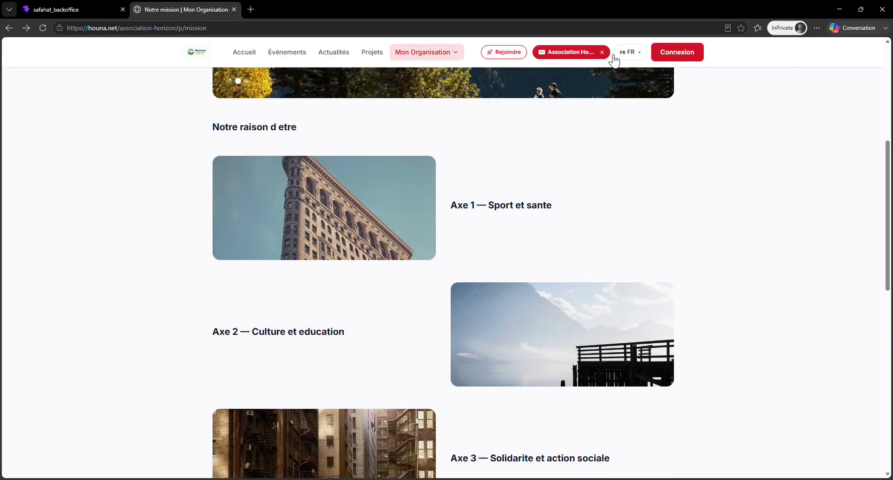
Open the running event's details page and view it in Arabic (العربية).
click(287, 54)
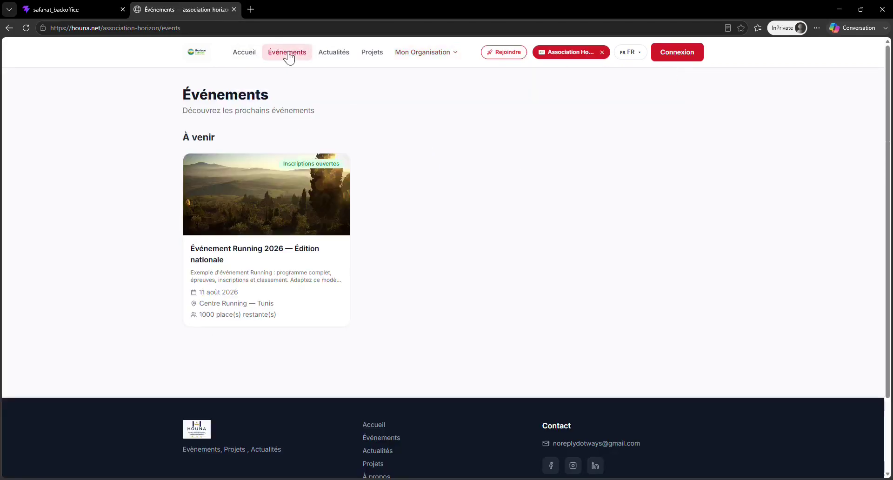
click(342, 203)
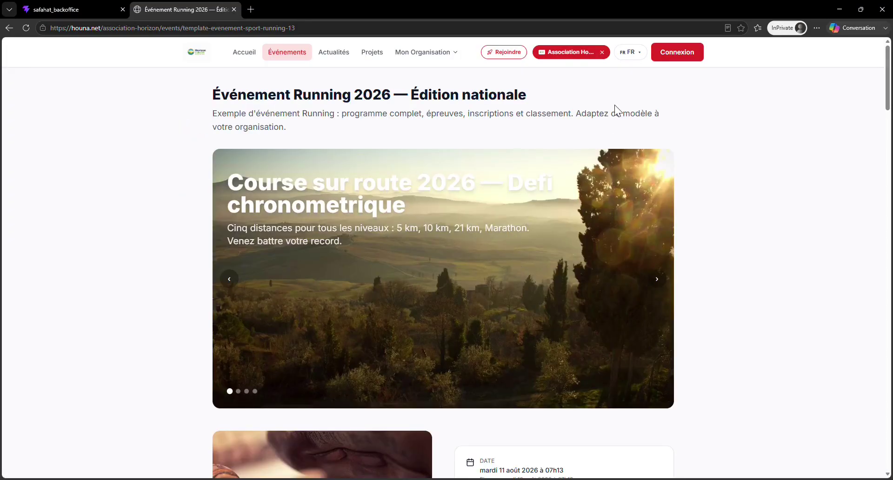
click(633, 53)
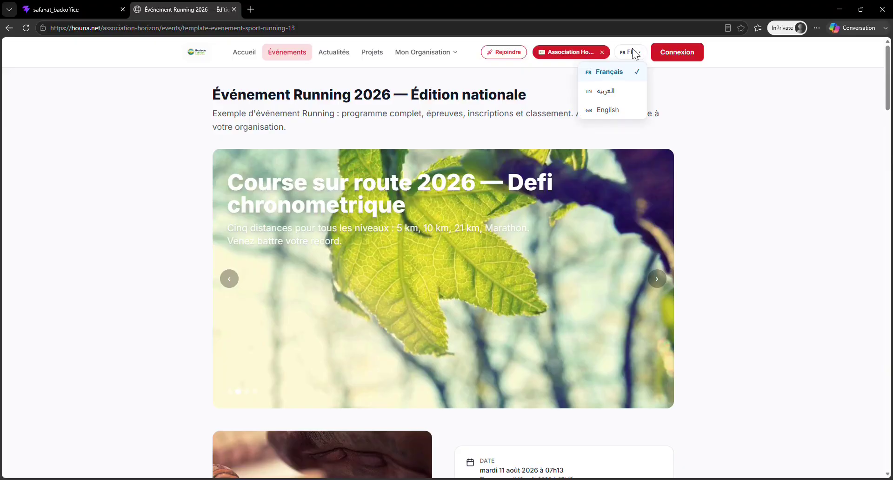
click(623, 94)
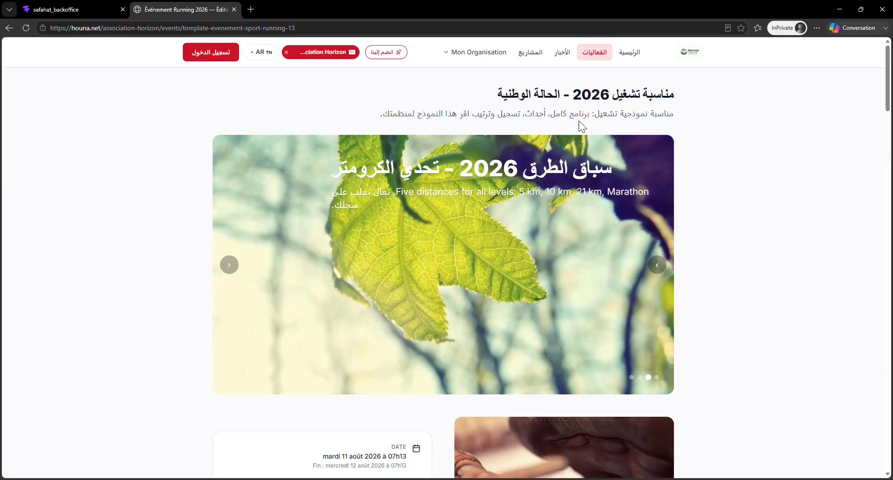
scroll(487, 230, down, 10)
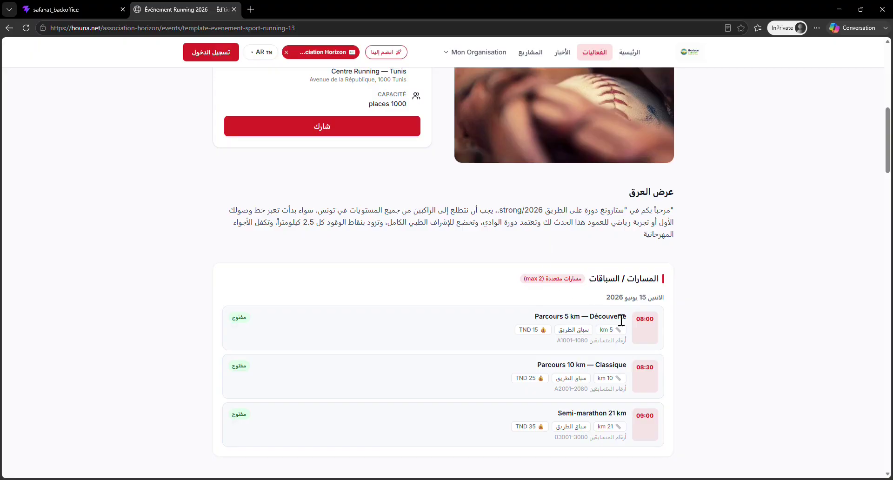
drag(617, 318, 580, 322)
scroll(467, 229, down, 9)
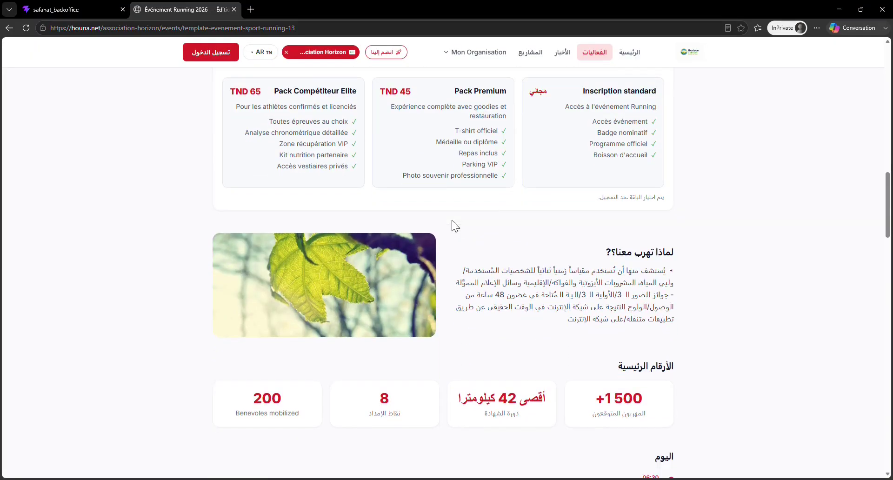
scroll(452, 221, down, 14)
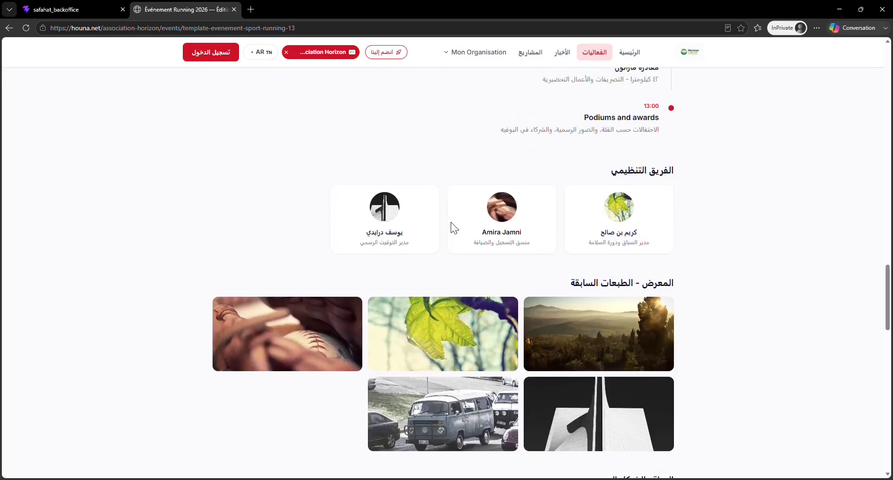
scroll(452, 221, up, 20)
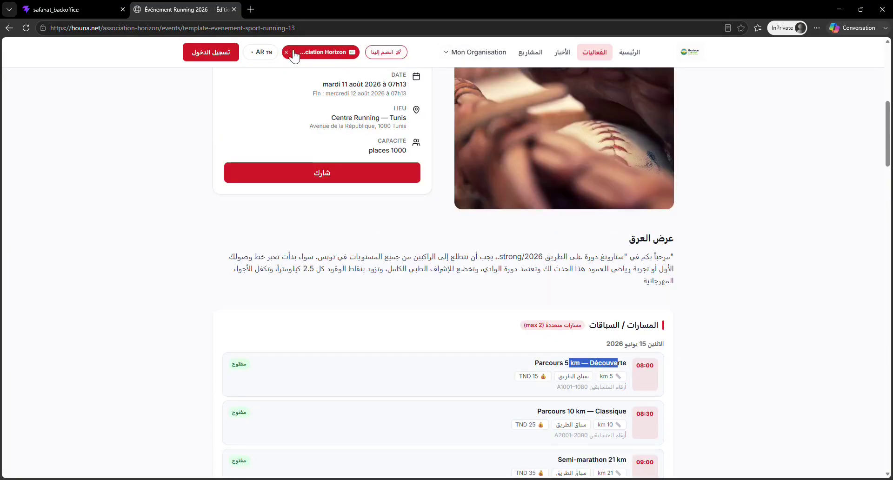
Switch the event page to English and scroll through its content.
click(268, 52)
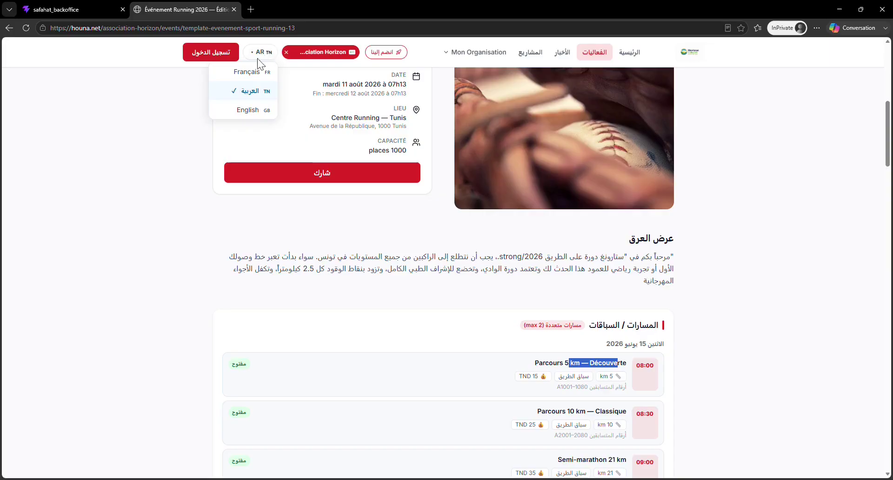
click(251, 110)
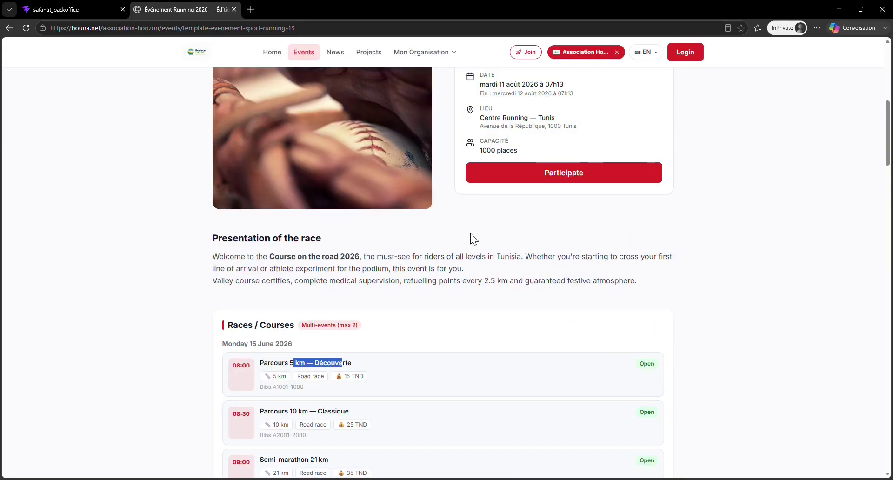
scroll(475, 238, up, 5)
scroll(475, 238, down, 6)
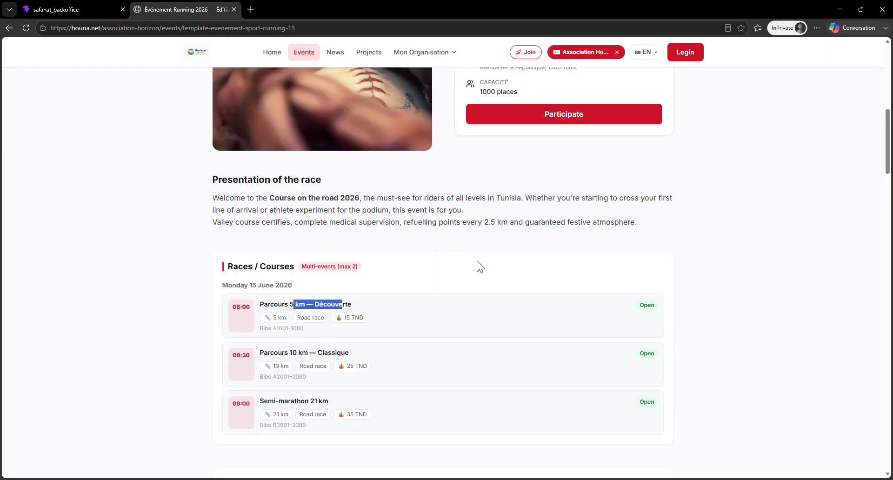
scroll(476, 260, down, 10)
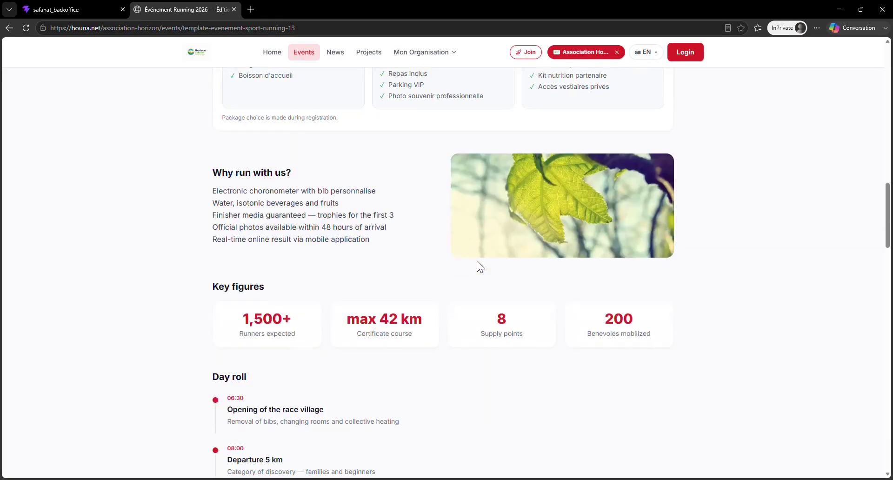
scroll(476, 260, down, 12)
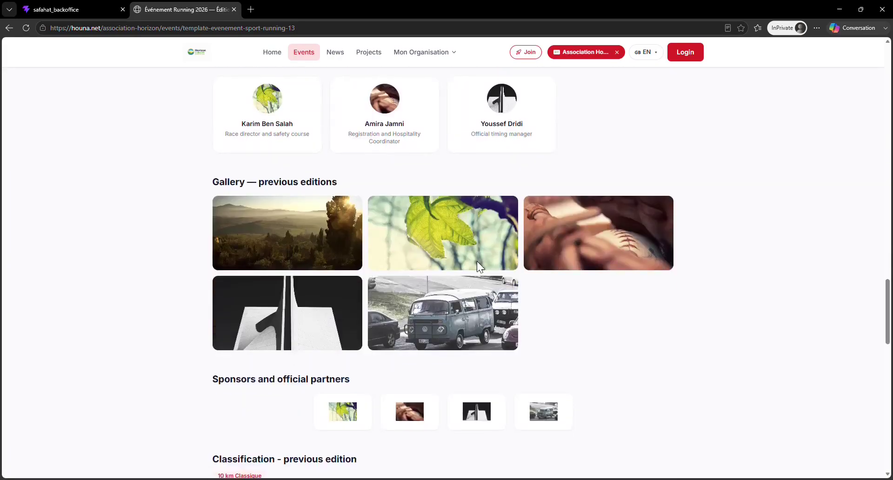
scroll(477, 262, down, 7)
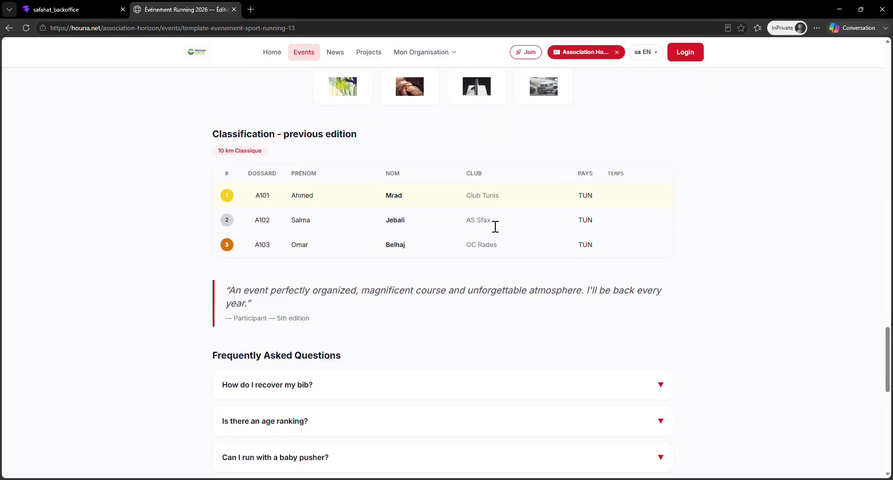
scroll(495, 226, down, 3)
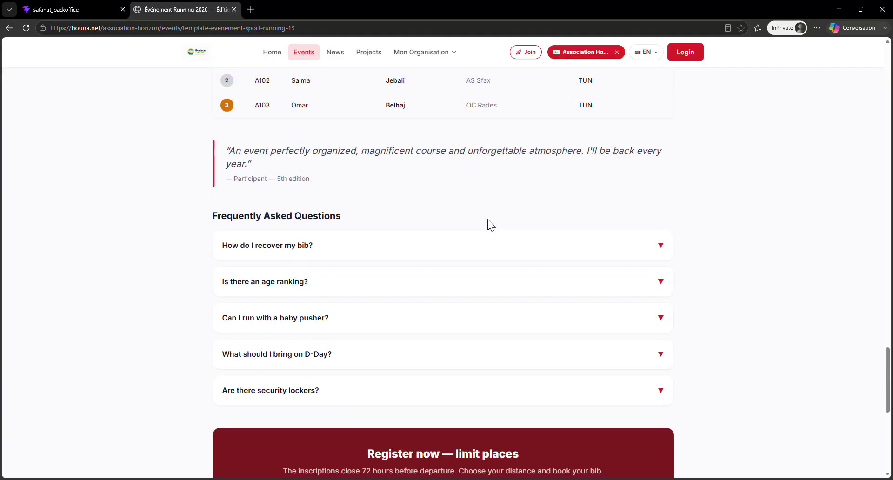
scroll(488, 219, down, 7)
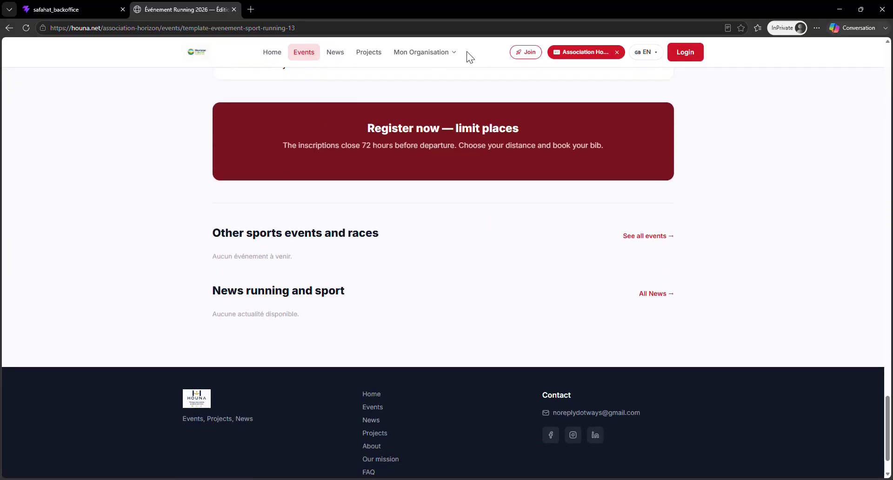
Set the event page back to Français, then go to the backoffice tab.
click(646, 52)
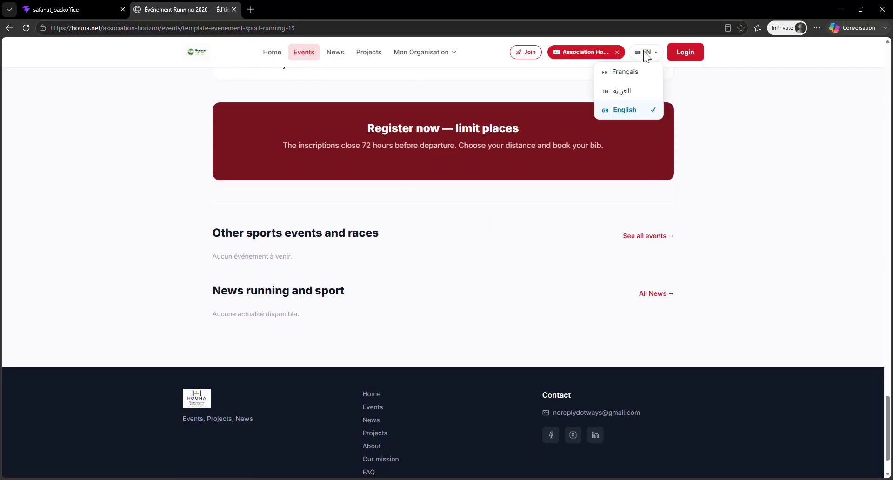
click(635, 78)
click(81, 9)
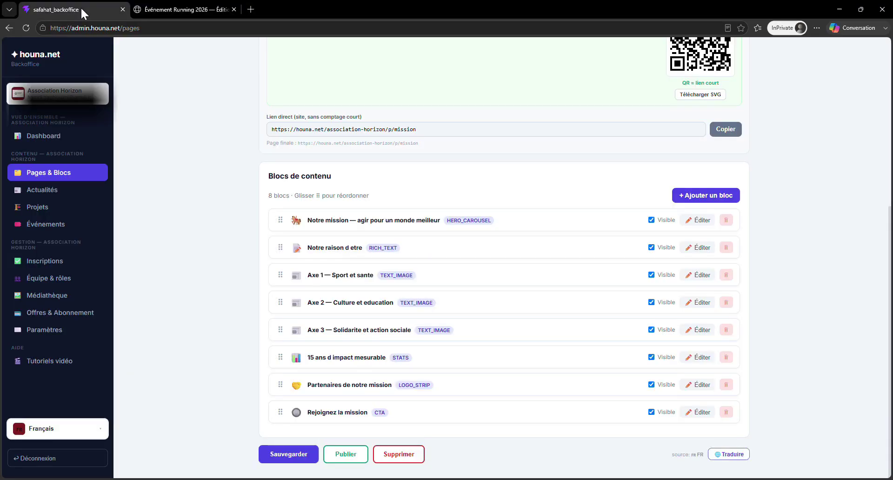
Open the Événements editor and preview the event form with the backoffice in Arabic.
click(73, 225)
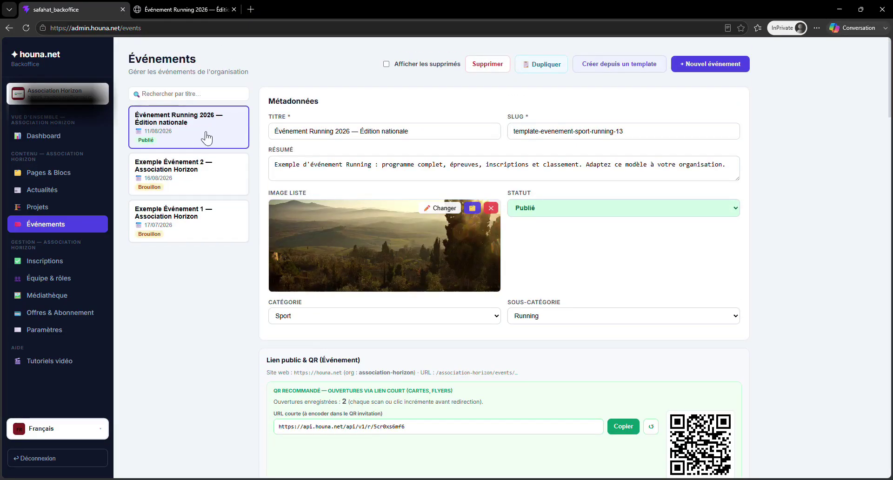
click(69, 438)
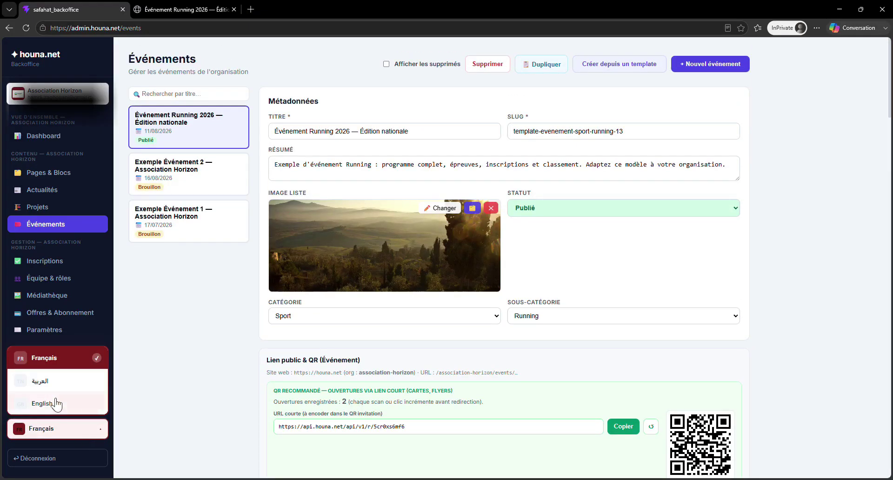
click(59, 371)
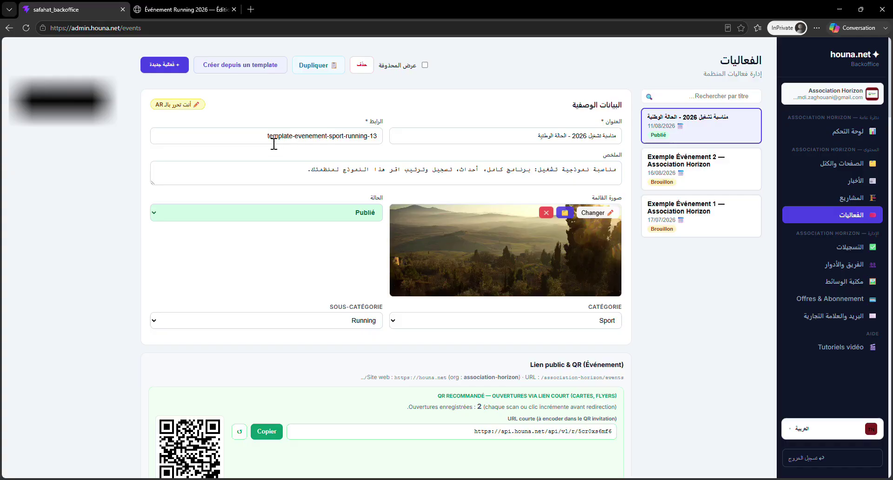
scroll(470, 216, down, 8)
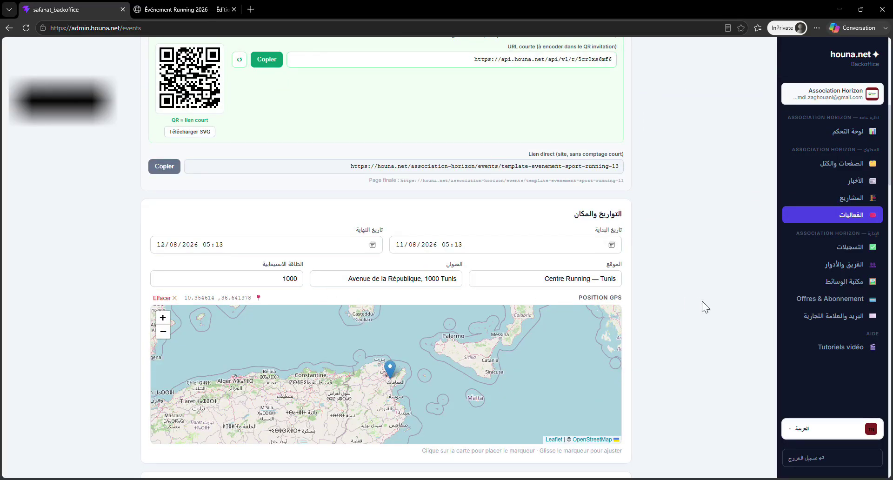
drag(369, 279, 439, 285)
click(686, 277)
scroll(686, 277, down, 4)
scroll(686, 277, down, 6)
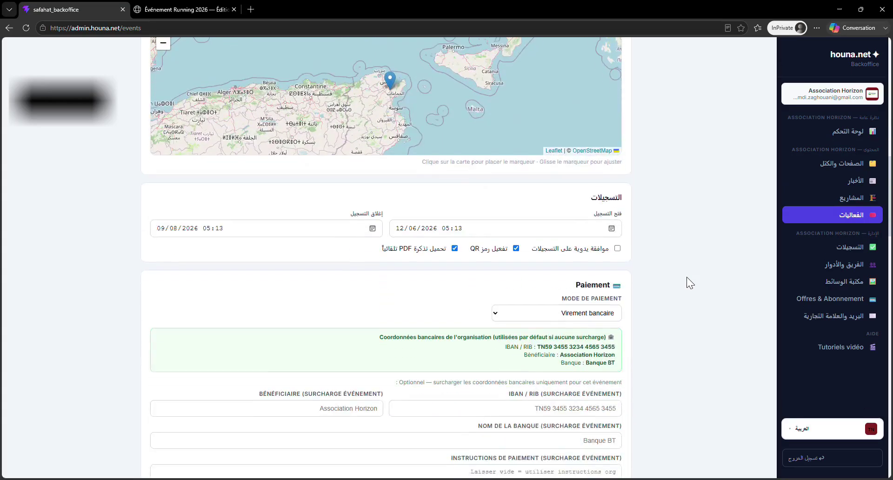
scroll(677, 264, down, 3)
scroll(676, 271, down, 5)
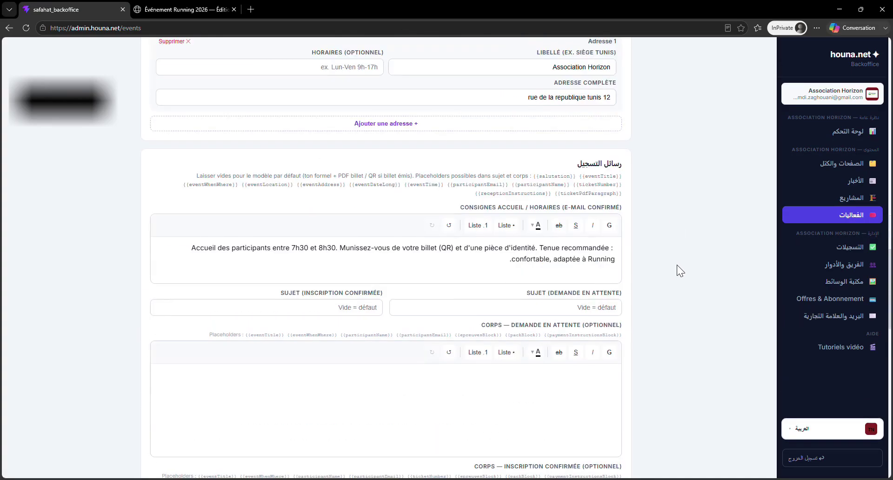
scroll(628, 359, down, 10)
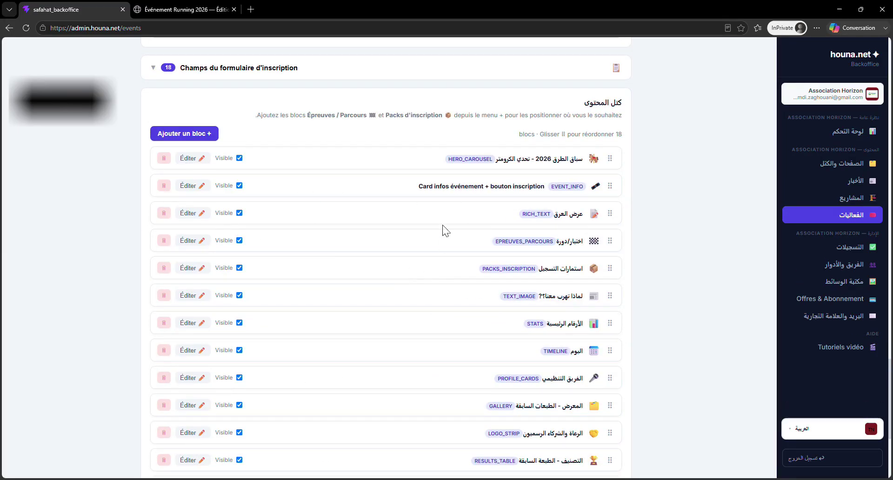
scroll(486, 228, up, 15)
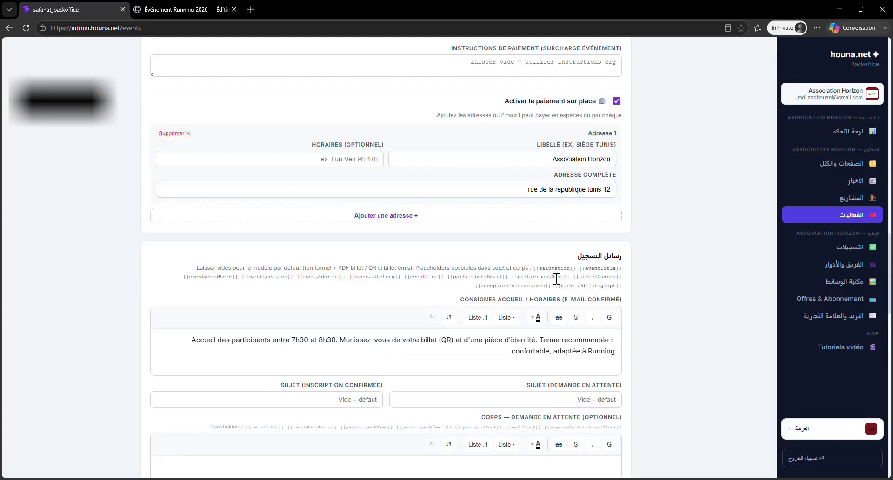
scroll(663, 243, up, 10)
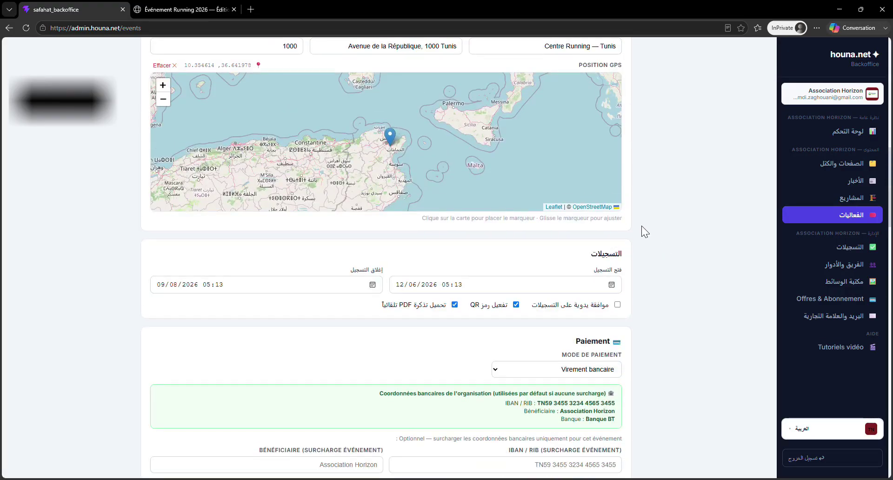
scroll(649, 229, up, 10)
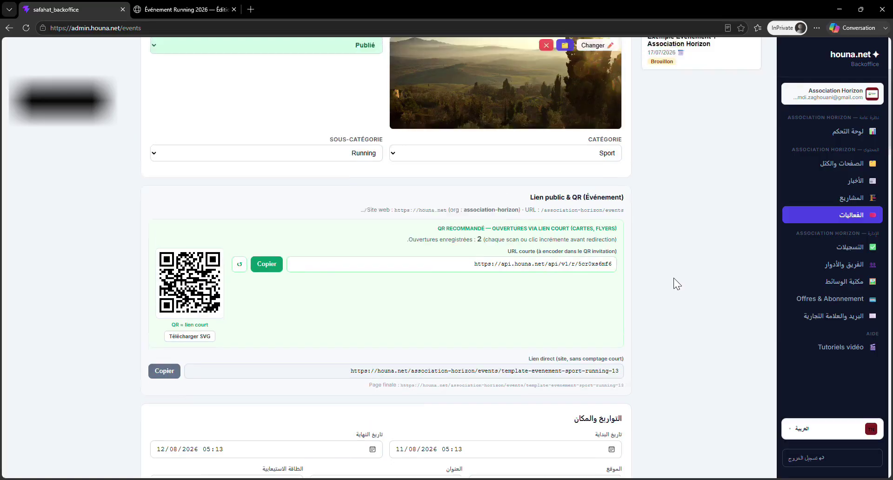
Switch the backoffice interface language to English.
click(803, 428)
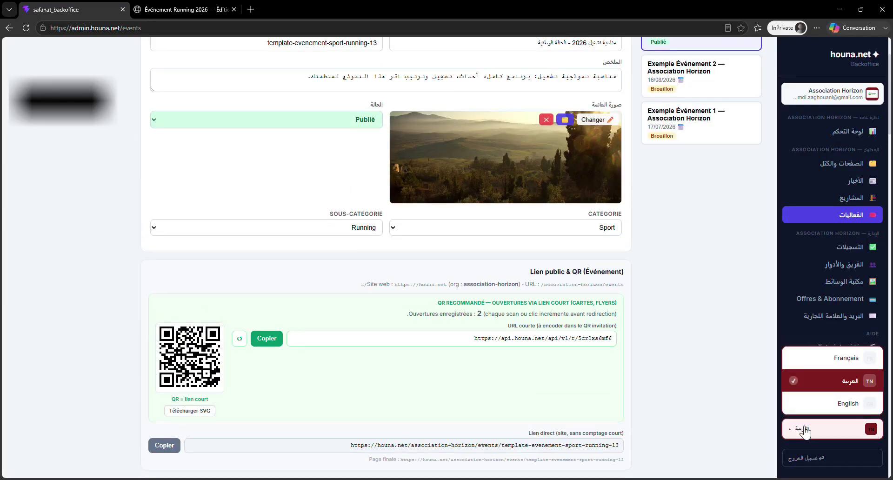
click(841, 400)
scroll(254, 297, up, 2)
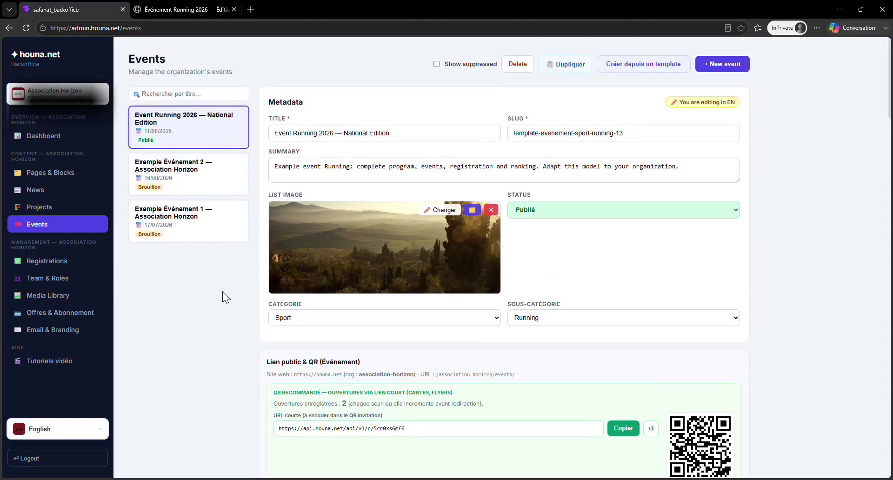
Back on the public Running 2026 page, click Participer to start registering.
key(ctrl+Tab)
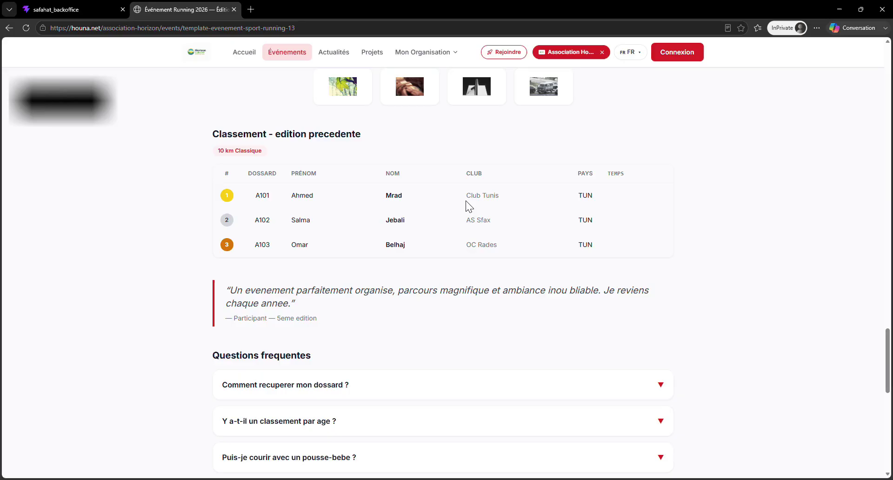
scroll(465, 200, up, 10)
scroll(465, 200, up, 15)
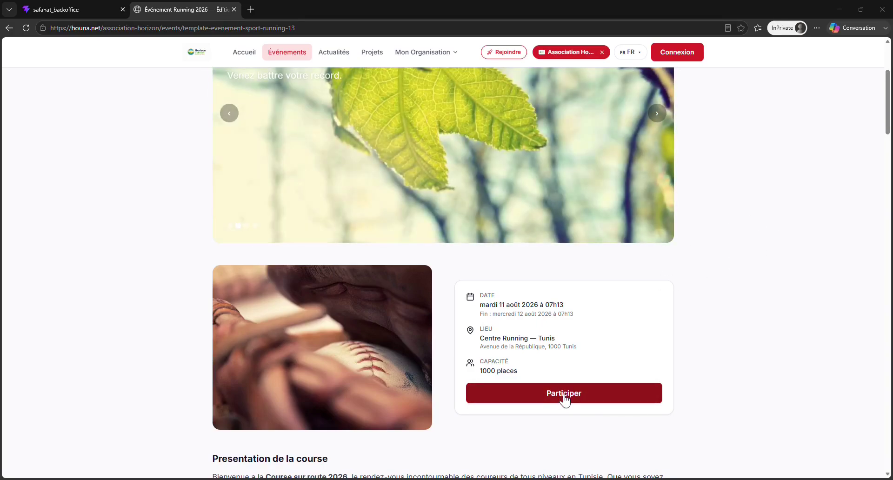
click(564, 395)
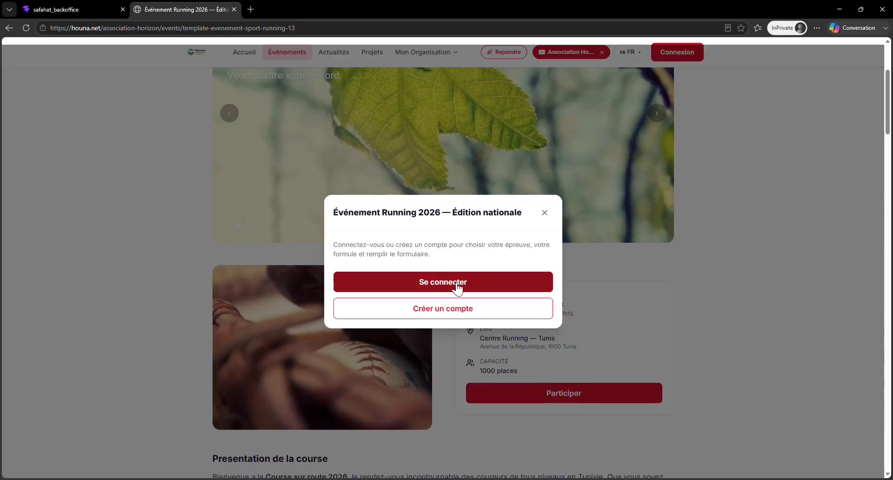
Choose Créer un compte and fill in the participant's name, e-mail and phone number.
click(455, 309)
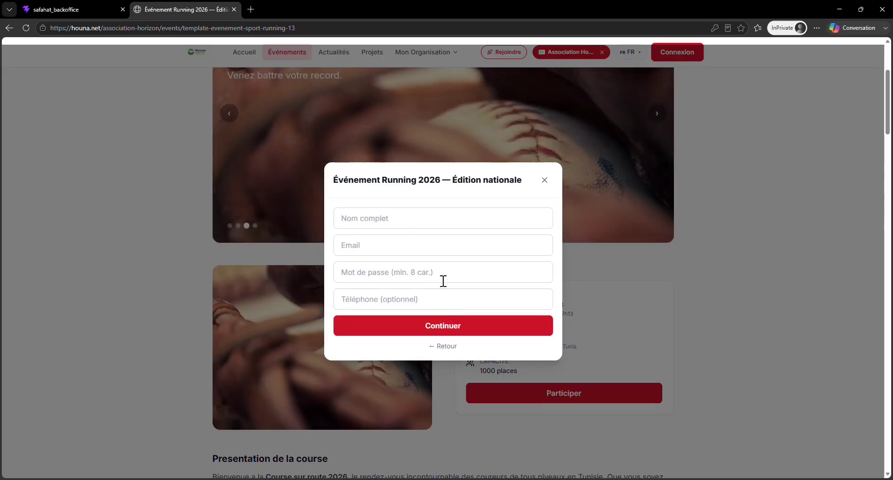
click(395, 218)
key(Tab)
key(Tab)
key(Tab)
text(54020101)
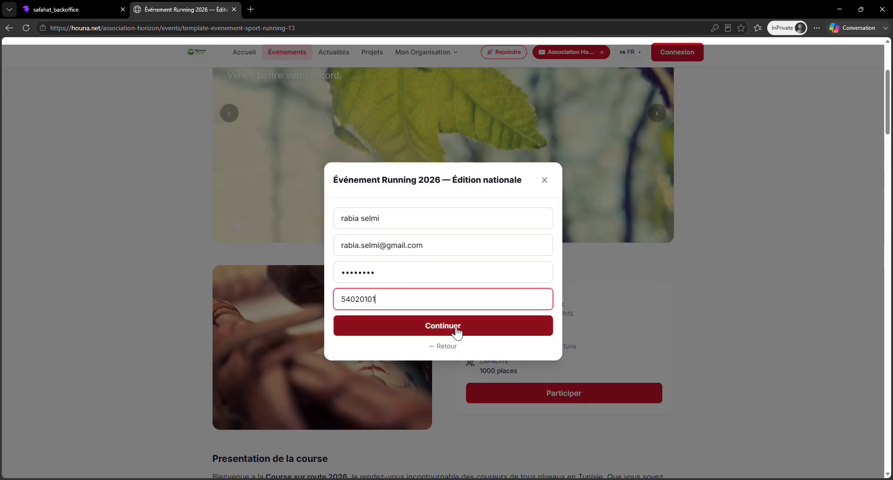
Submit the sign-up and verify the account with the six-digit e-mailed code.
click(456, 331)
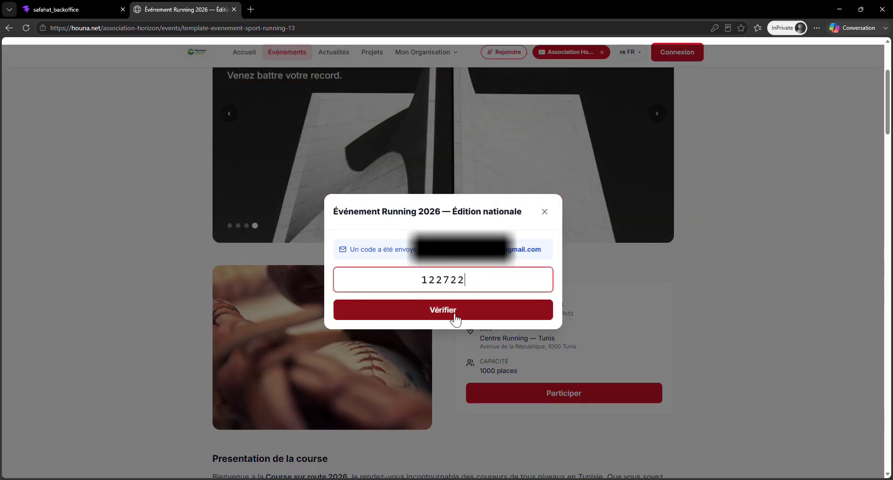
click(454, 316)
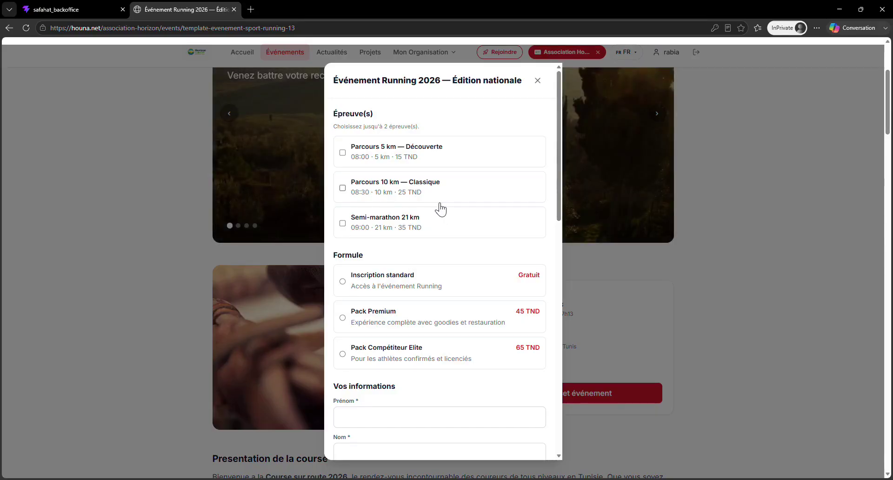
Select the Parcours 5 km and Parcours 10 km races with the Pack Premium package.
click(397, 155)
click(407, 188)
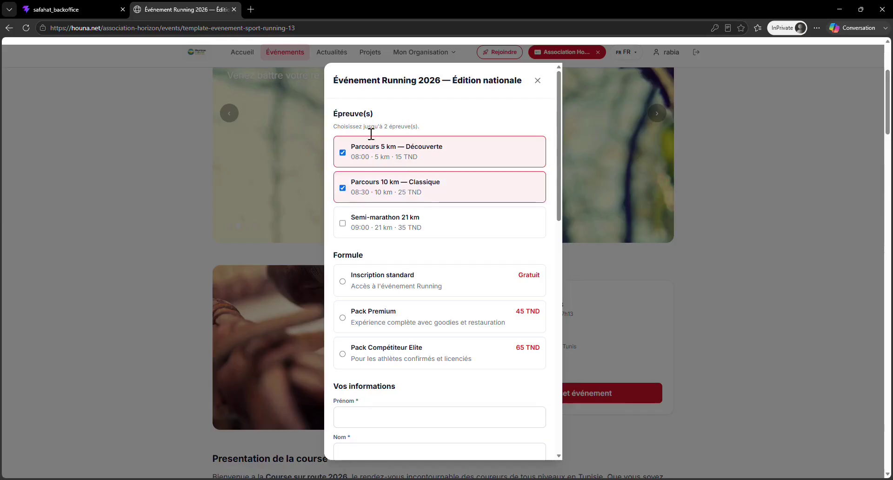
drag(344, 131, 411, 135)
click(403, 129)
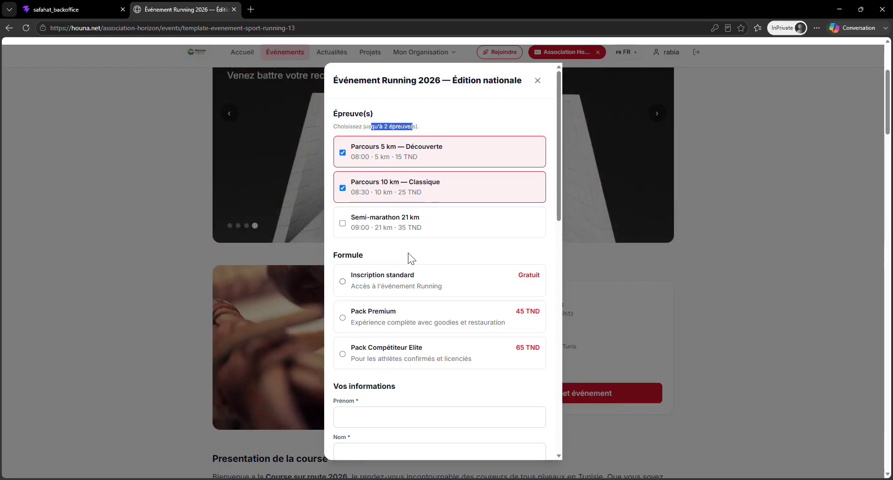
click(403, 321)
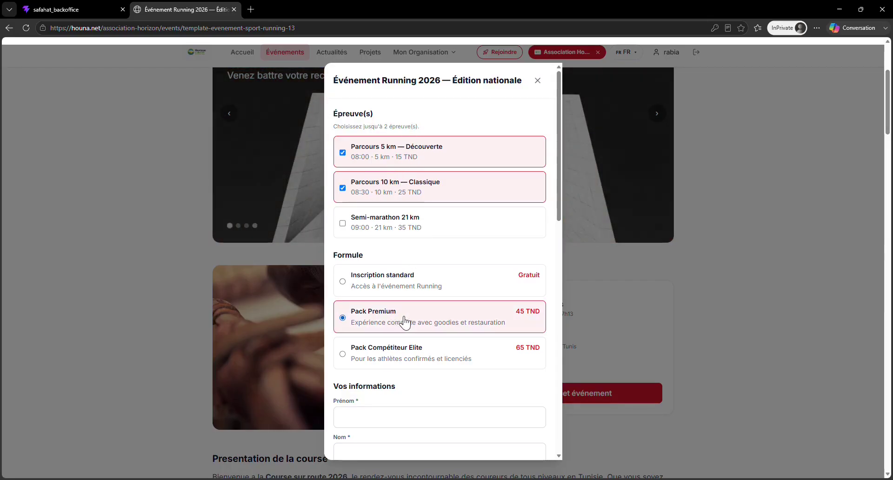
Enter the participant's first name under Vos informations and submit the registration form.
scroll(412, 325, down, 2)
click(393, 331)
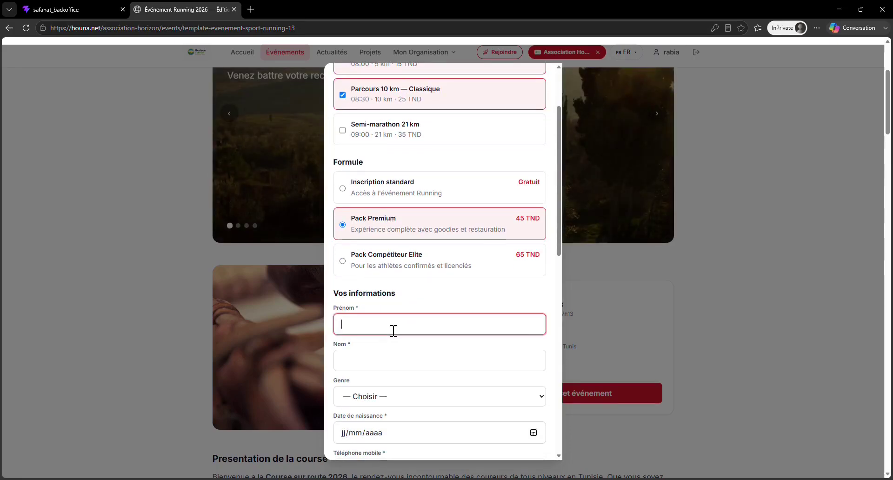
text(RABIA)
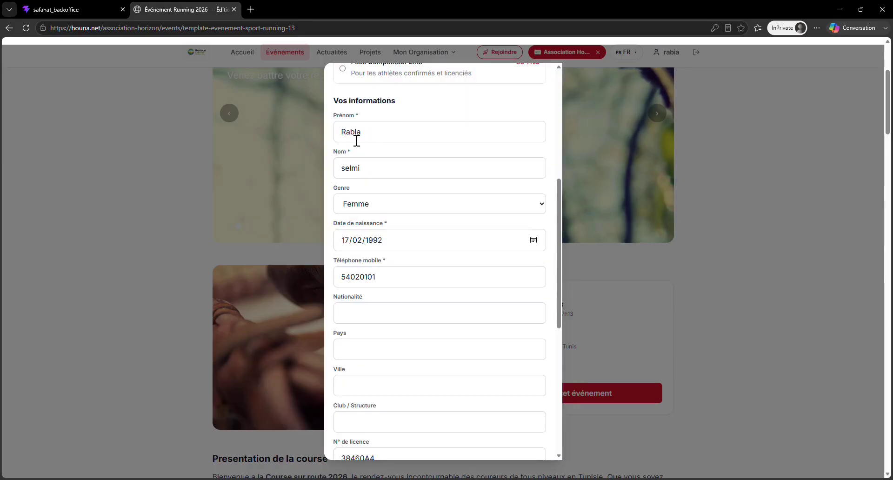
scroll(386, 240, down, 2)
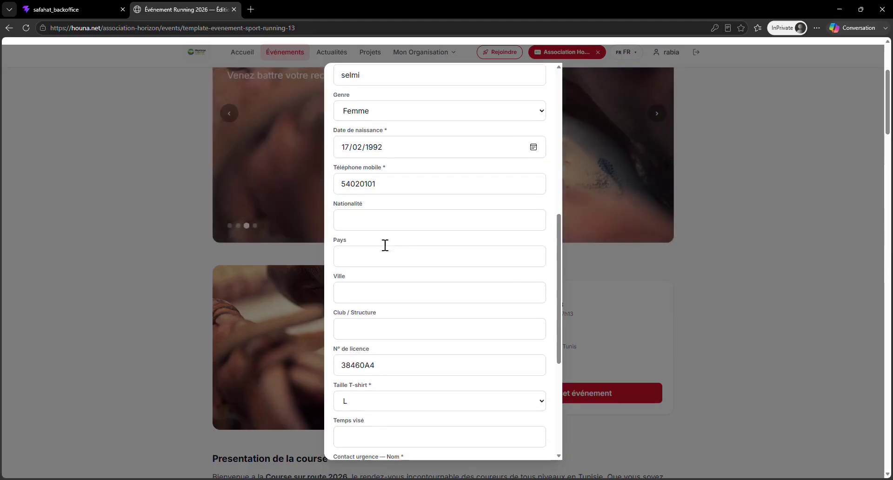
scroll(385, 245, down, 5)
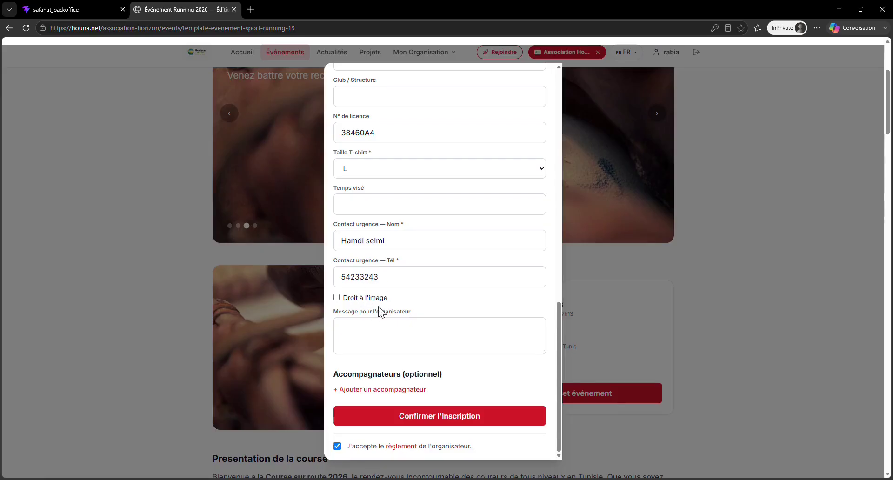
click(454, 418)
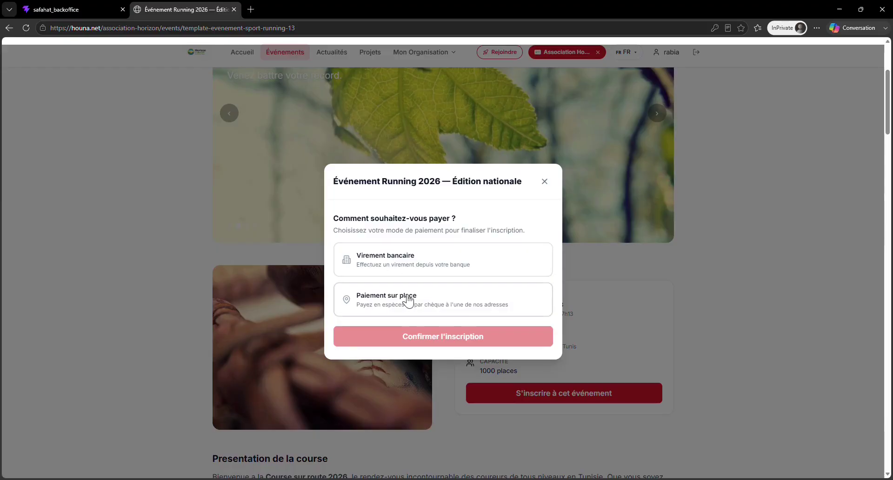
Pay by Virement bancaire, confirm the registration, and return to the event tab after the PDF ticket.
click(432, 268)
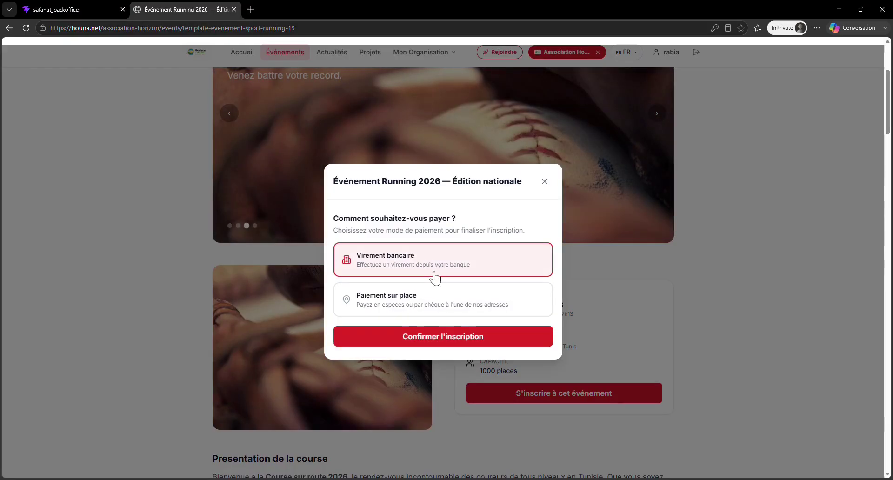
click(451, 338)
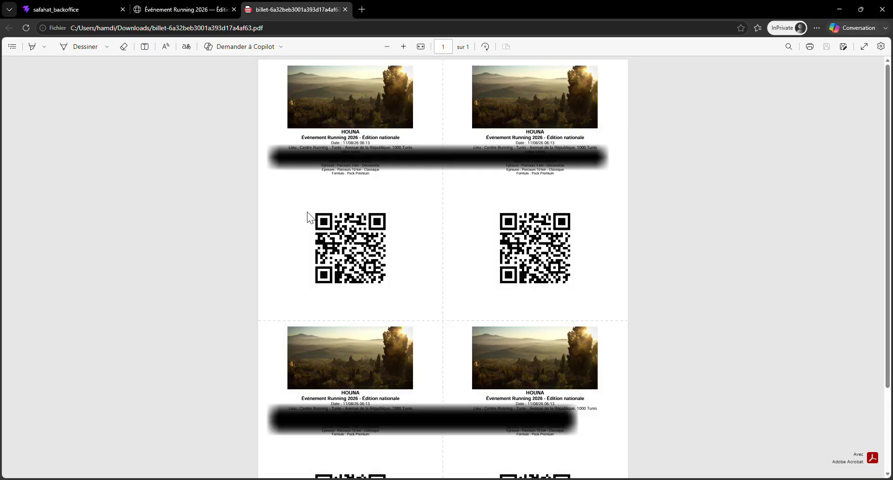
click(158, 9)
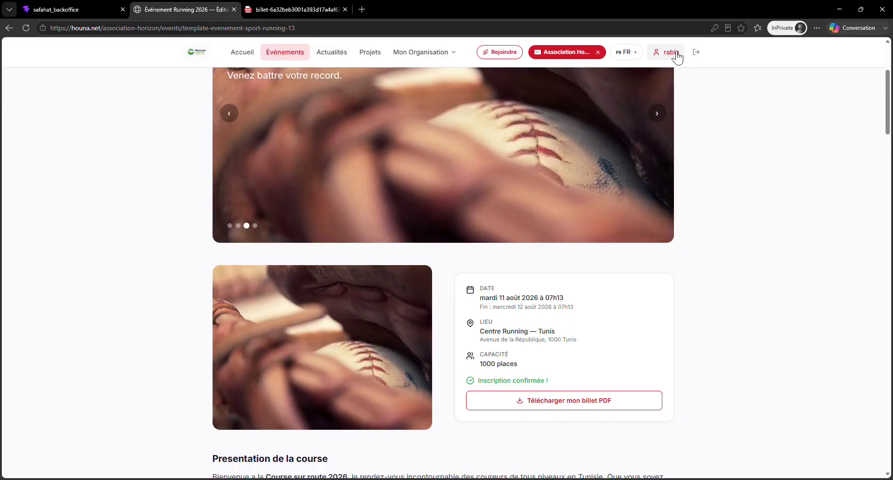
In Mes inscriptions, report the 85 TND bank transfer as made, then switch to the backoffice.
click(676, 54)
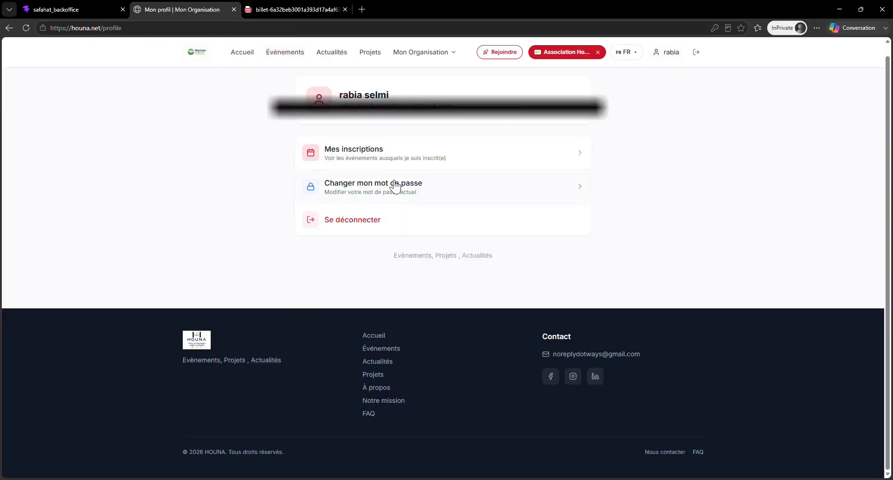
click(407, 157)
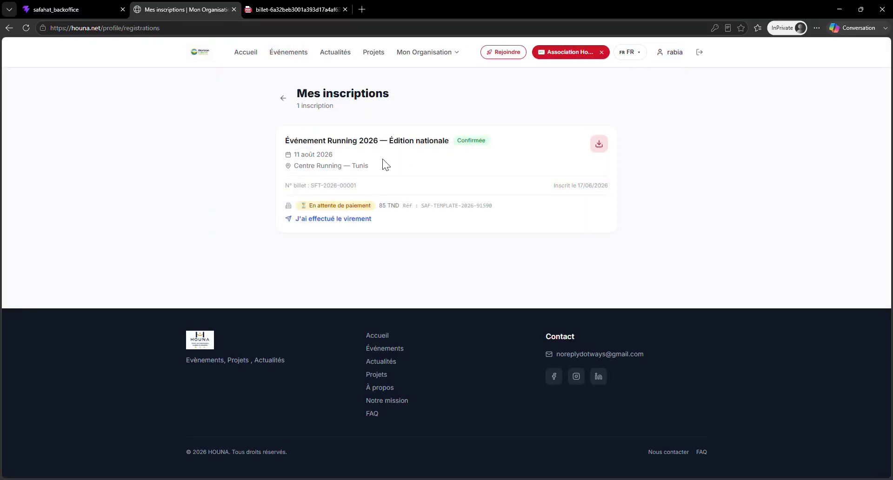
drag(306, 141, 450, 150)
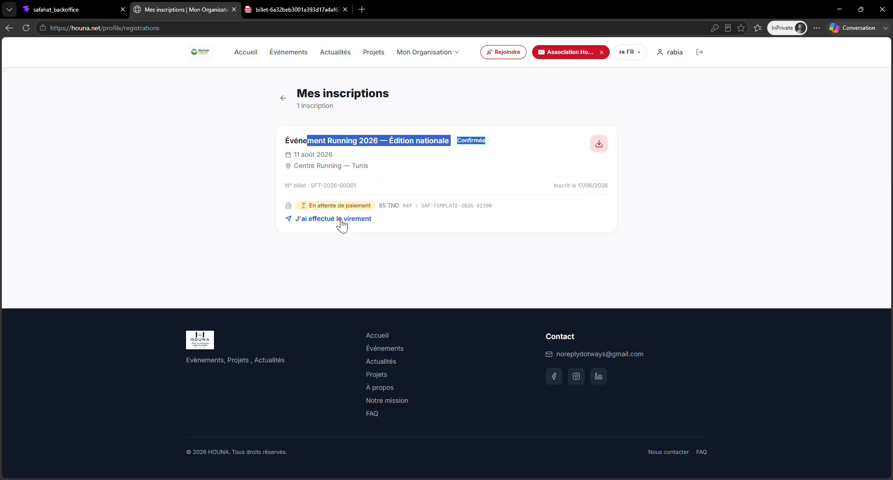
drag(327, 207, 438, 205)
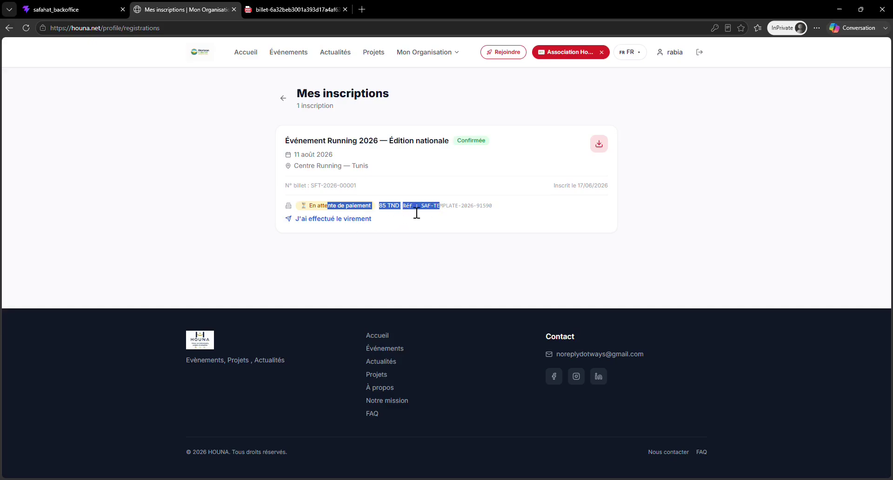
click(356, 220)
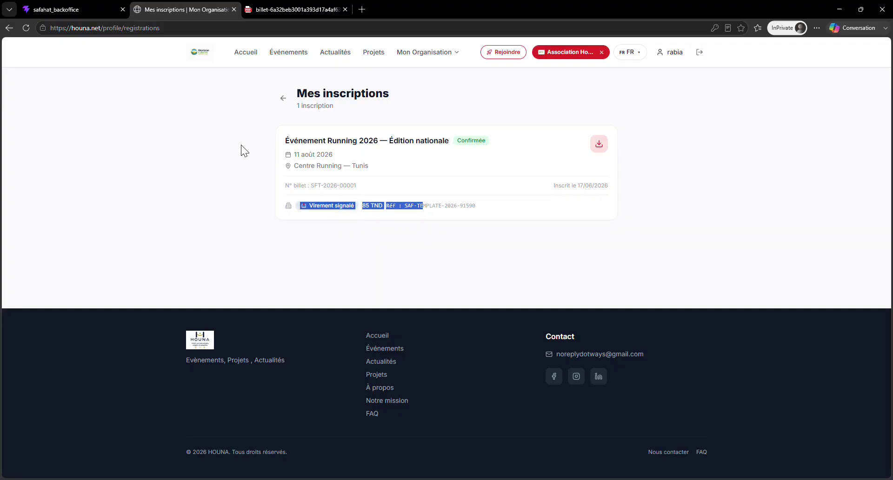
click(76, 10)
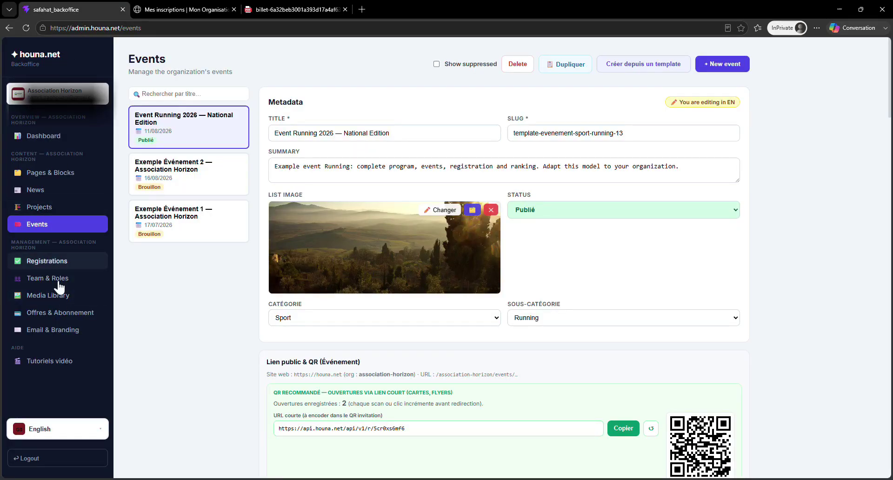
Open the Registrations page and switch the backoffice interface to Français.
click(65, 263)
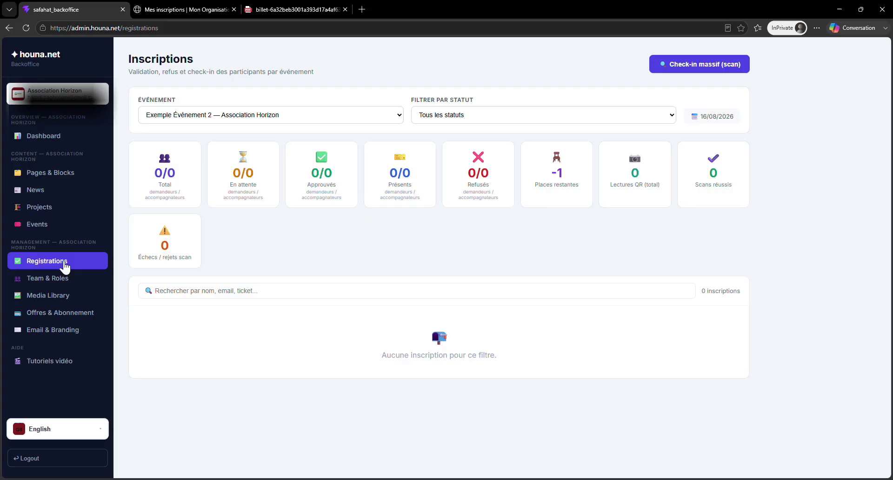
click(74, 429)
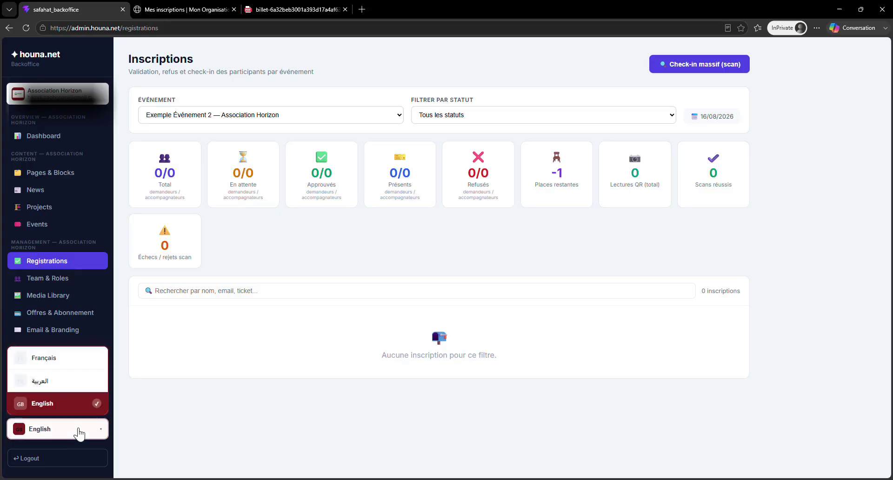
click(55, 359)
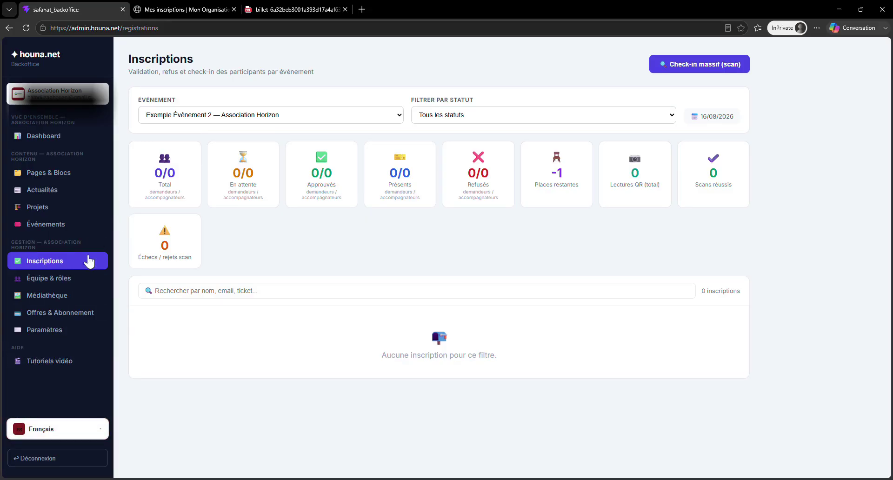
Filter the registrations by Événement Running 2026 — Édition nationale, showing the reported transfer.
click(222, 152)
click(232, 121)
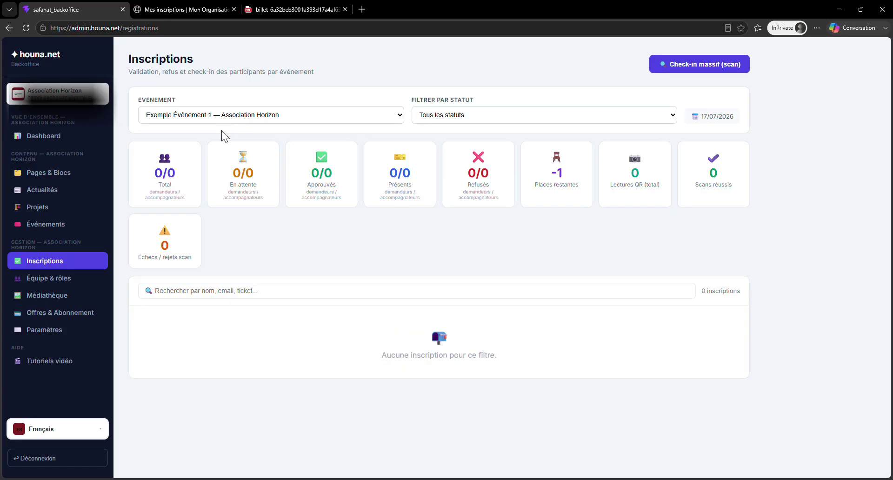
click(219, 132)
click(216, 139)
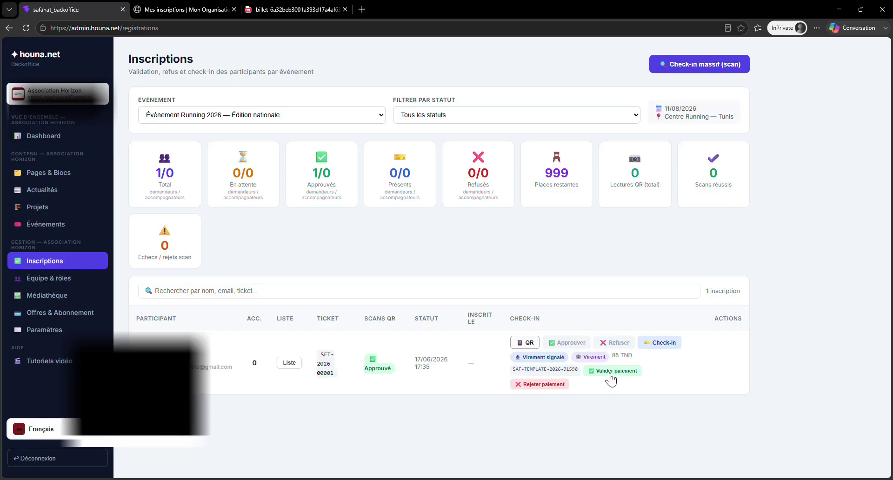
drag(529, 358, 633, 359)
Open the QR check-in scanner and validate the participant's 85 TND bank-transfer payment.
click(246, 299)
click(710, 64)
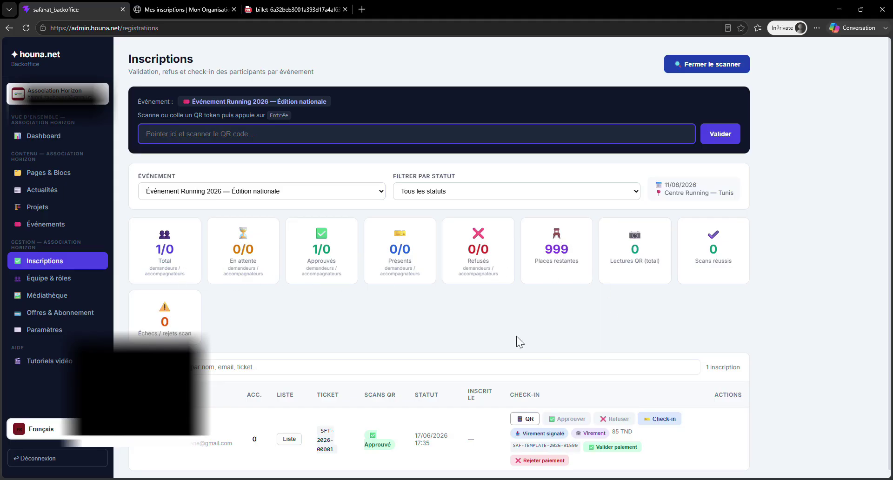
scroll(516, 336, down, 1)
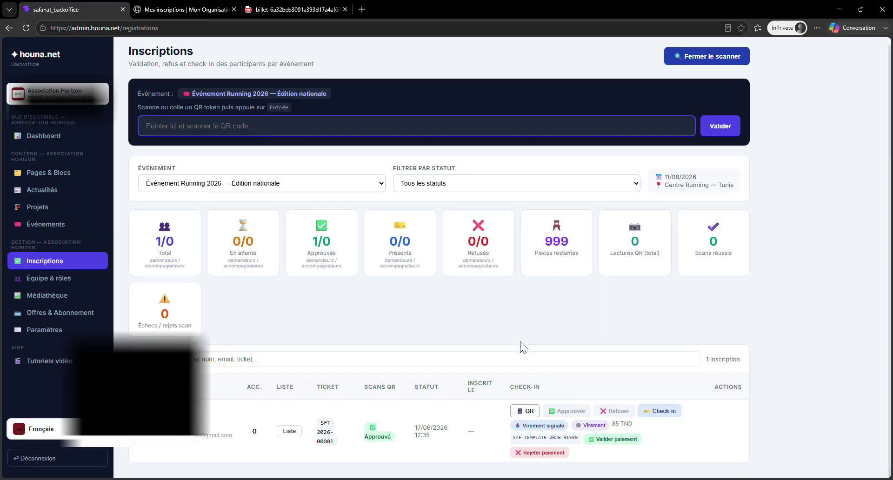
click(618, 440)
Check the participant in as Présent, bringing the Présents count to 1/0.
scroll(608, 405, down, 1)
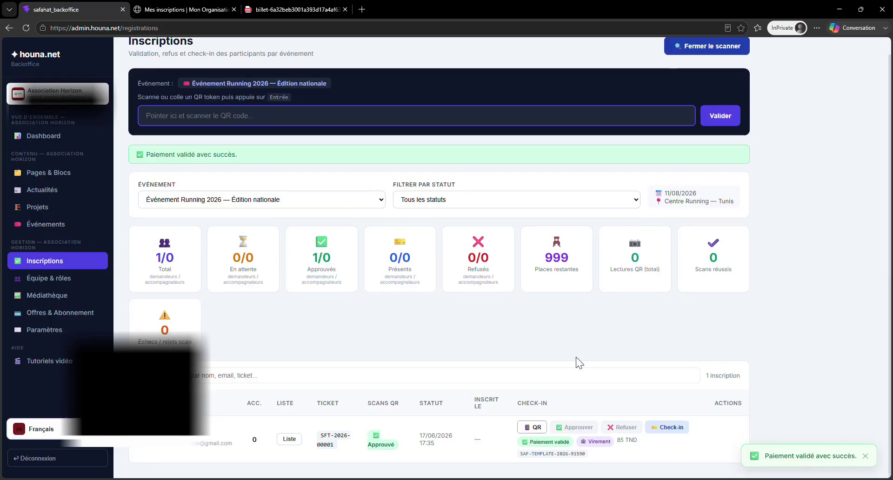
click(680, 429)
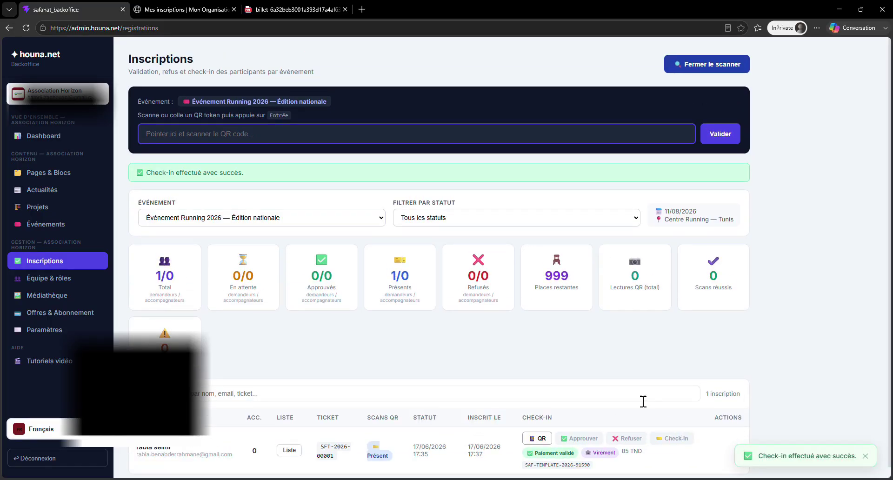
drag(385, 278, 408, 281)
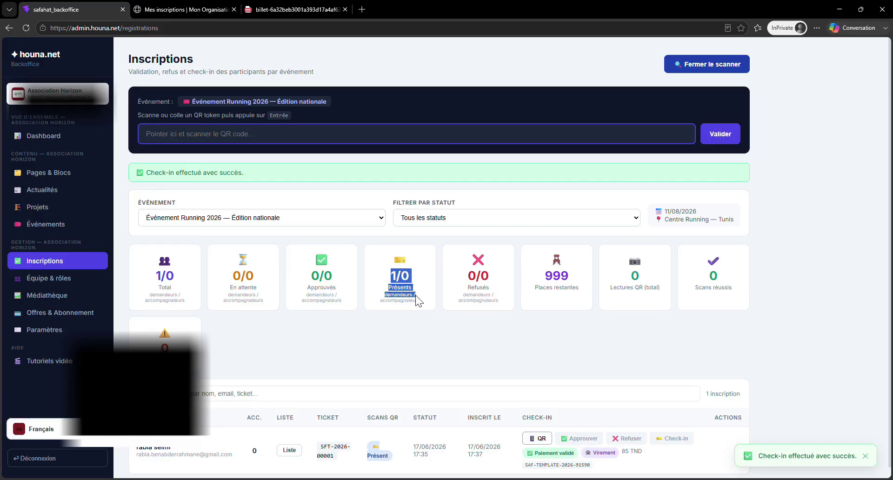
scroll(386, 377, down, 1)
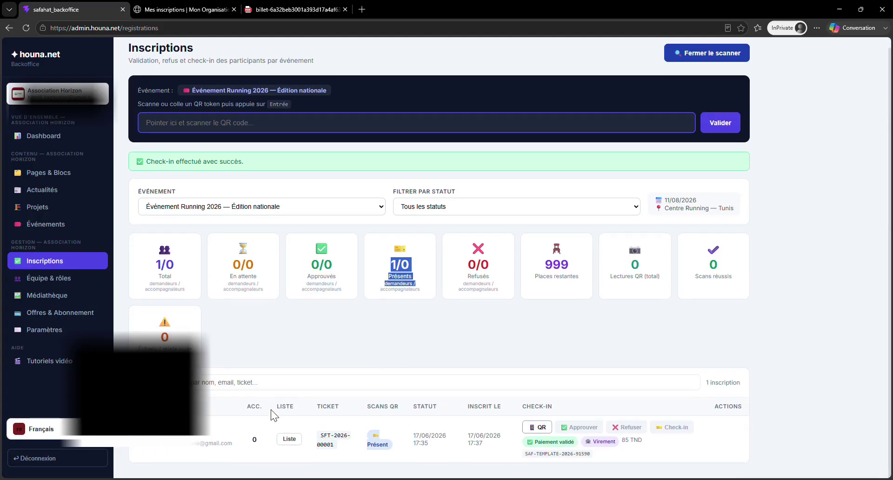